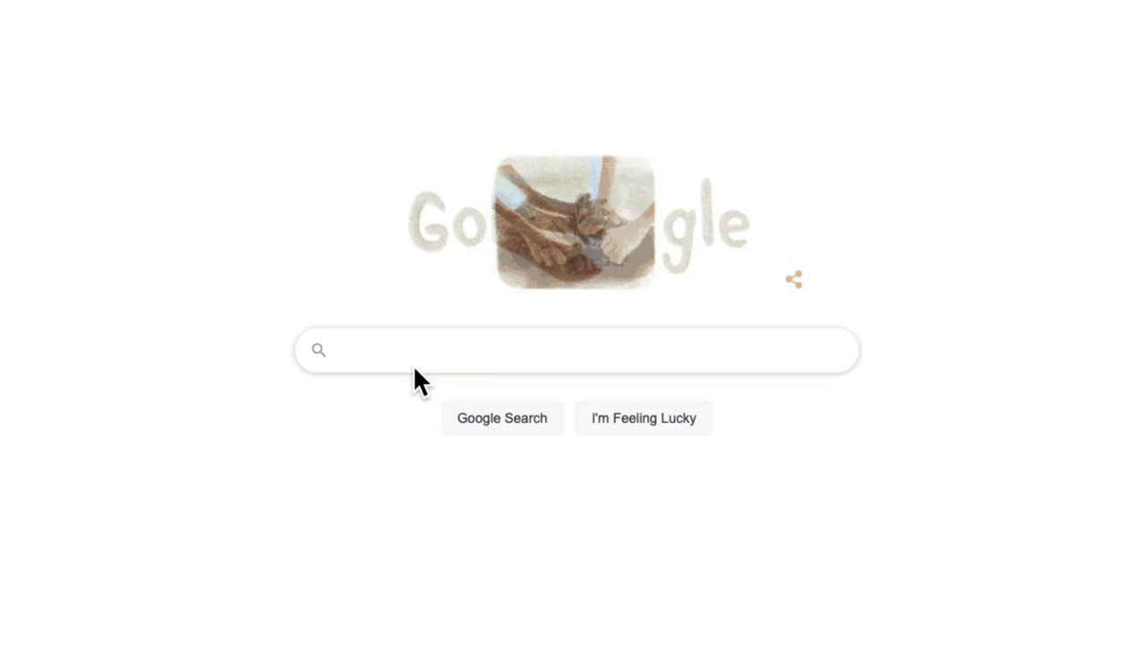
Search 'numa player', open Studiologic's Numa Player page, and download the macOS version from Support
type("numa player")
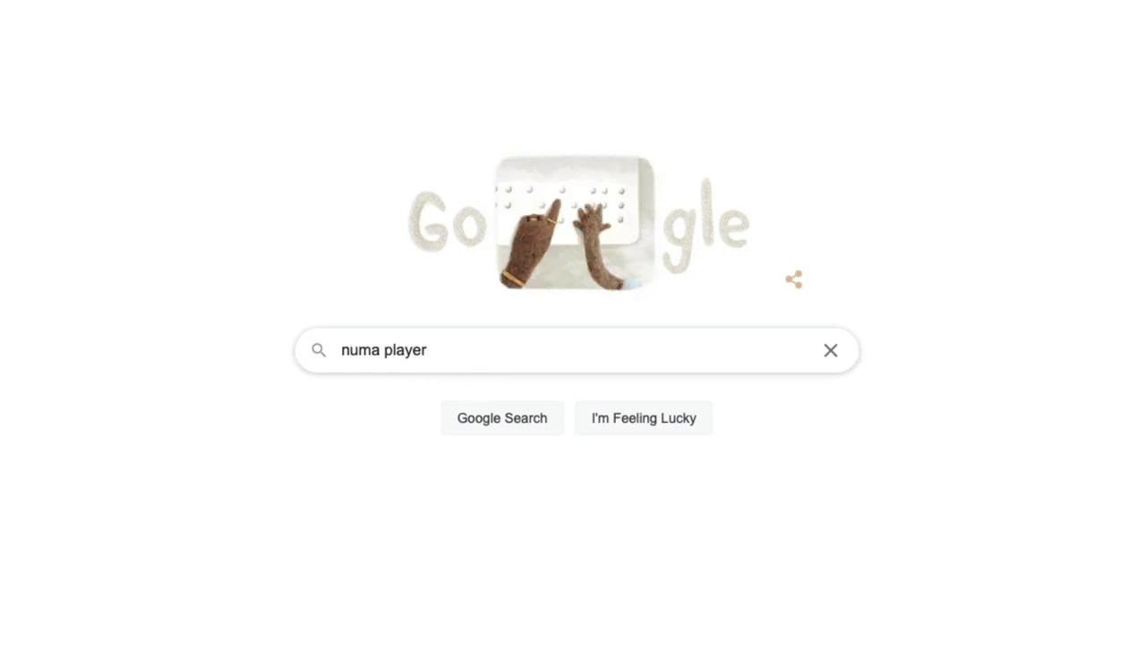
key("Return")
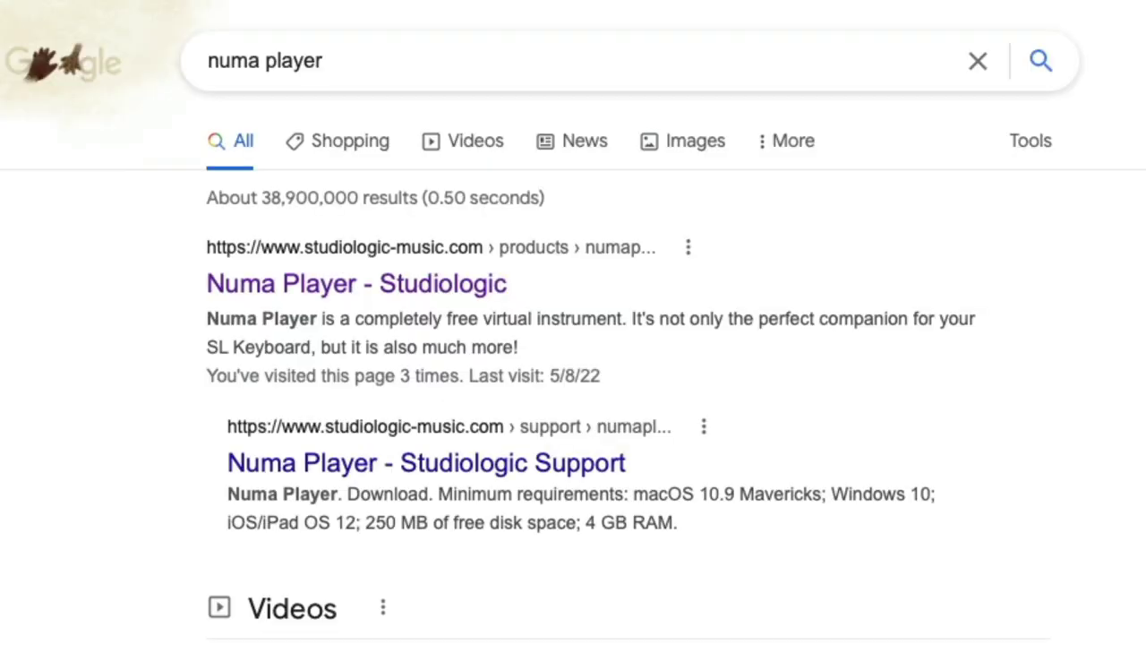
left_click(421, 291)
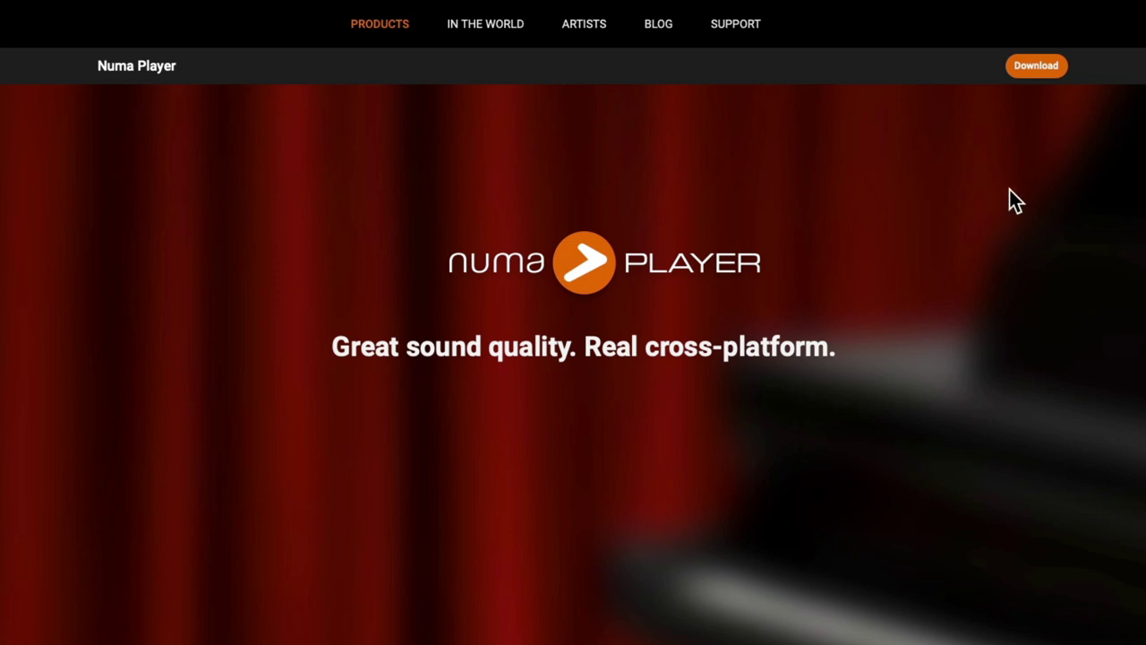
left_click(1029, 66)
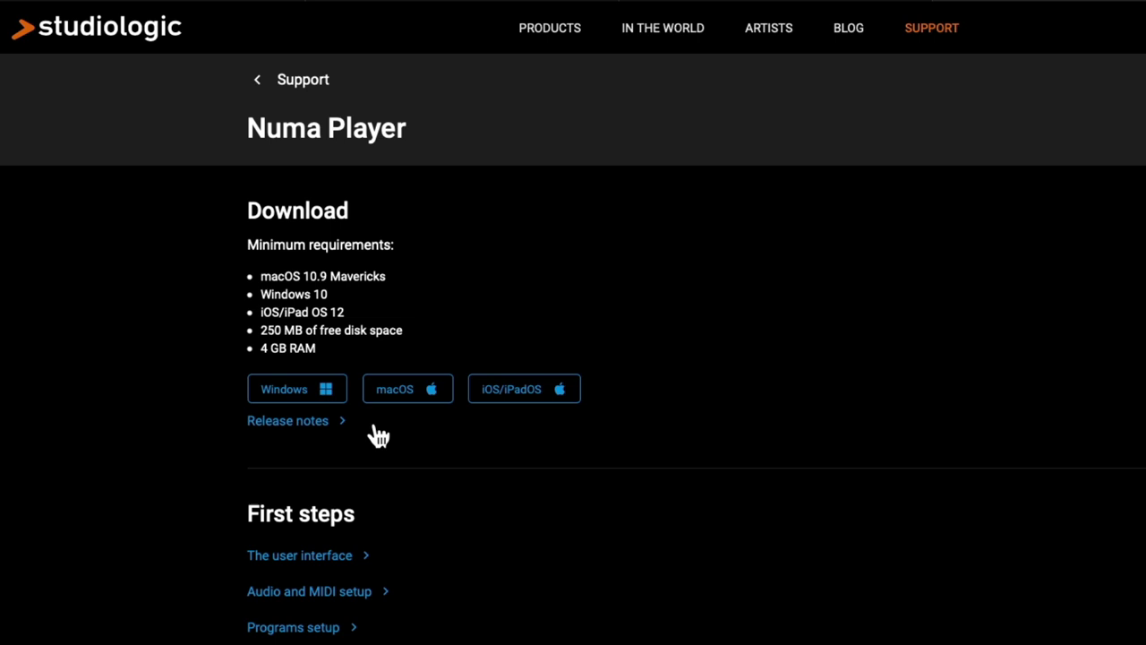
left_click(420, 396)
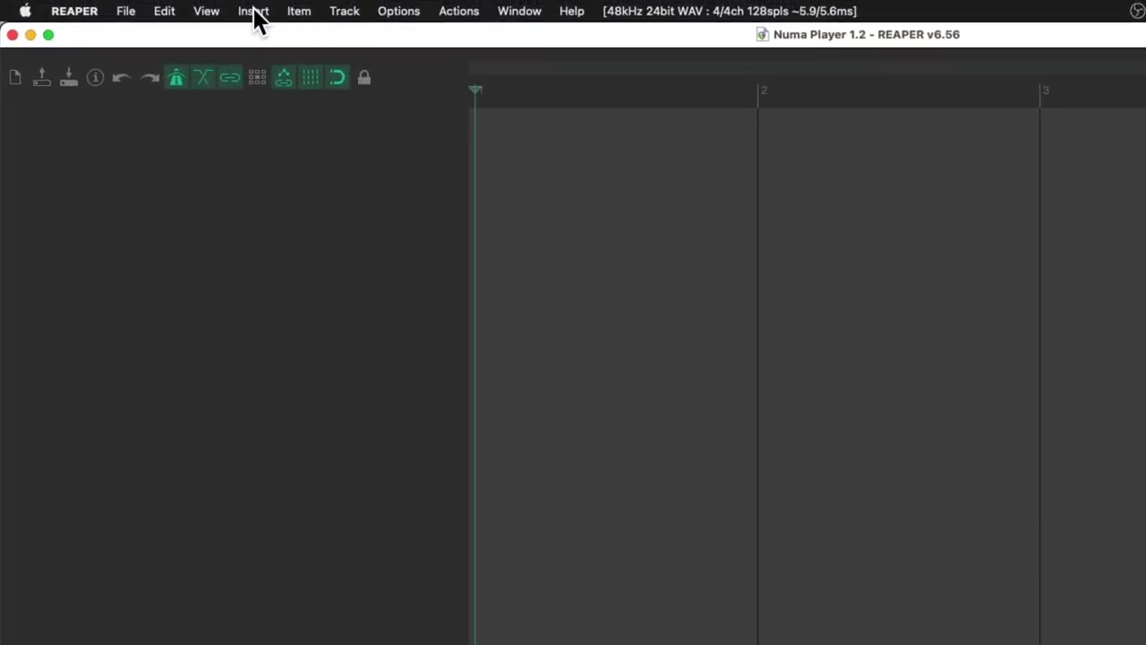
Insert VST3i: Numa Player (Studiologic) as a virtual instrument on a new track, filtering by 'nu'
left_click(252, 11)
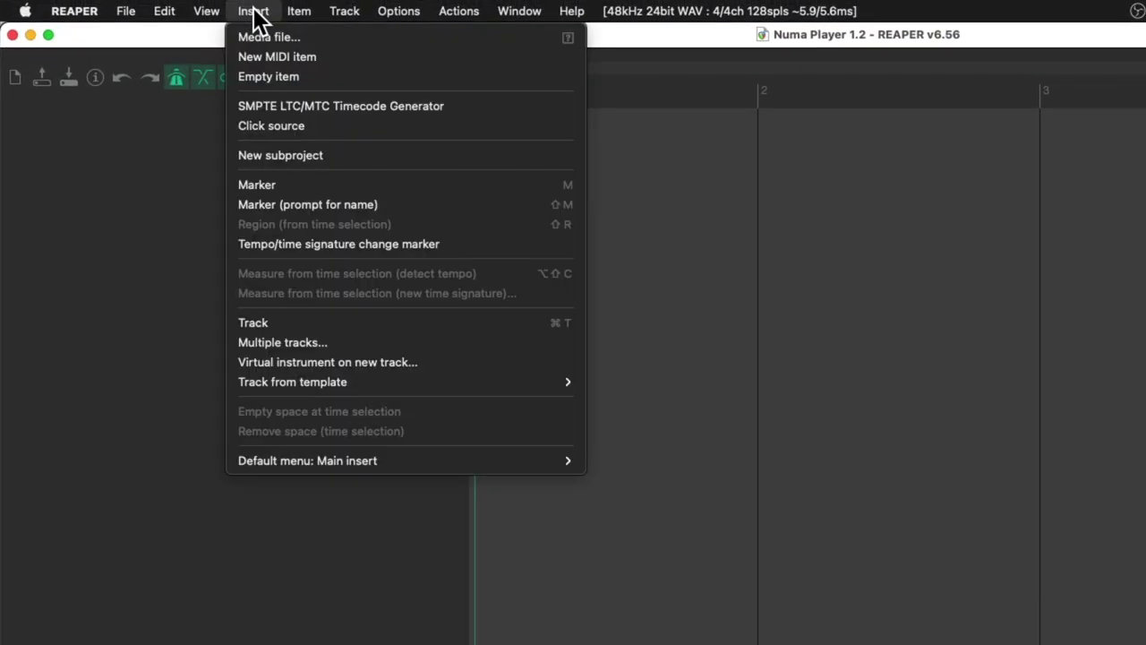
left_click(234, 363)
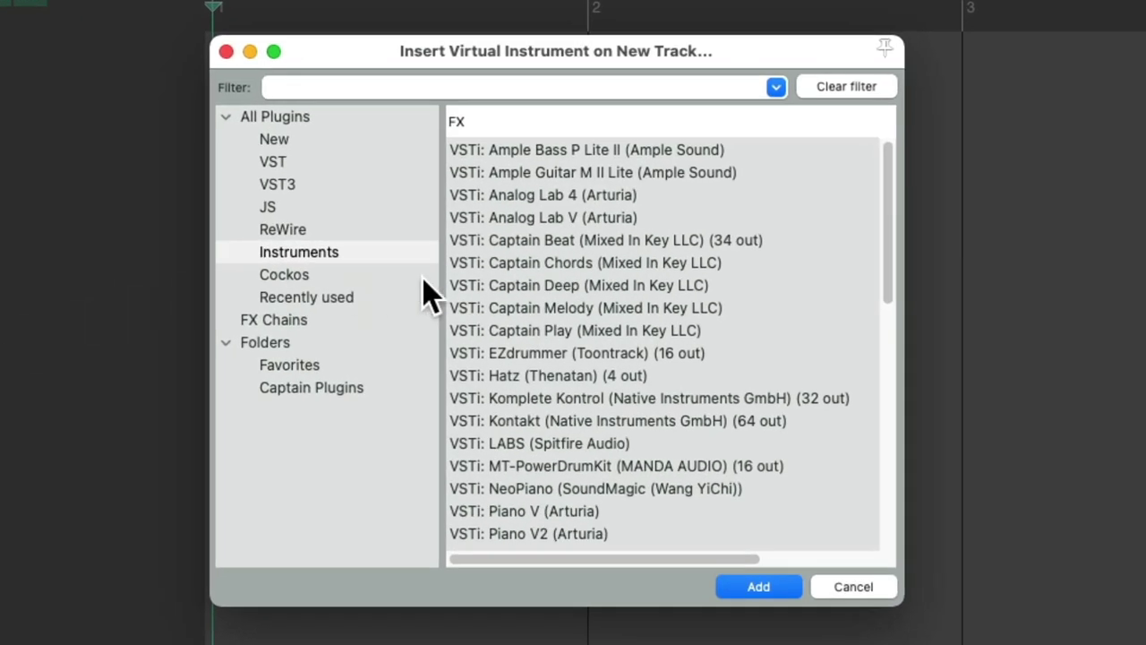
type("numa")
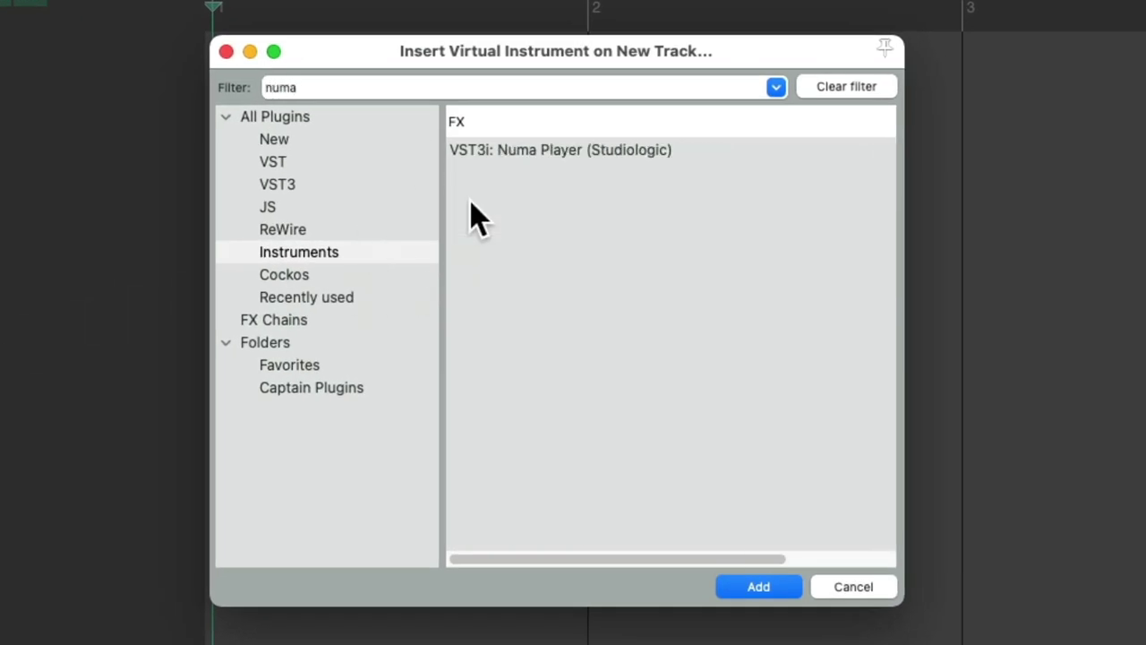
left_click(712, 152)
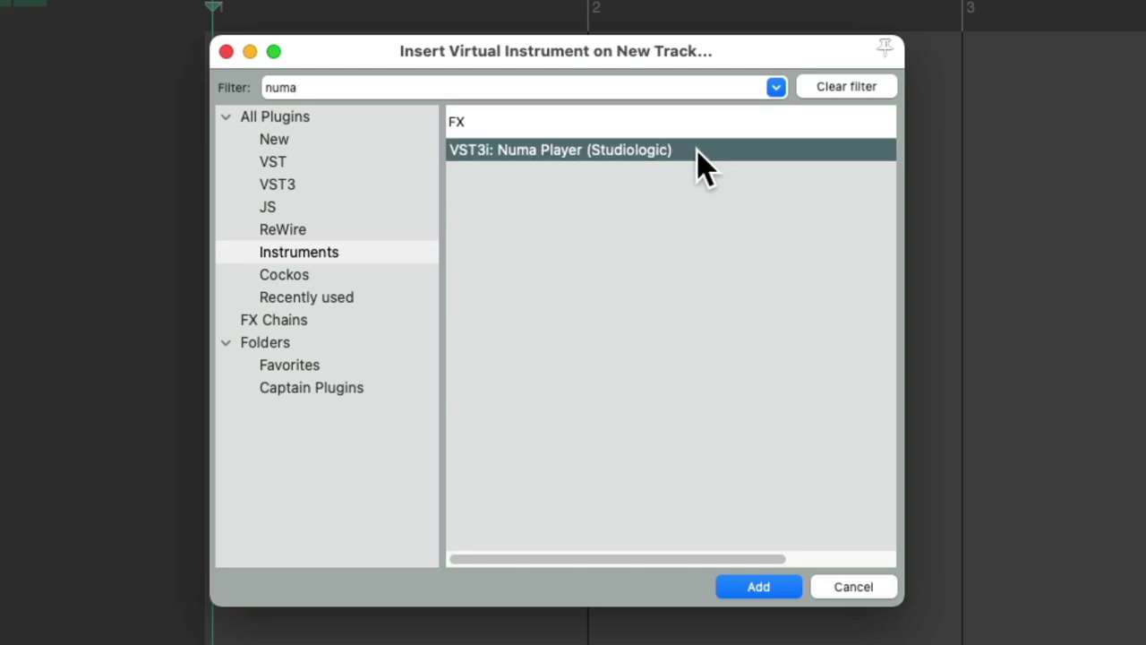
double_click(702, 165)
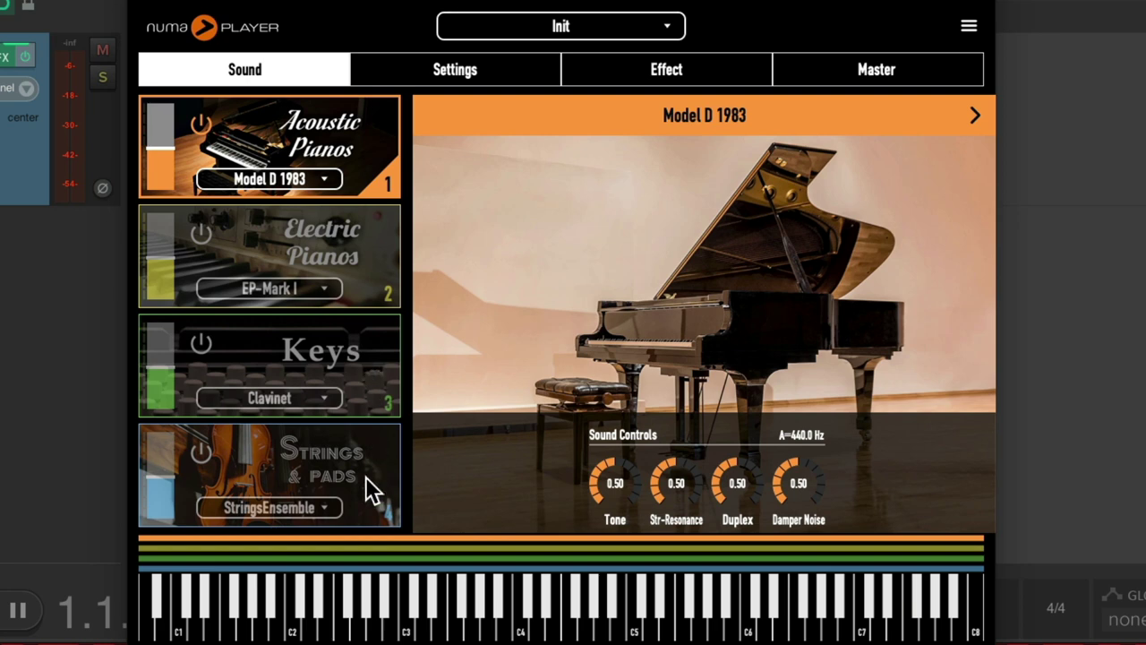
Toggle the acoustic piano section off and on, keep Model D 1983, then try Model F 2000
left_click(201, 127)
left_click(200, 127)
left_click(316, 178)
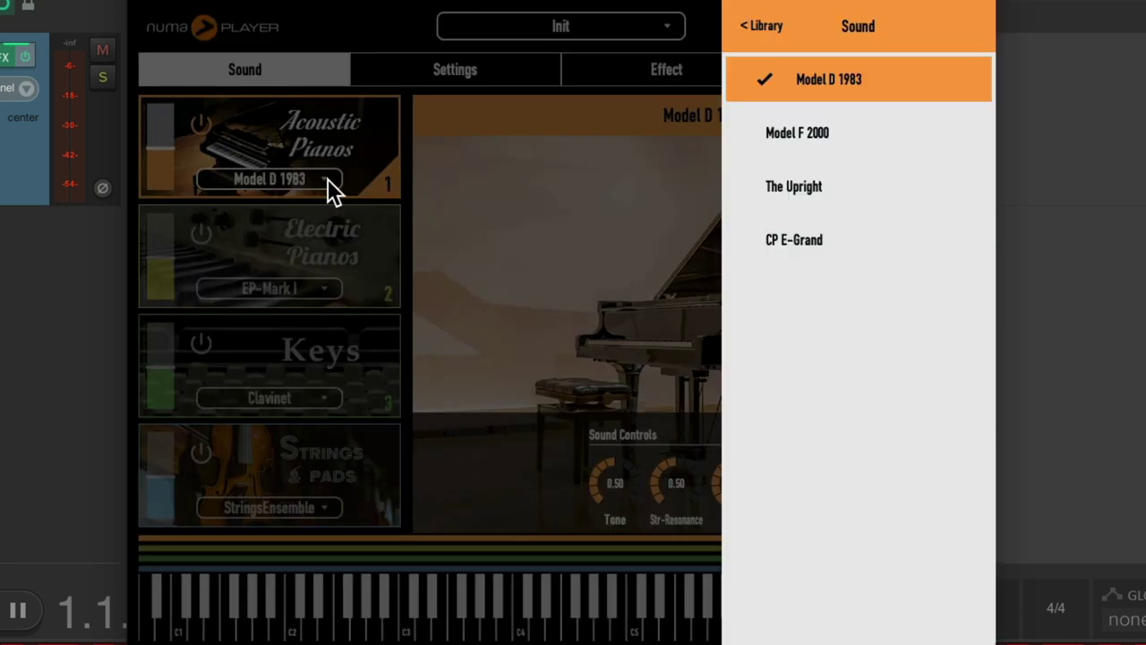
left_click(891, 74)
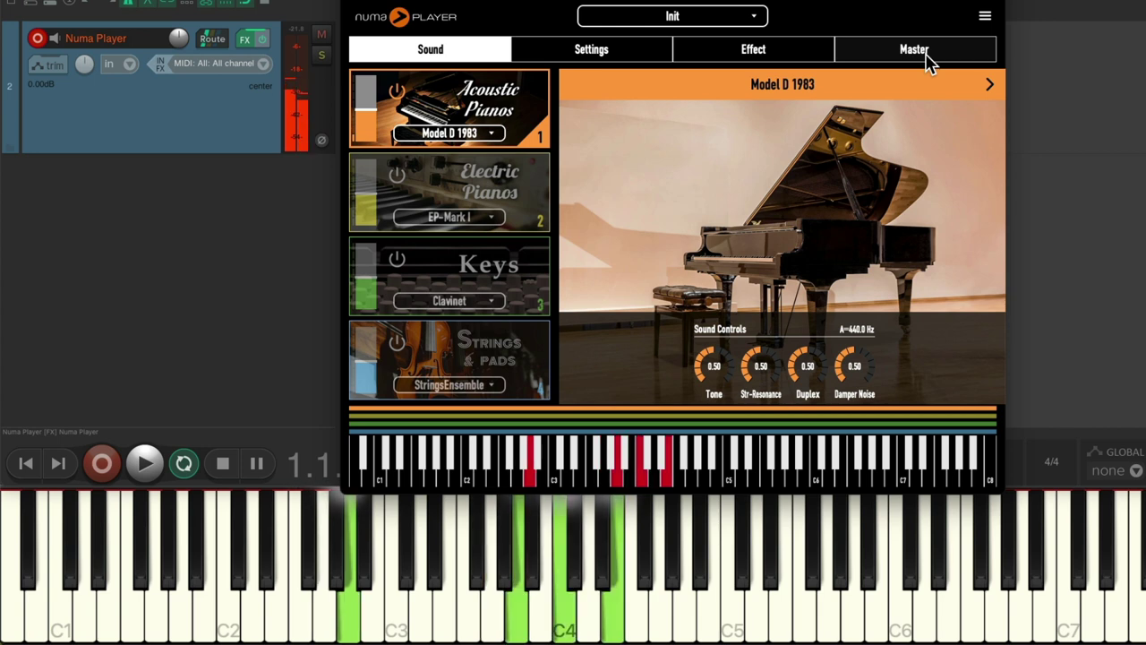
left_click(926, 56)
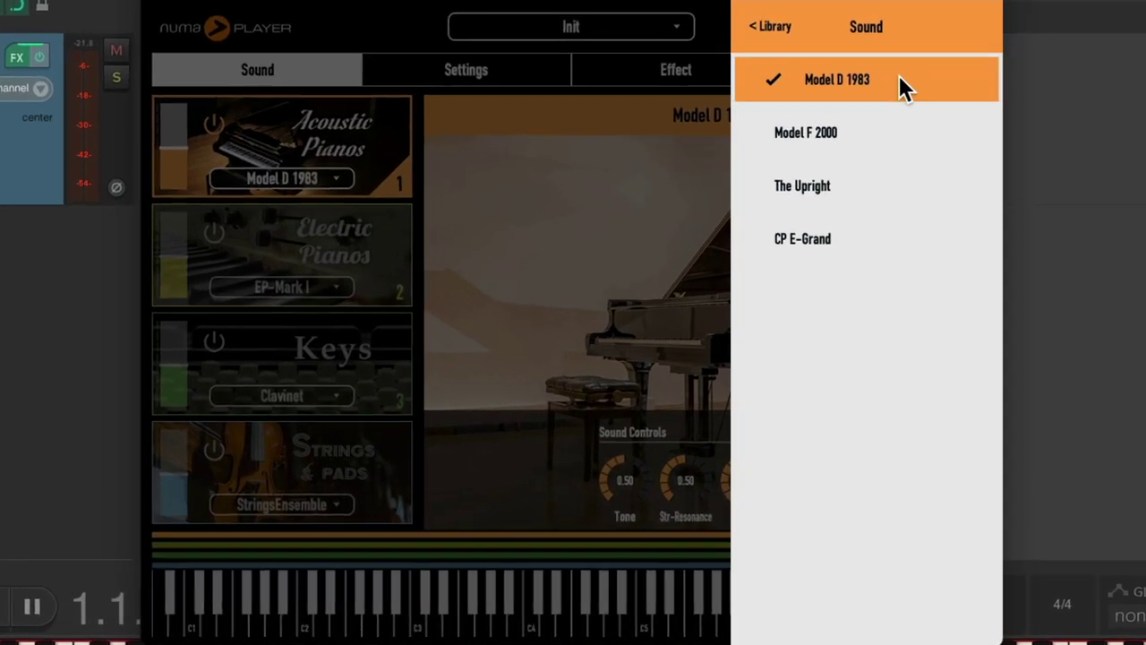
left_click(887, 130)
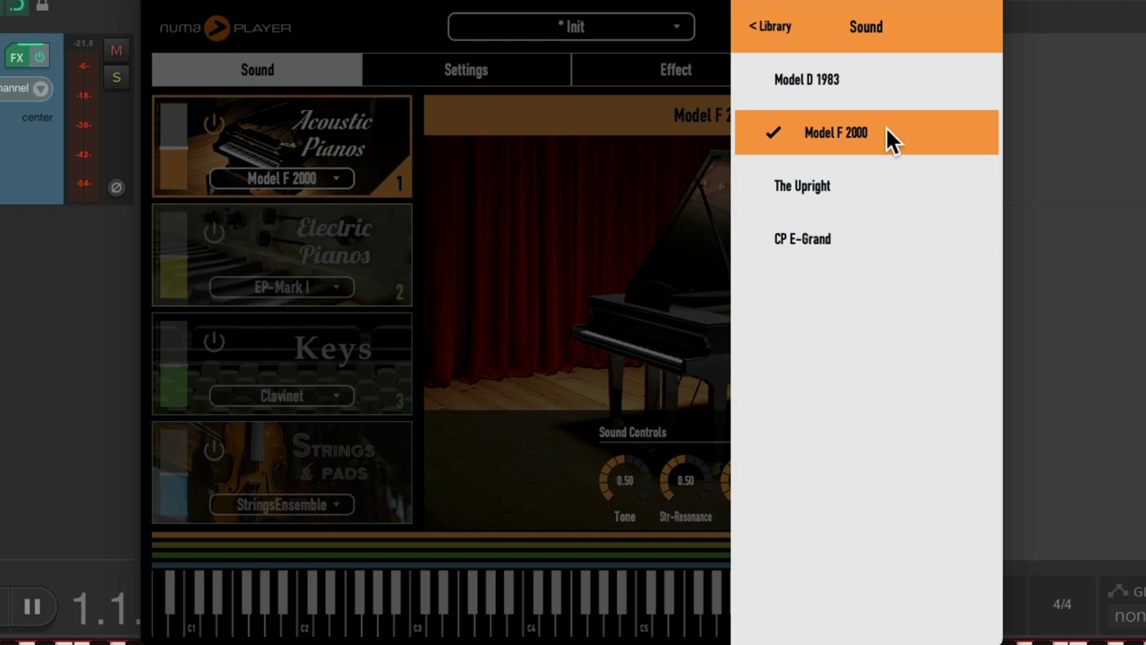
left_click(886, 133)
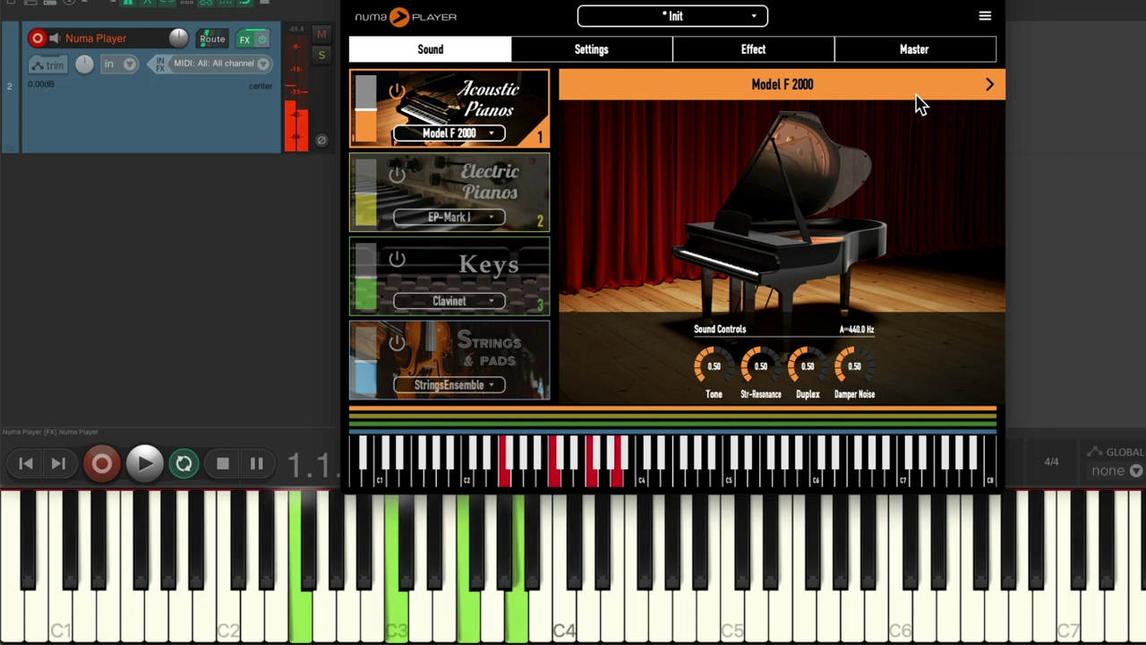
Audition The Upright, then load CP E-Grand into the acoustic piano slot
left_click(919, 102)
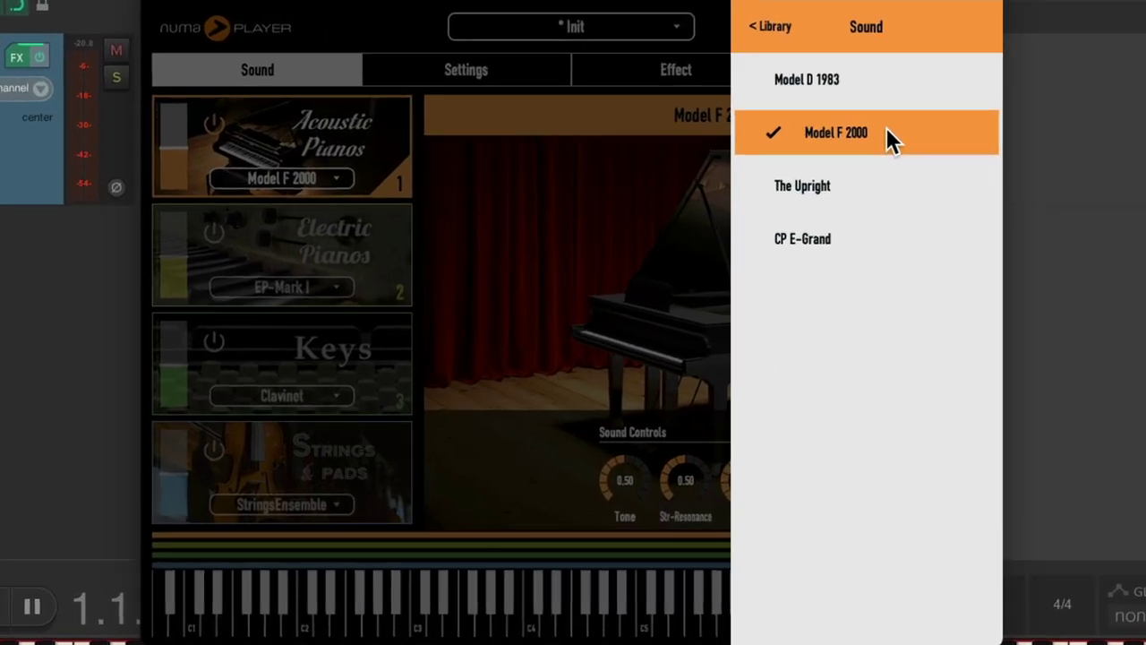
left_click(882, 188)
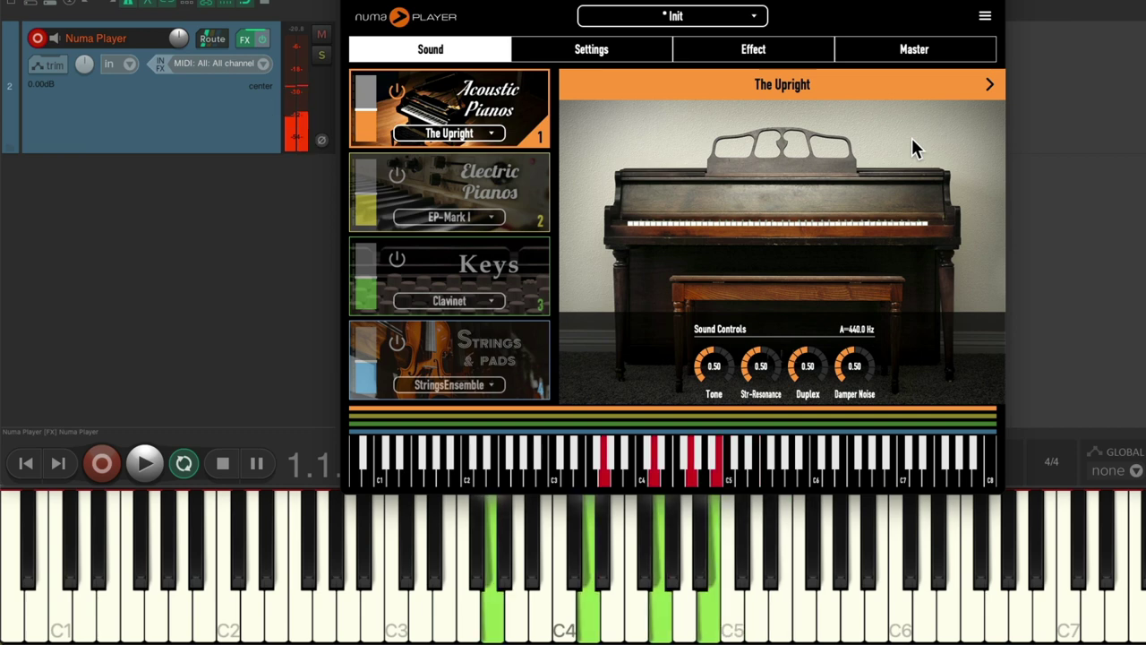
left_click(911, 138)
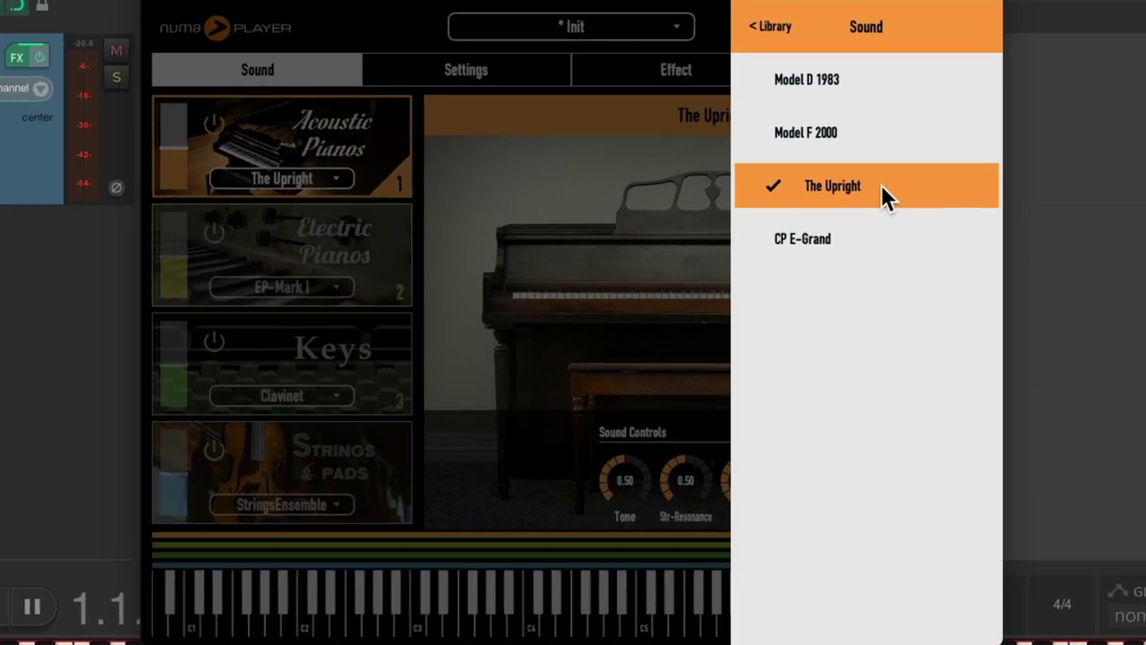
left_click(909, 176)
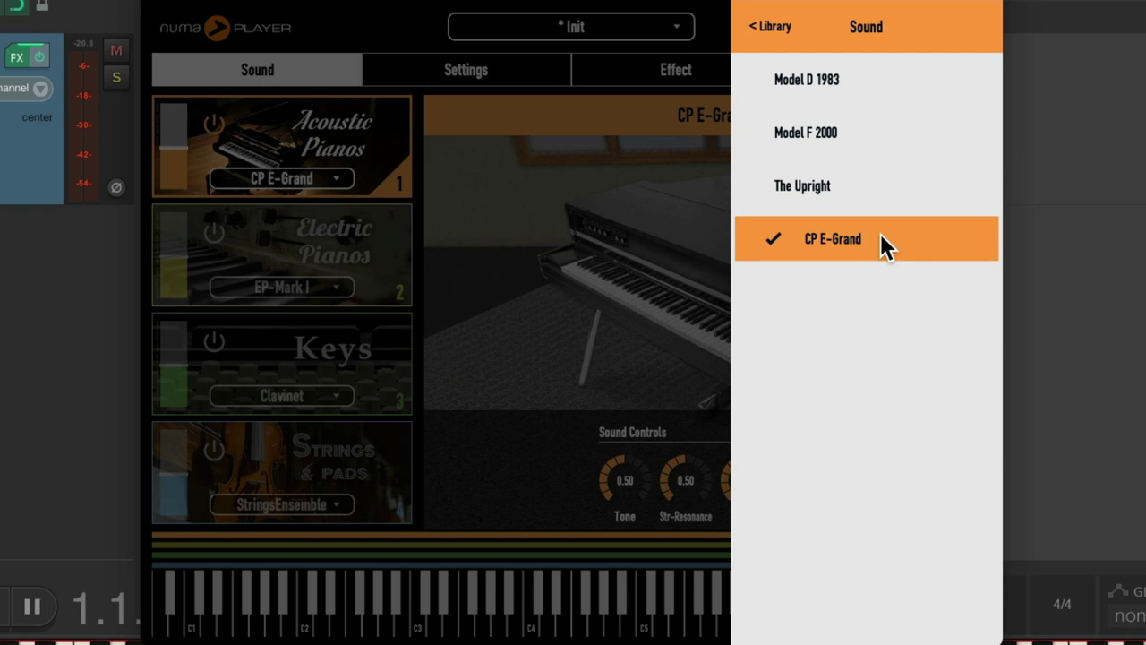
left_click(880, 238)
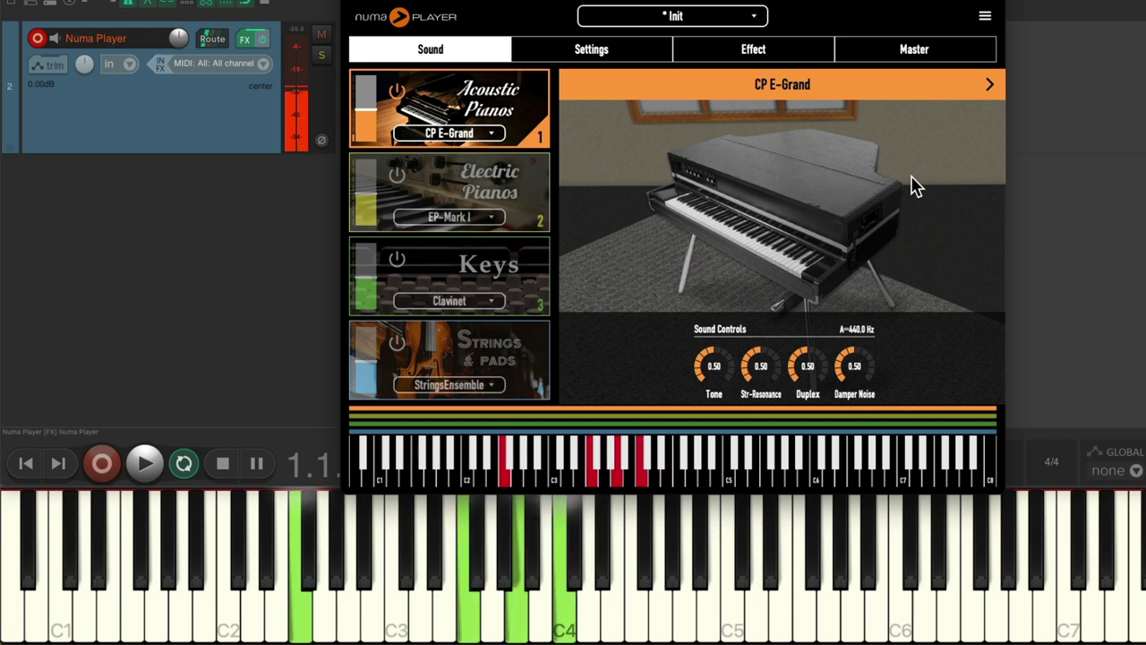
left_click(913, 179)
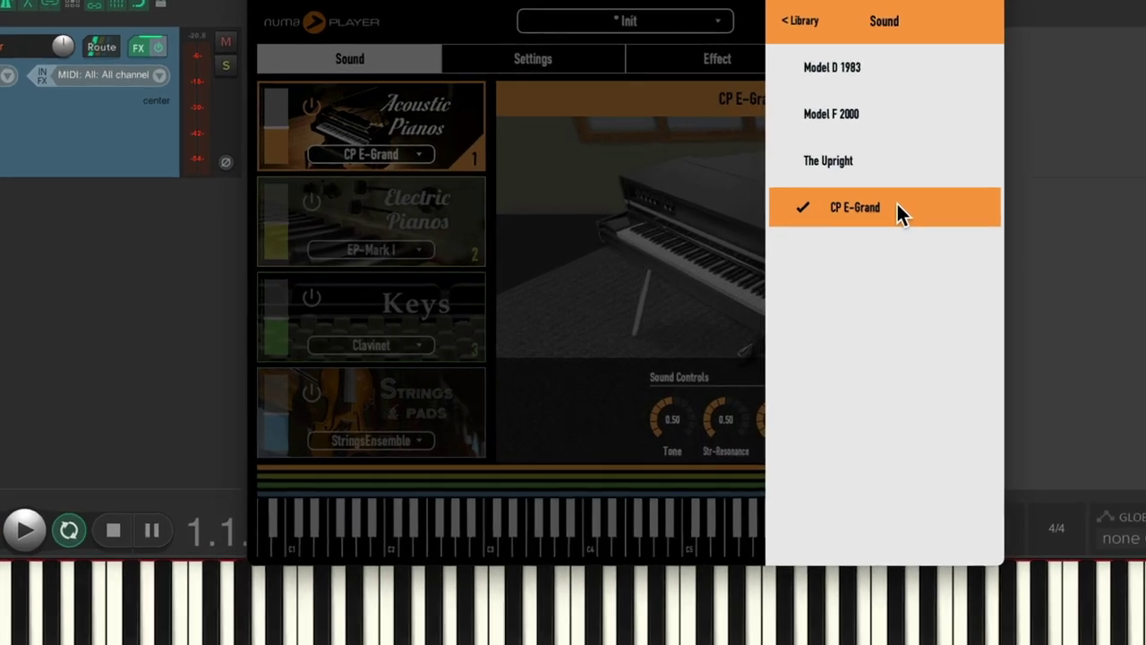
Switch the first slot to Electric Pianos and audition EP-Mark I, EP-Mark II, Wurly 200 and Wurly 255
left_click(769, 27)
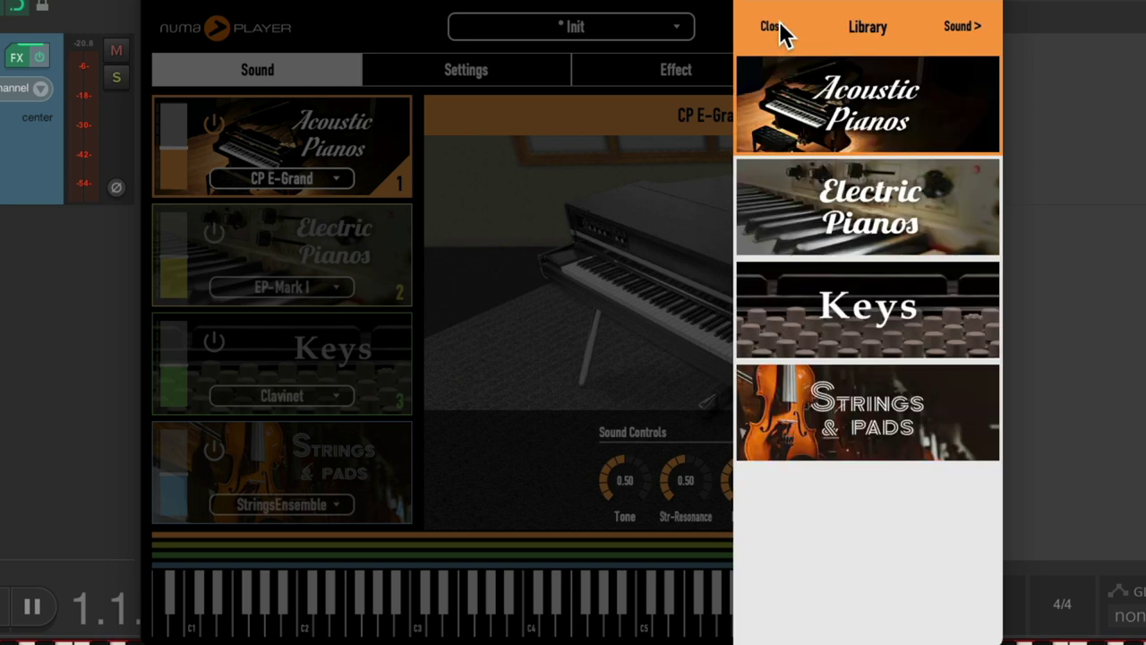
left_click(926, 206)
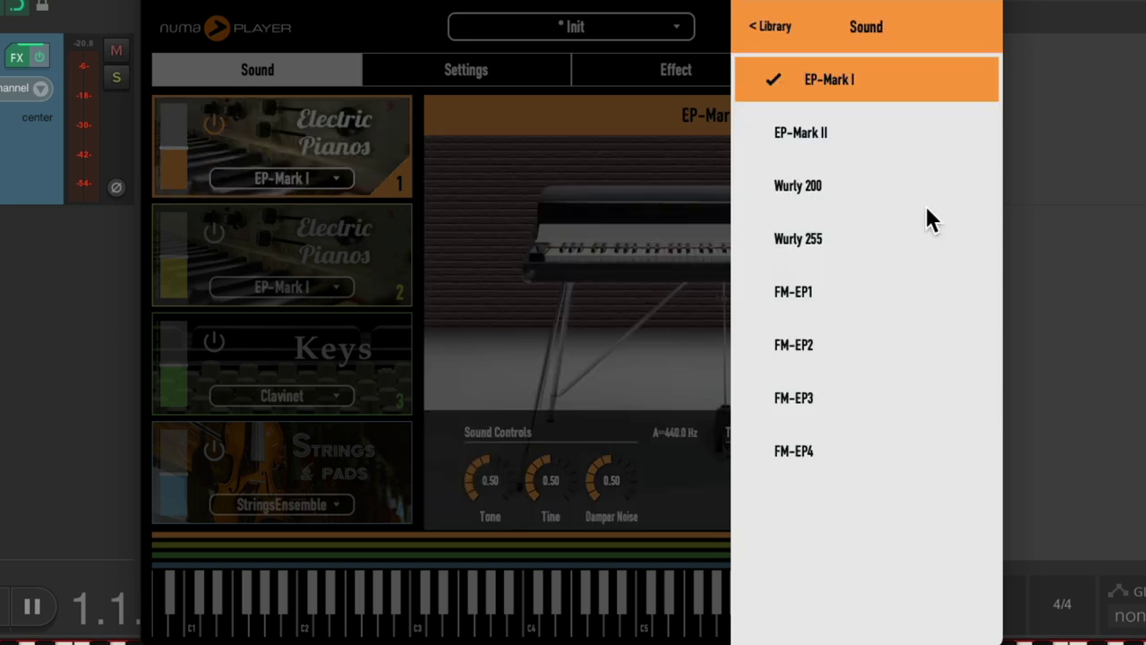
left_click(890, 83)
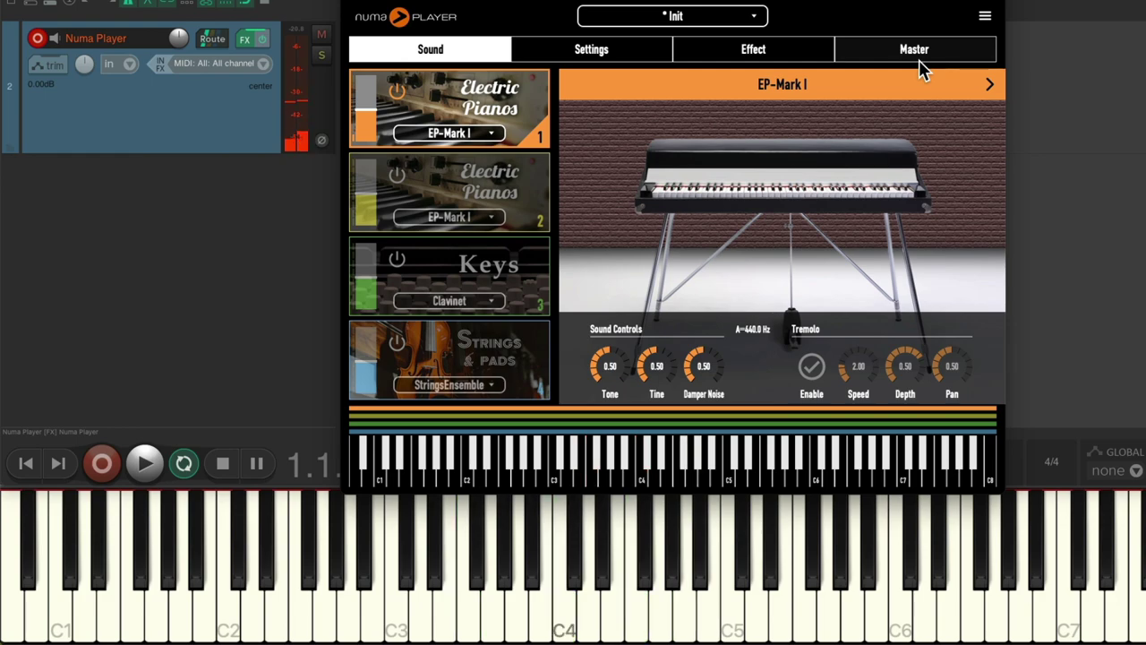
left_click(919, 60)
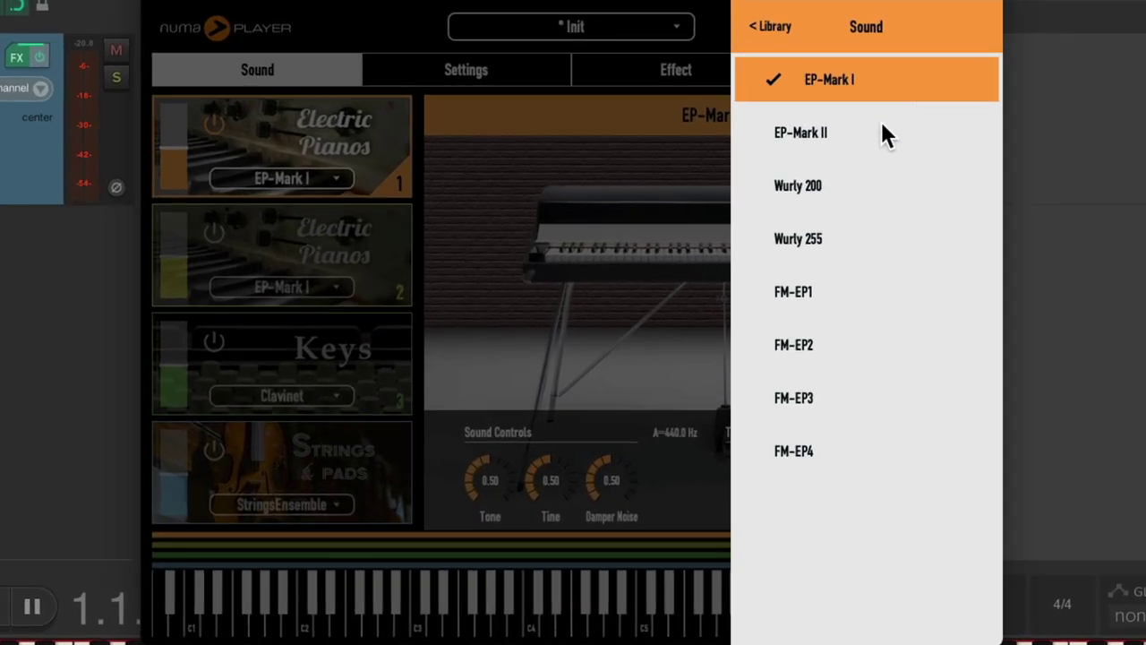
left_click(883, 133)
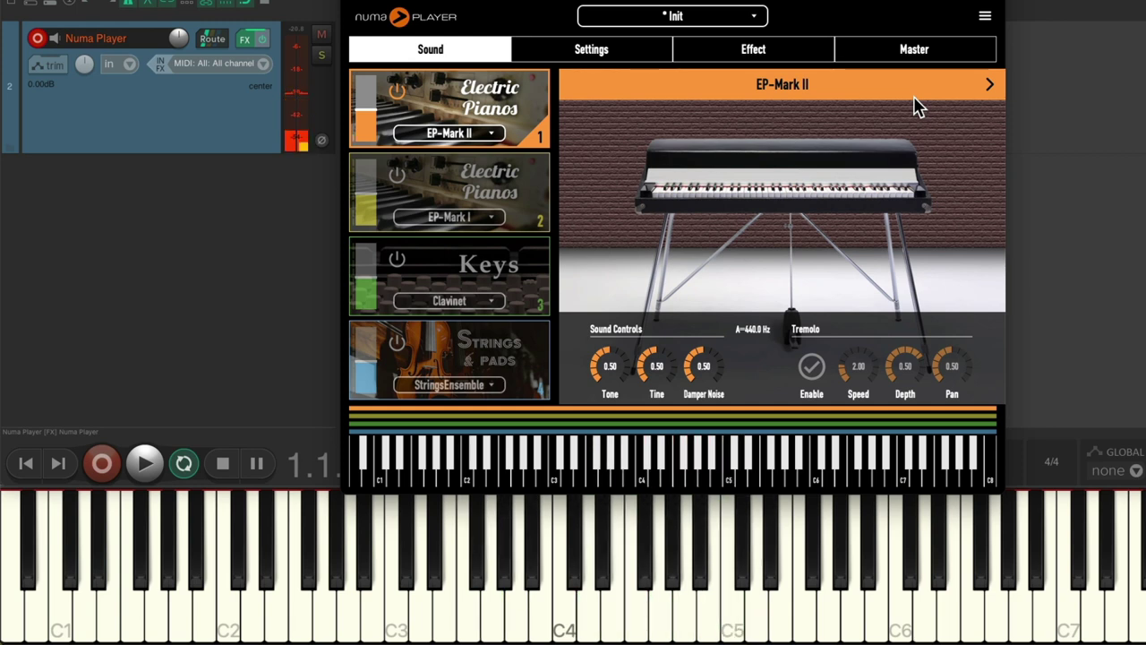
left_click(913, 96)
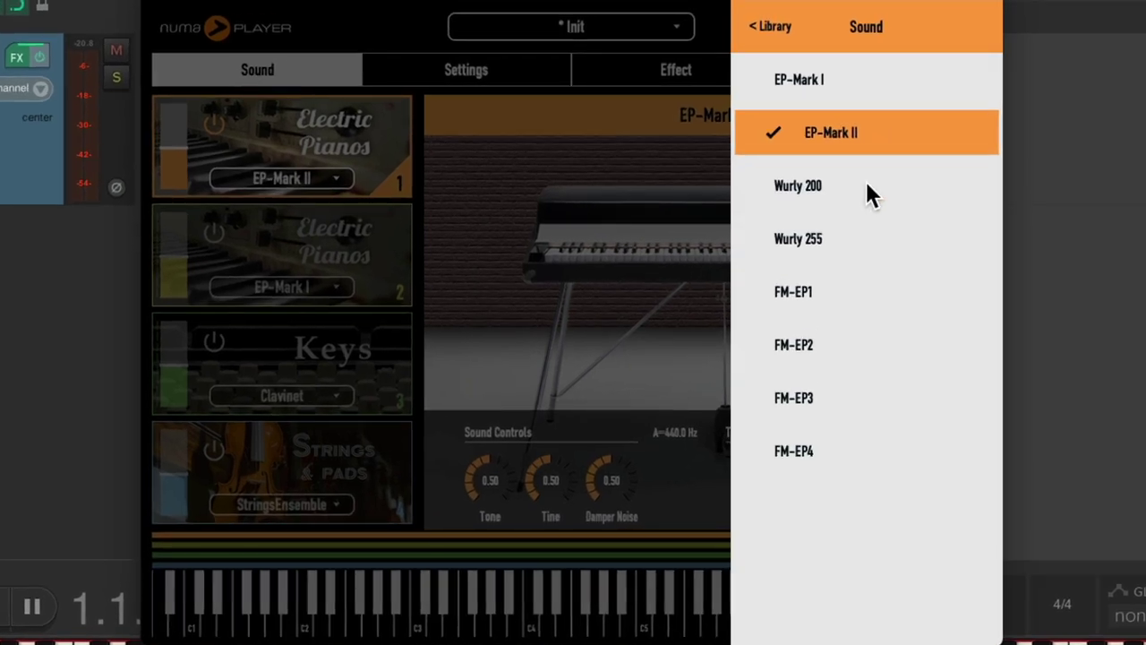
left_click(823, 185)
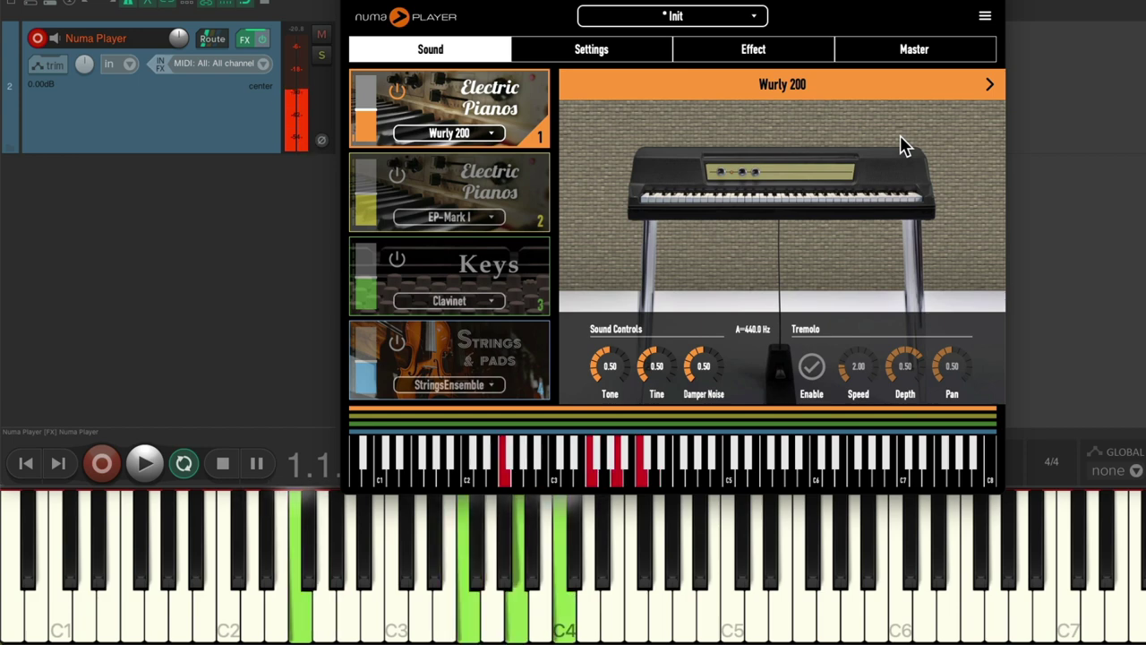
left_click(904, 146)
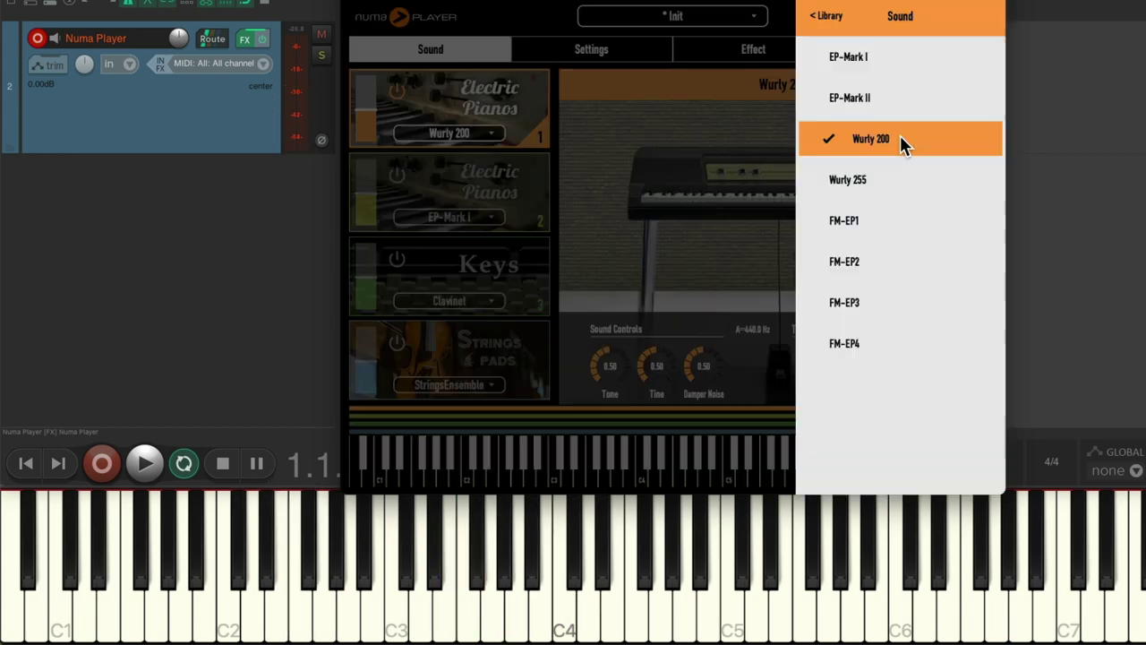
left_click(866, 247)
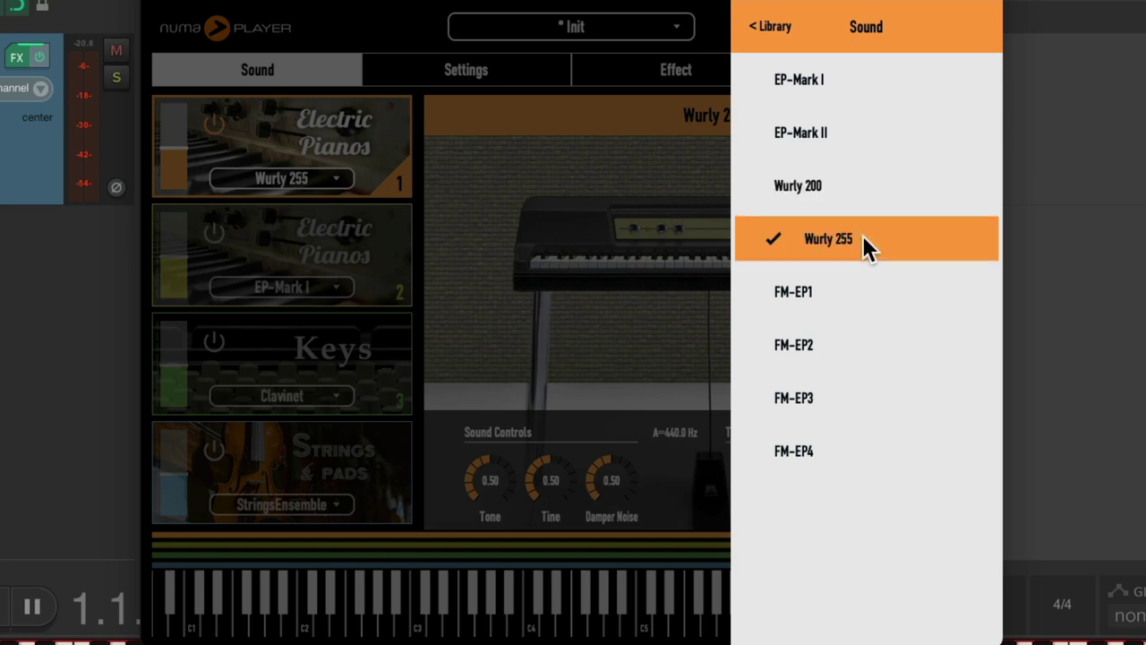
left_click(862, 237)
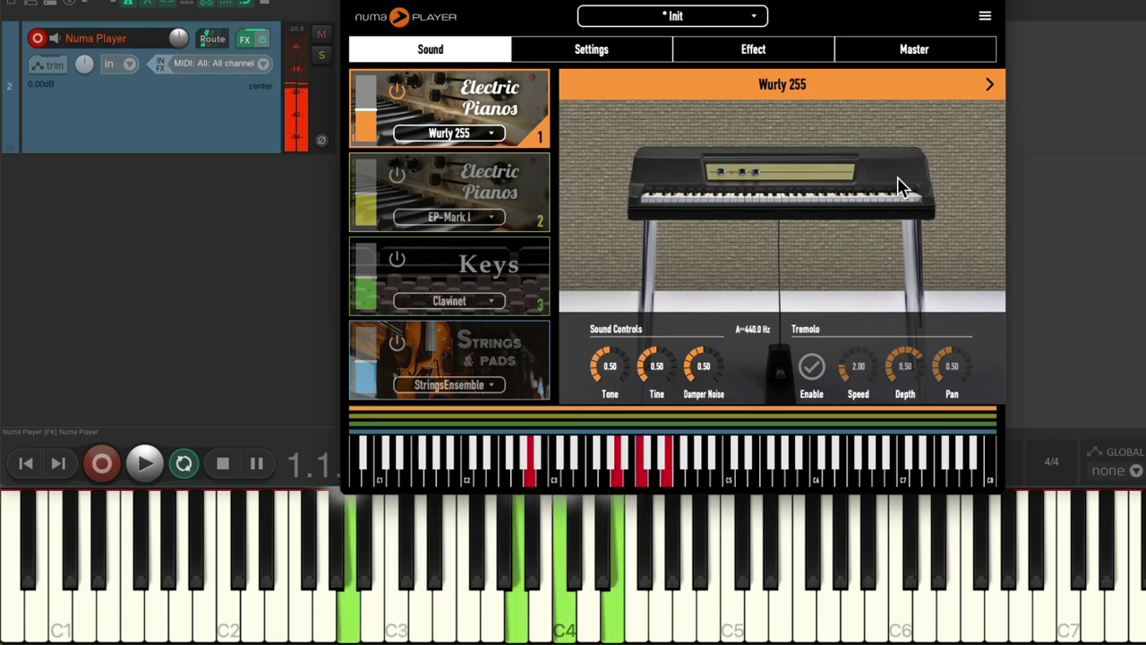
Audition FM-EP1, FM-EP2 and FM-EP3 in the first slot, ending with FM-EP4
left_click(897, 177)
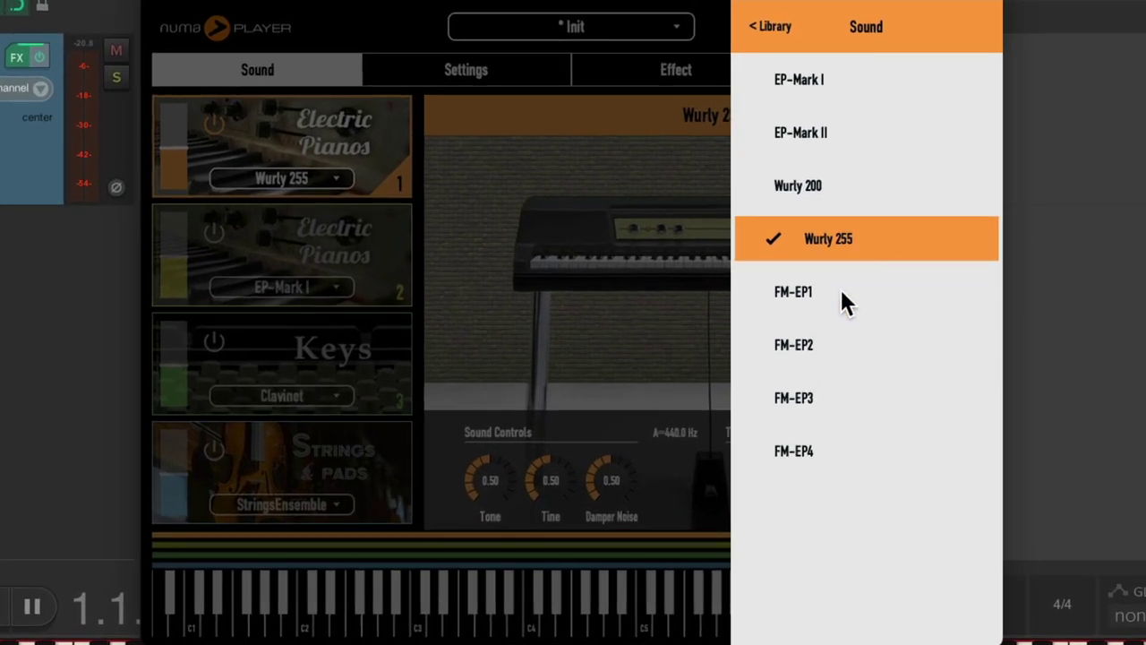
left_click(845, 300)
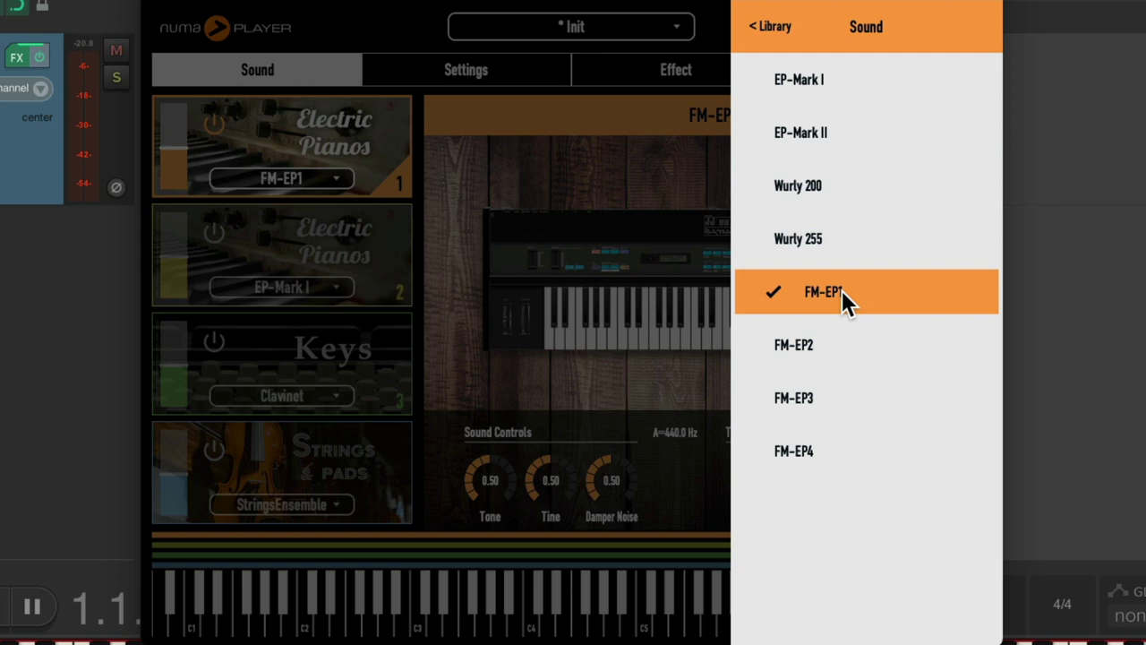
left_click(841, 291)
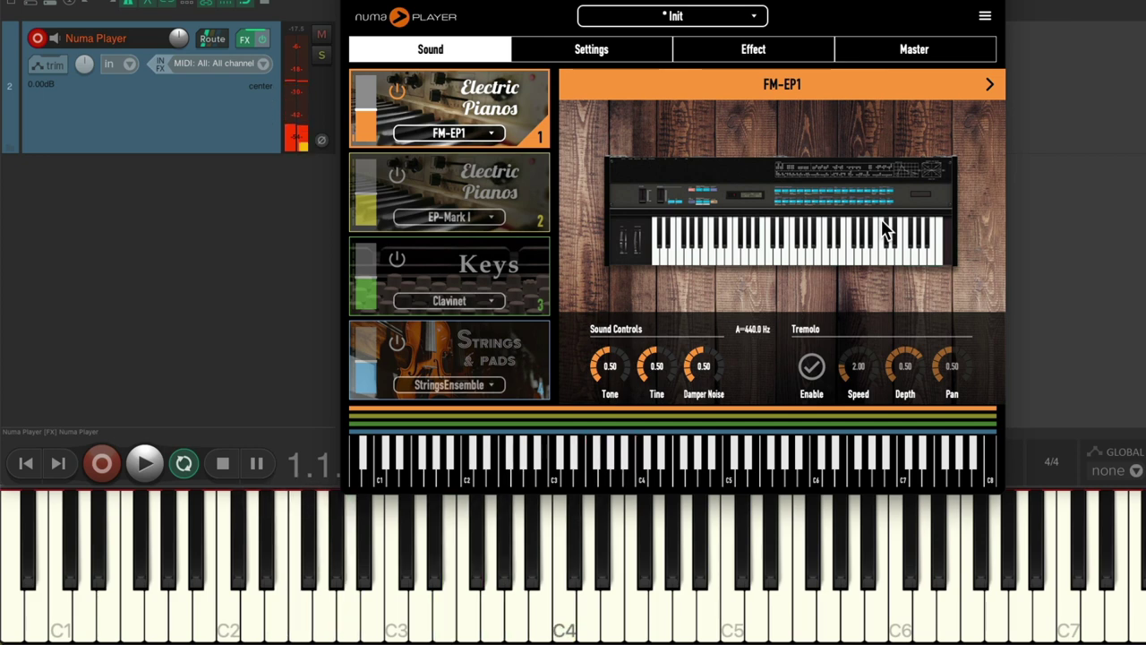
left_click(881, 219)
left_click(897, 265)
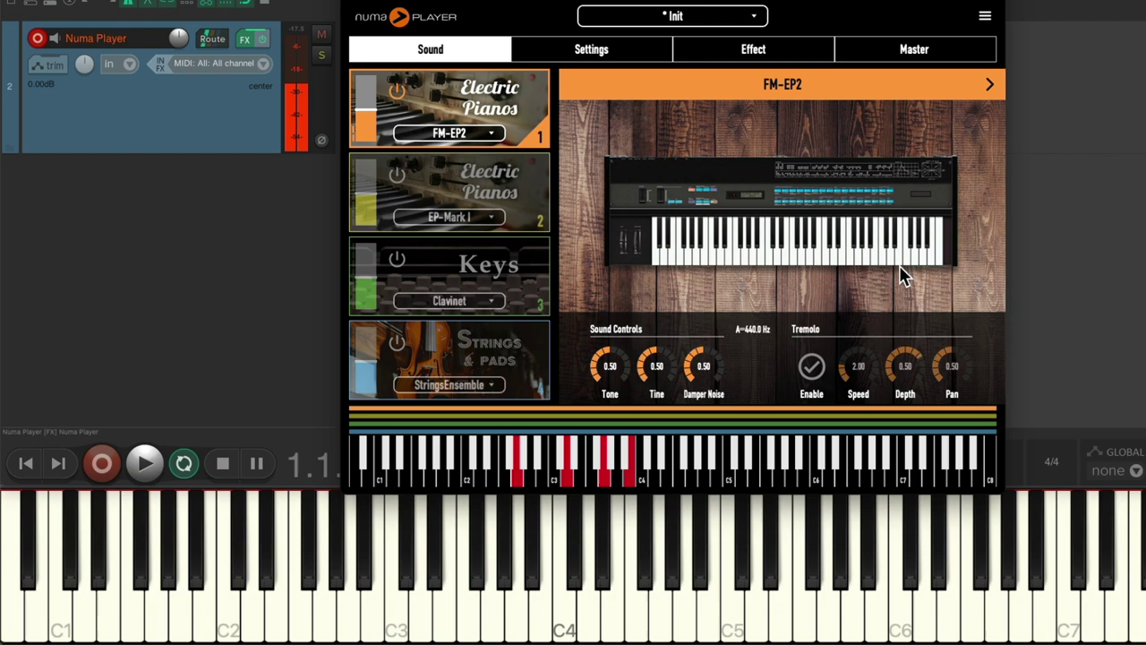
left_click(899, 265)
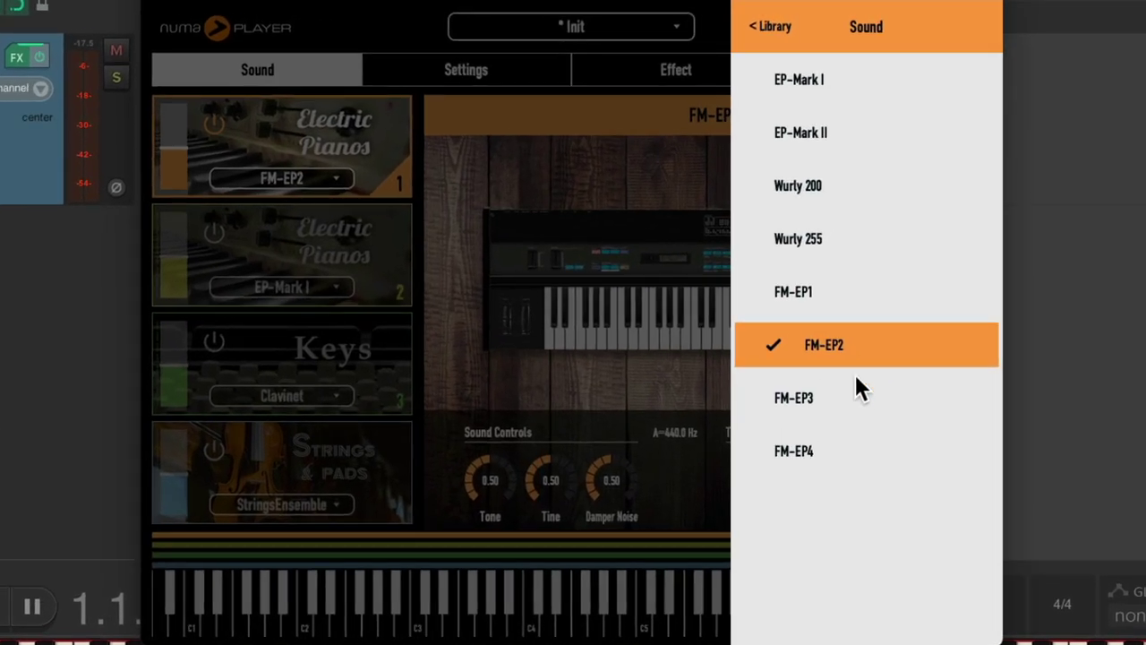
left_click(858, 398)
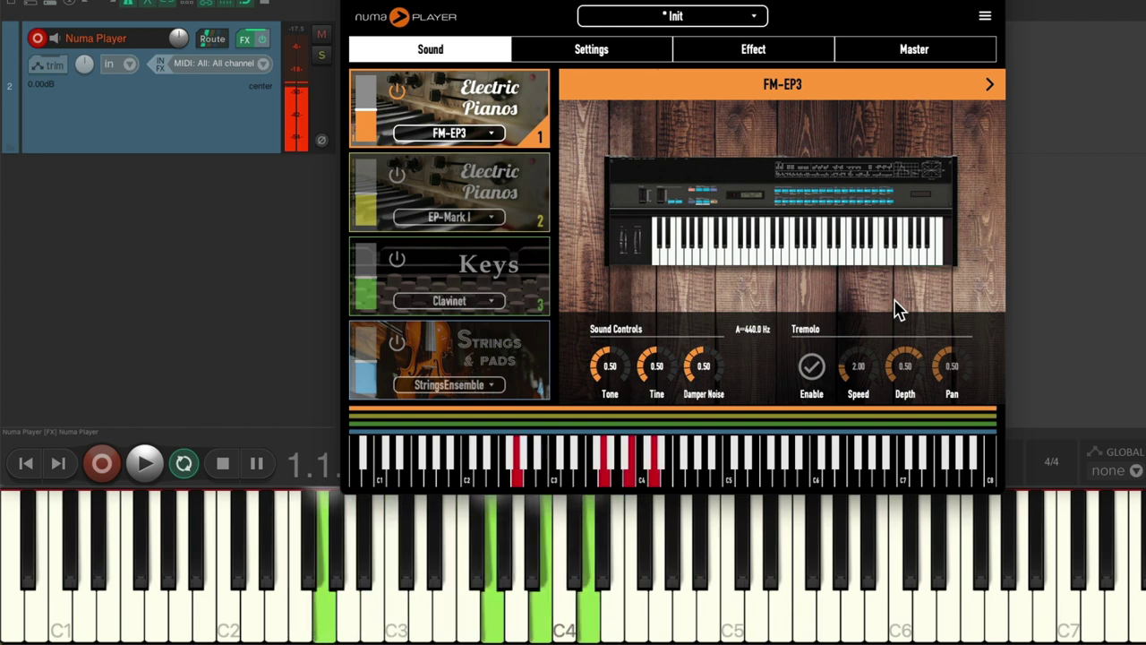
left_click(896, 308)
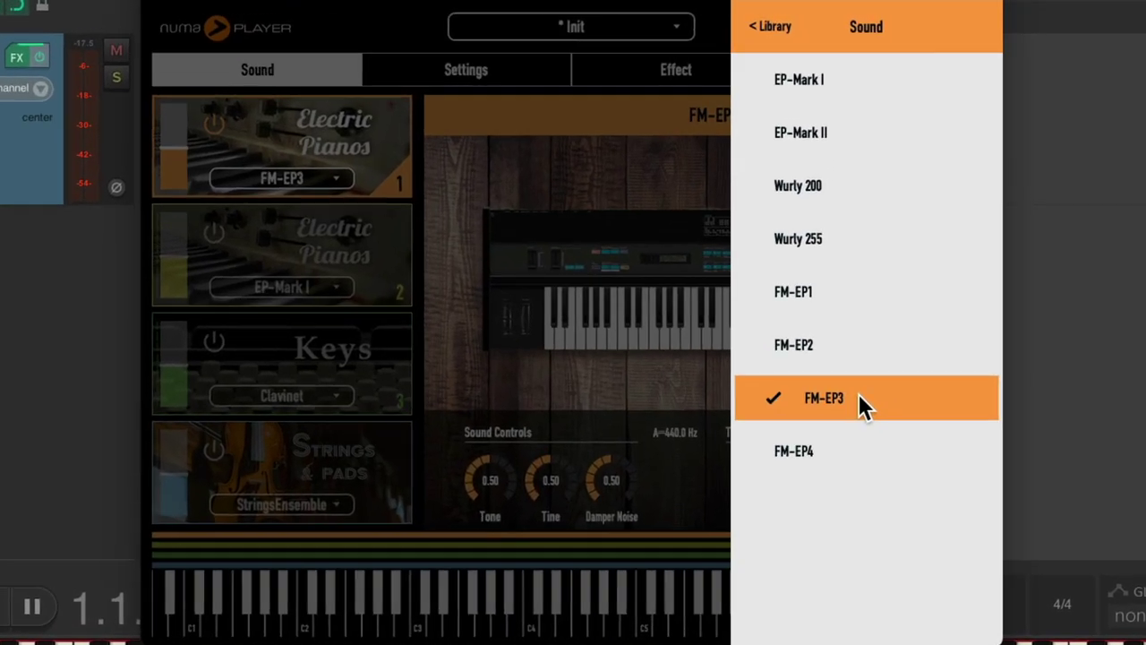
left_click(859, 450)
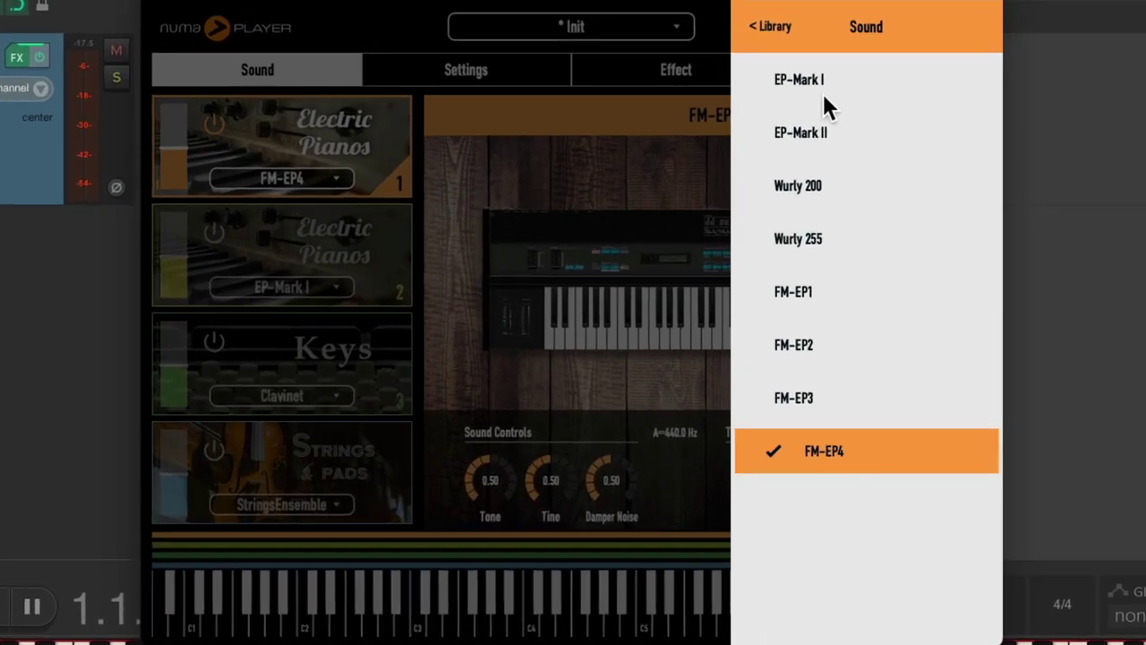
Switch the first slot to Keys and audition Clavinet, Harpsi, Vibes and Marimba
left_click(767, 27)
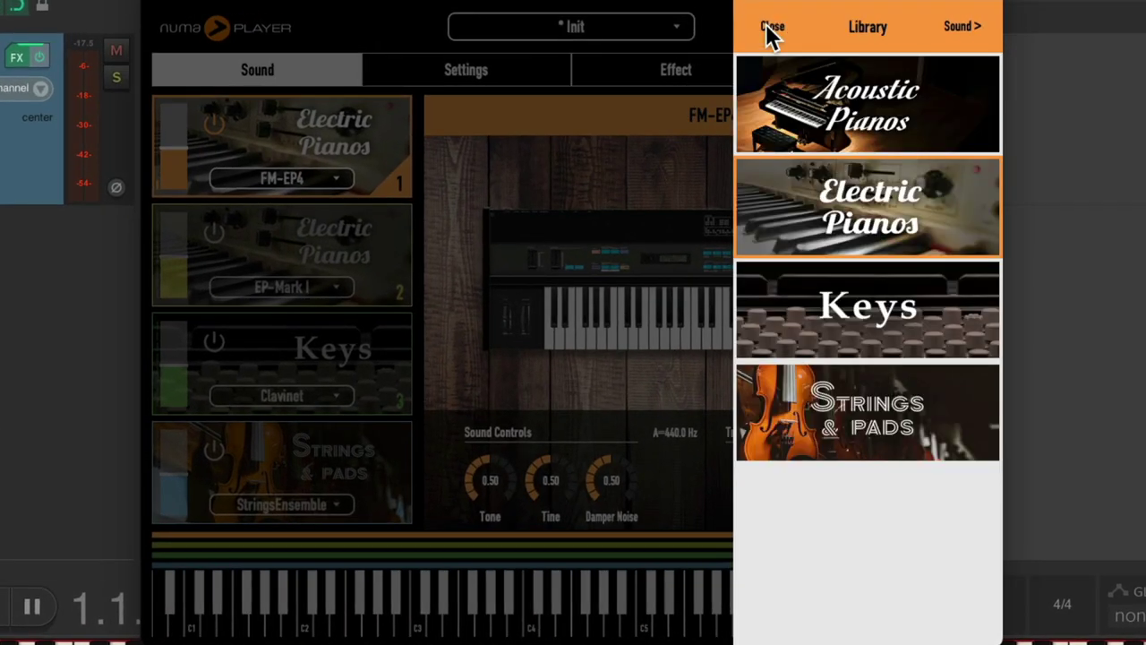
left_click(928, 324)
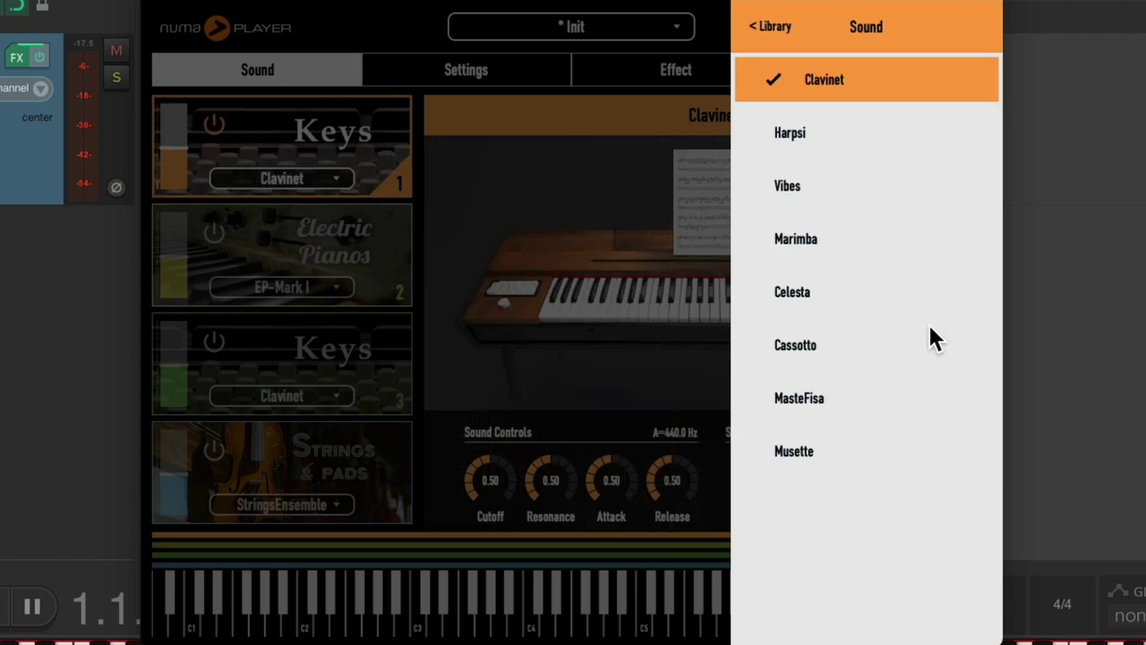
left_click(882, 79)
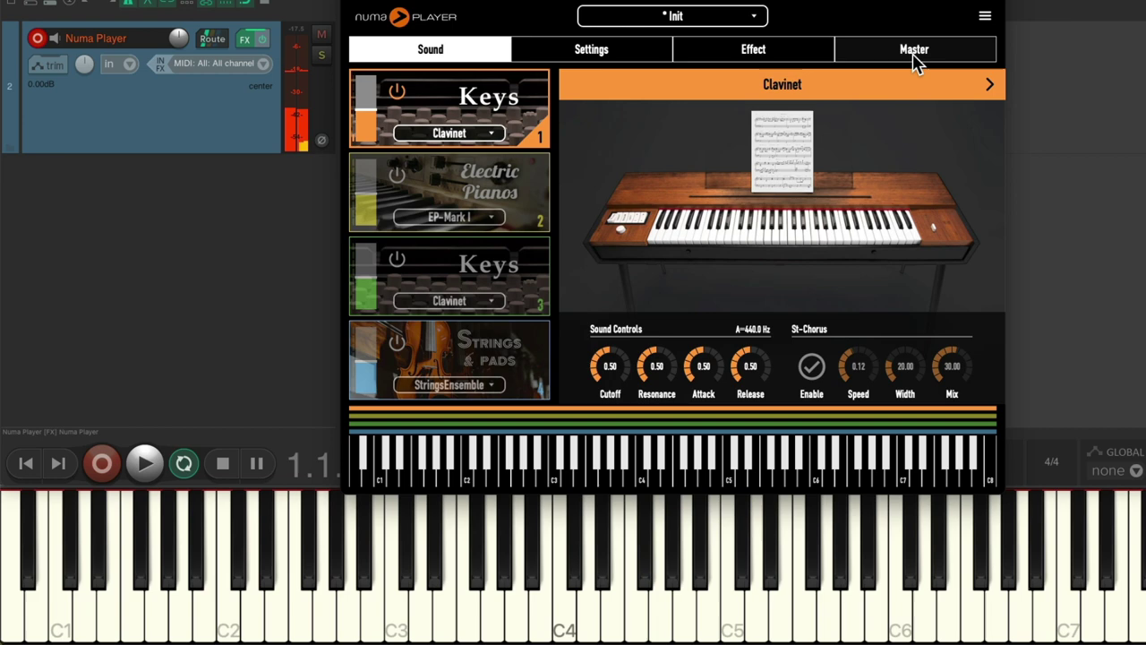
left_click(913, 82)
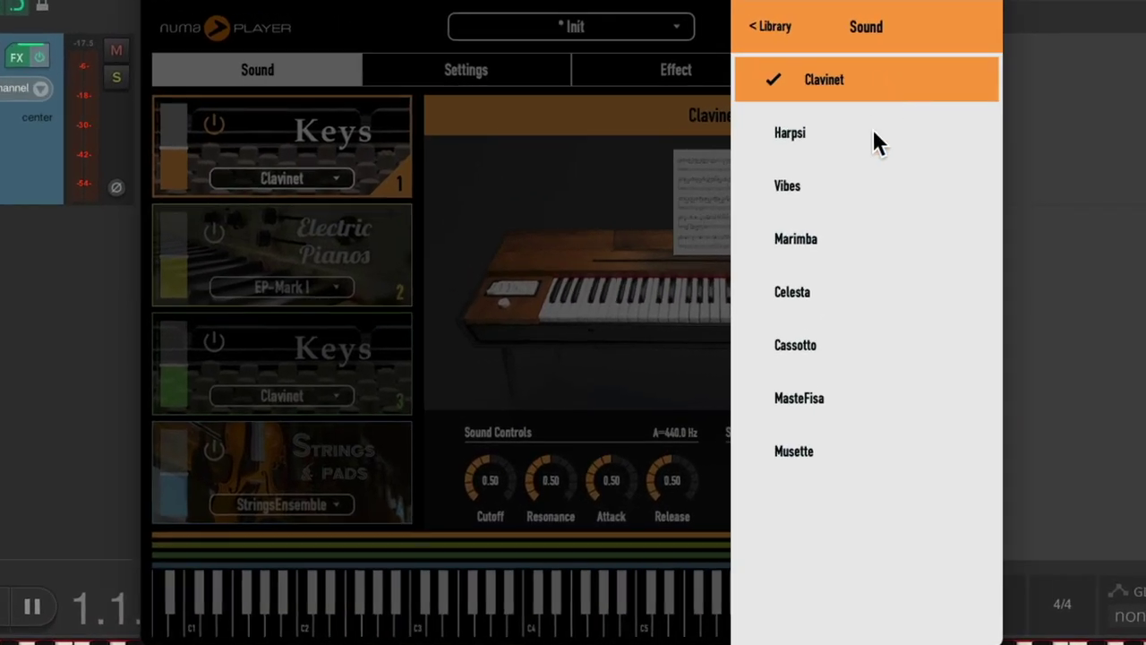
left_click(874, 134)
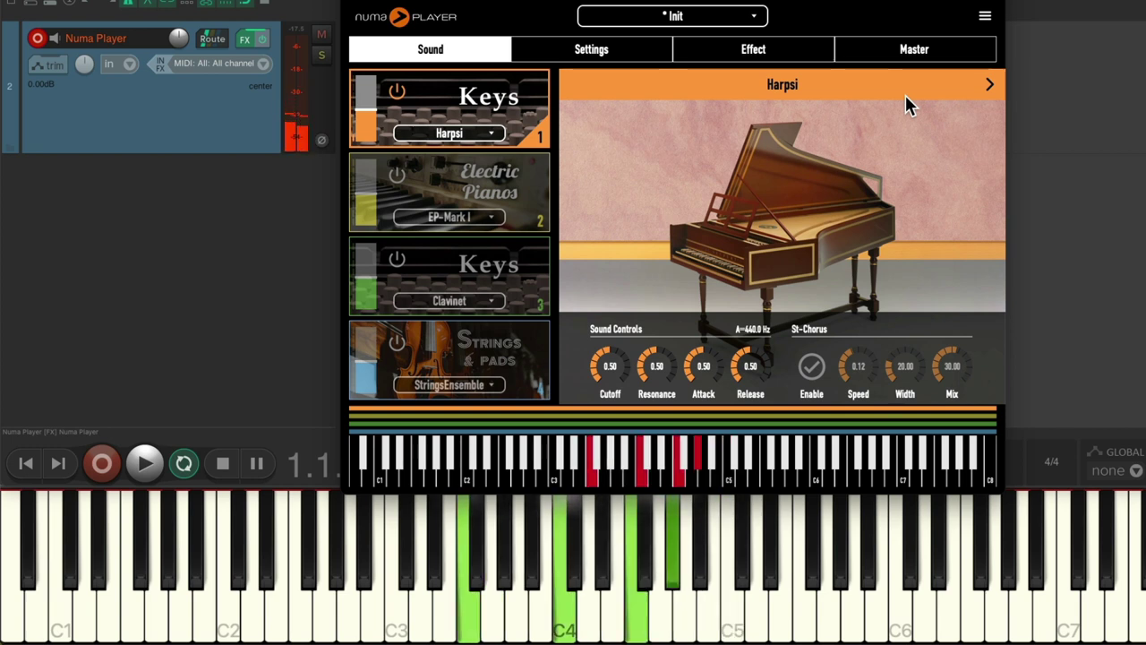
left_click(905, 97)
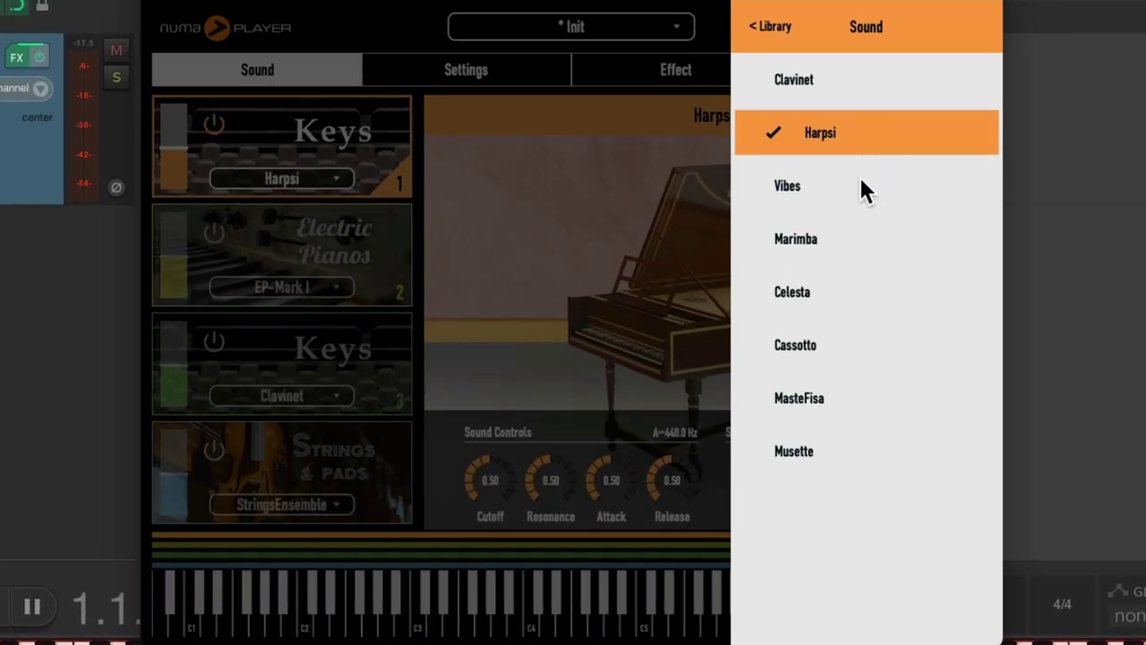
left_click(860, 183)
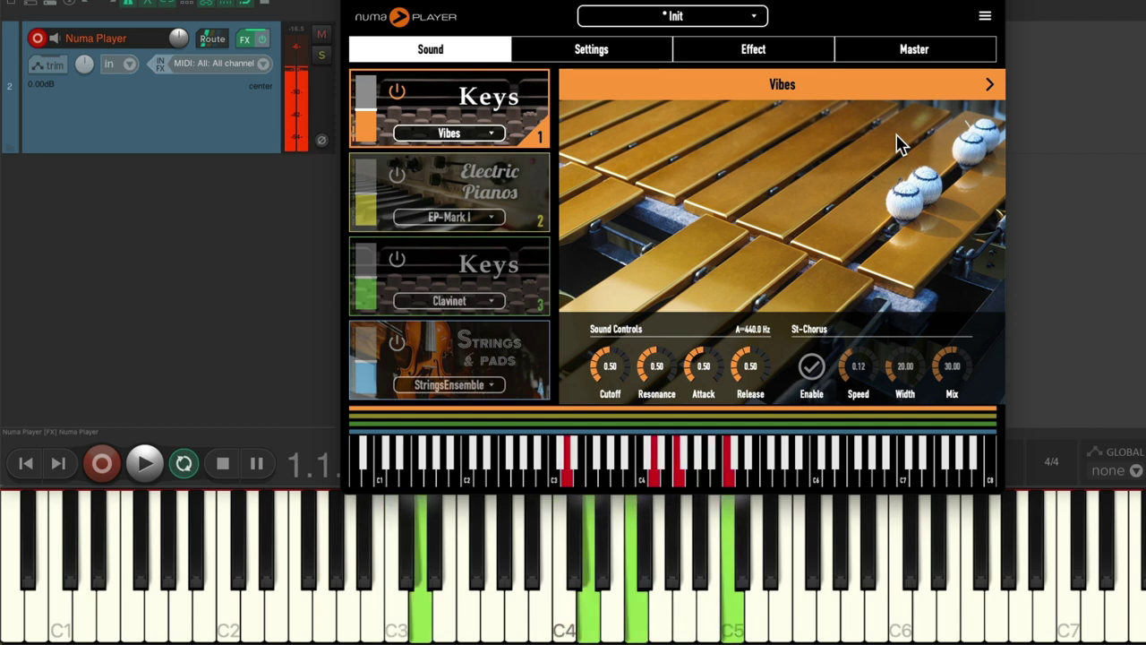
left_click(900, 145)
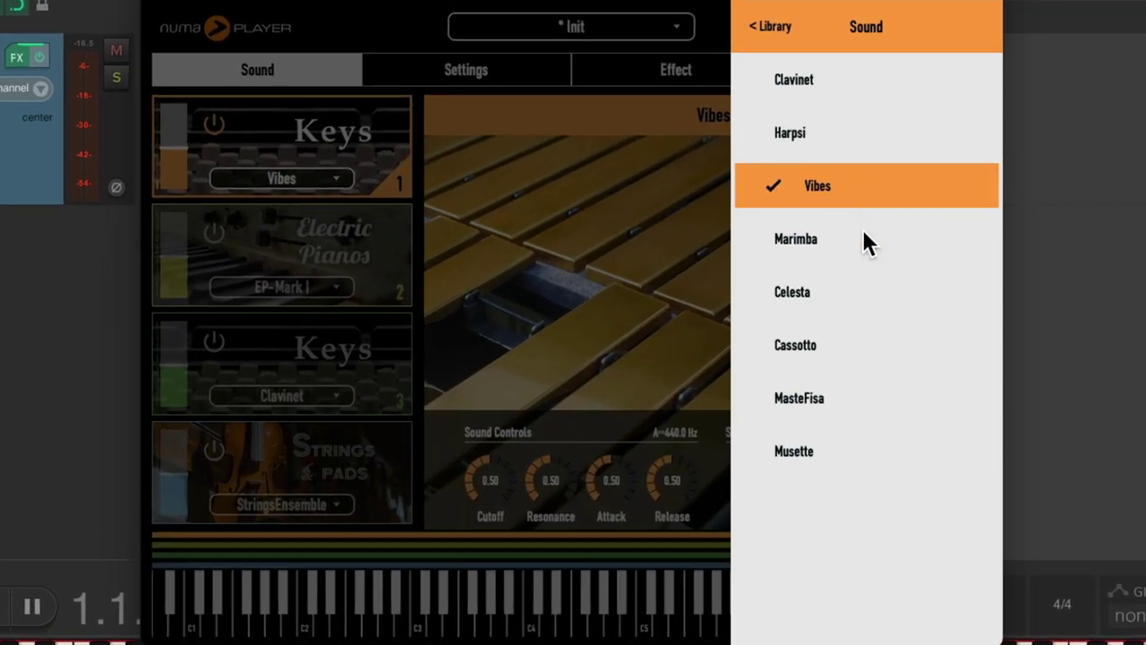
left_click(862, 238)
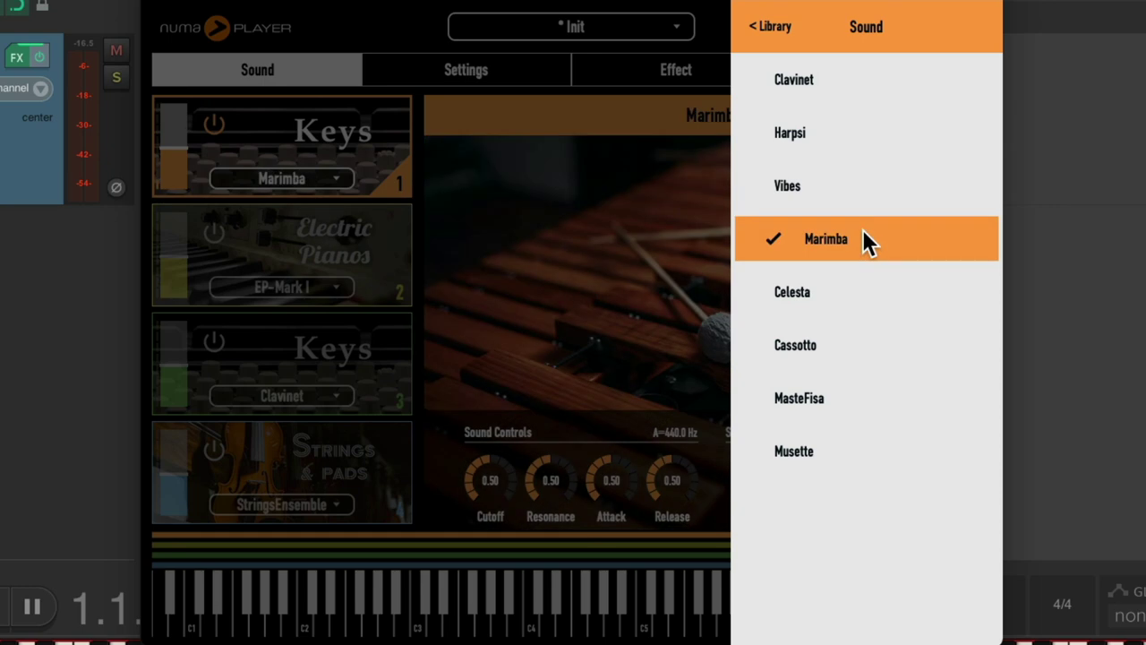
left_click(862, 235)
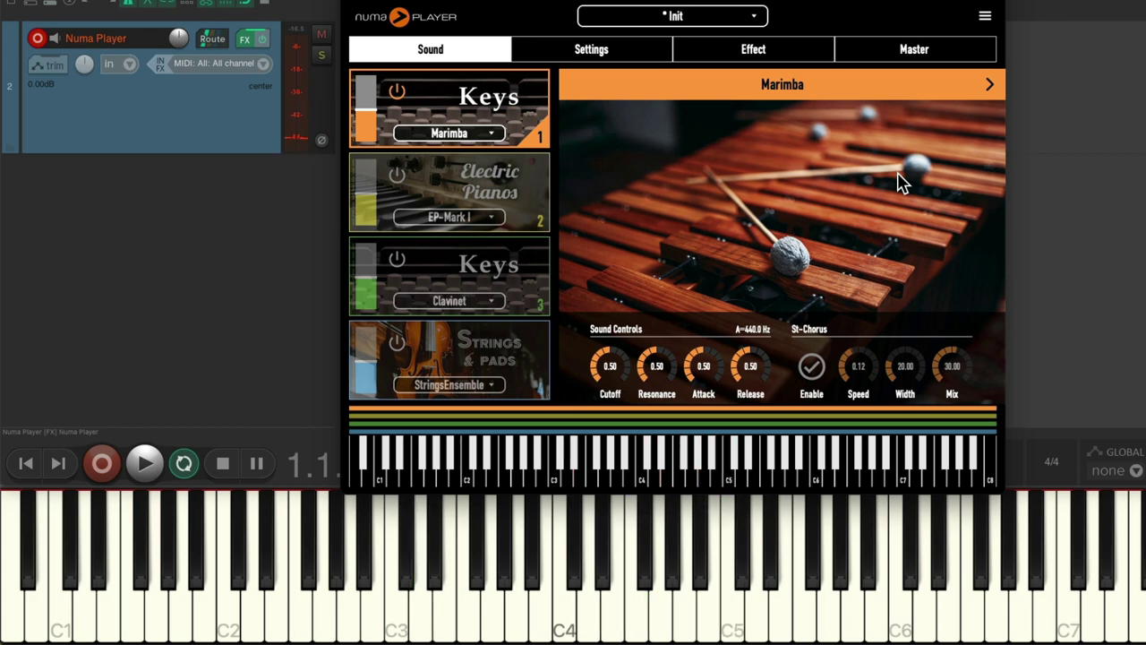
Audition Celesta, Cassotto and MasteFisa in the first slot, ending with Musette
left_click(902, 179)
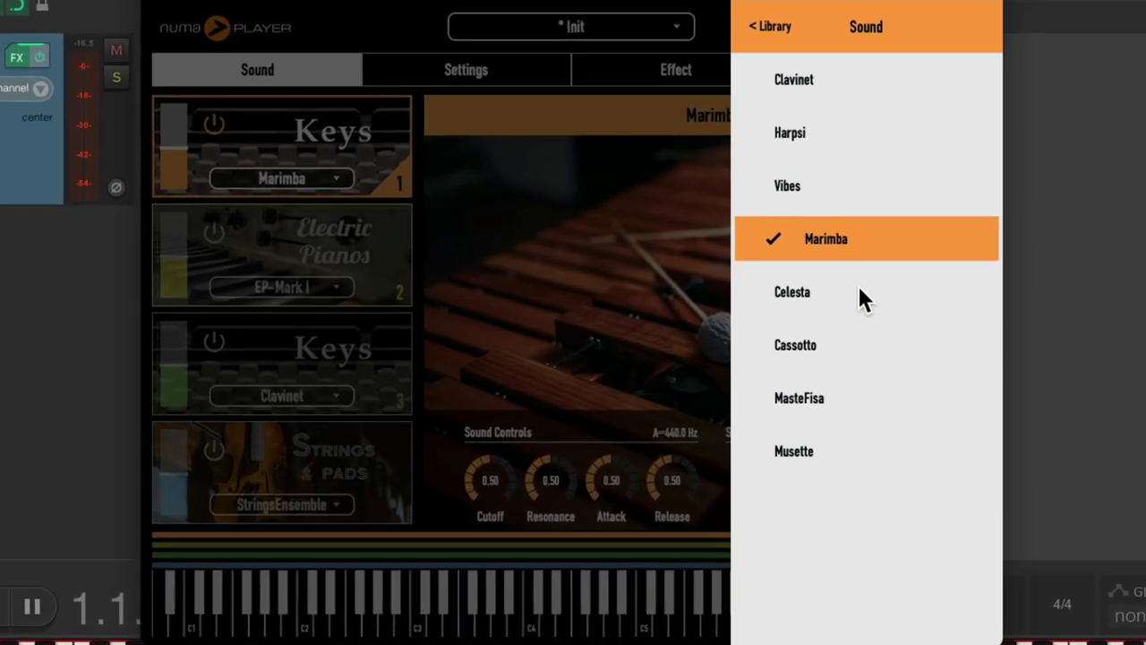
left_click(859, 296)
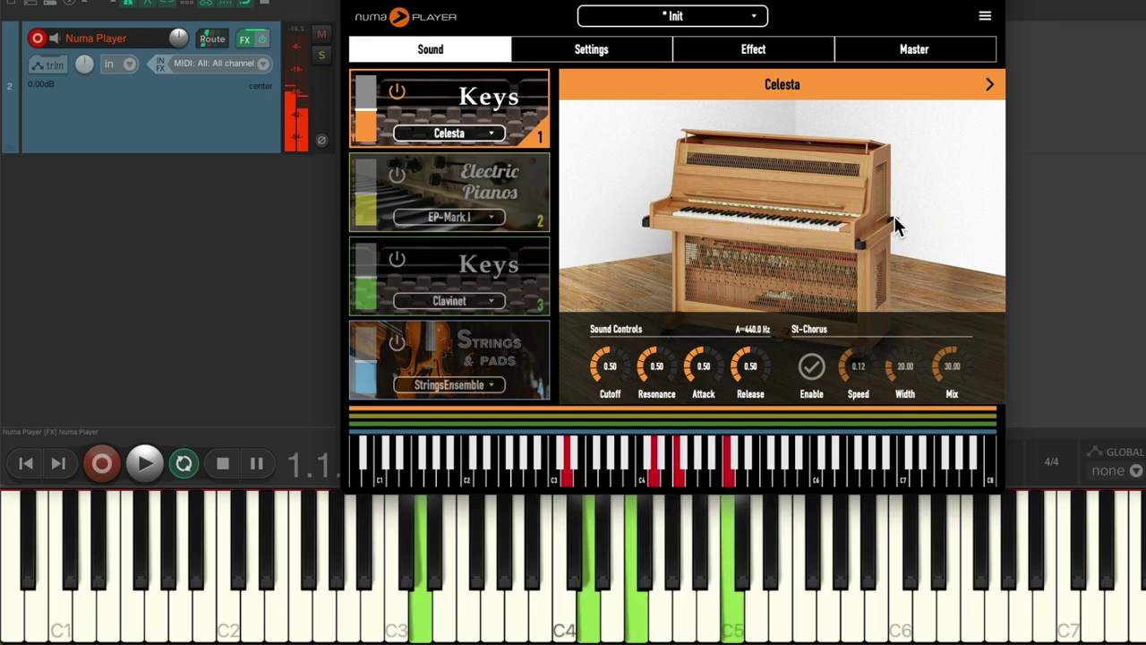
left_click(898, 226)
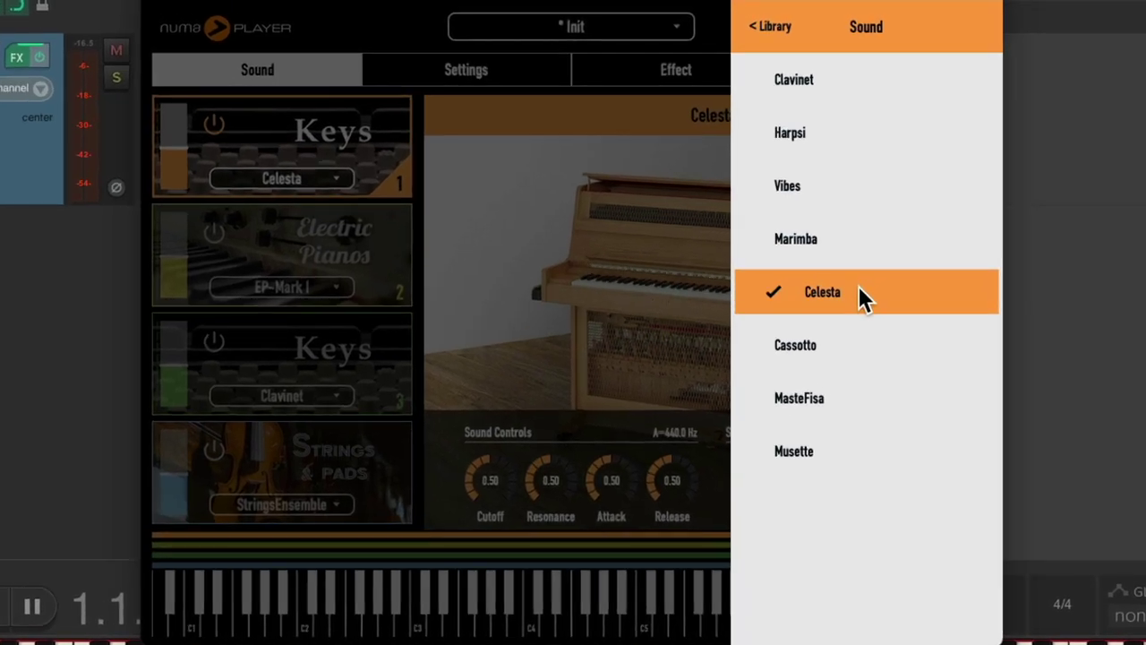
left_click(861, 347)
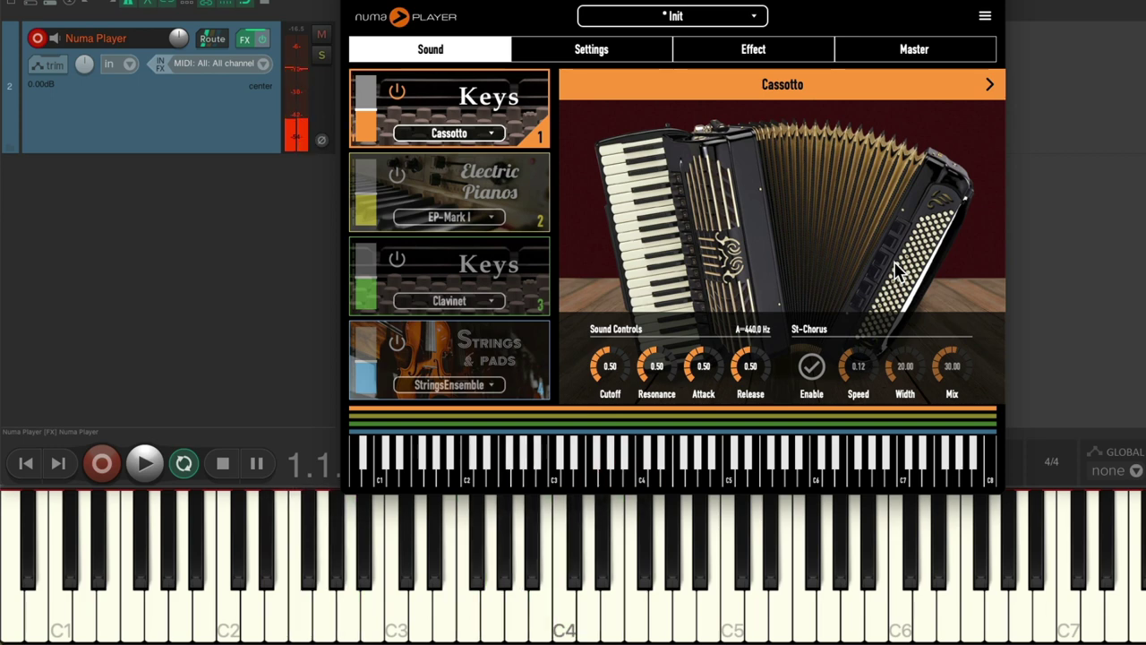
left_click(895, 273)
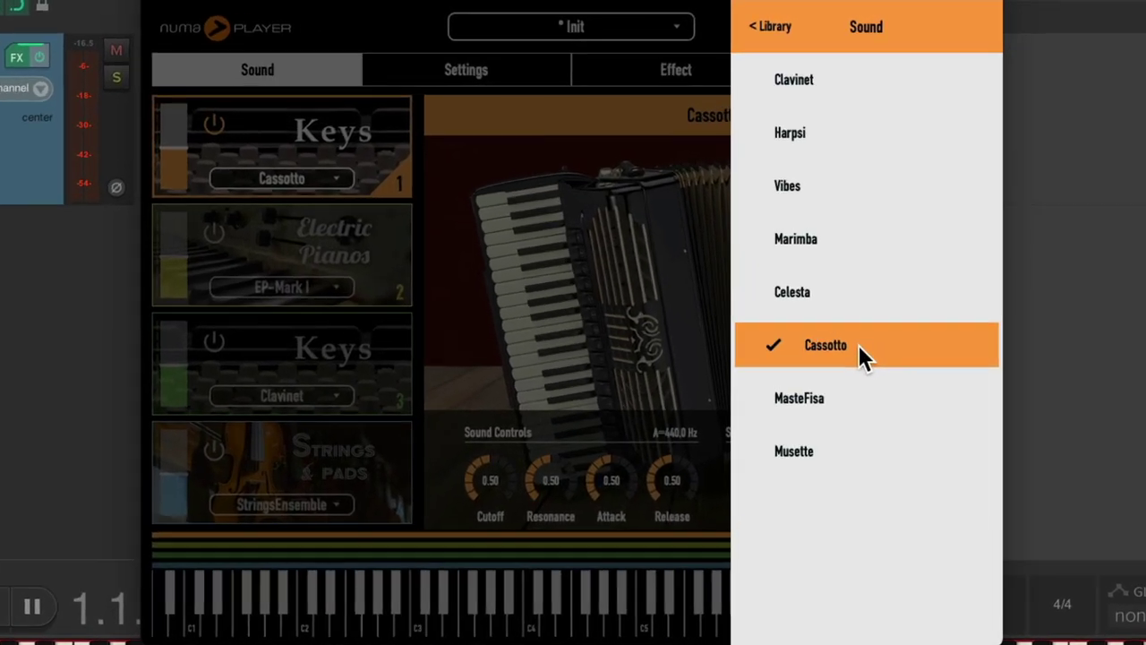
left_click(854, 397)
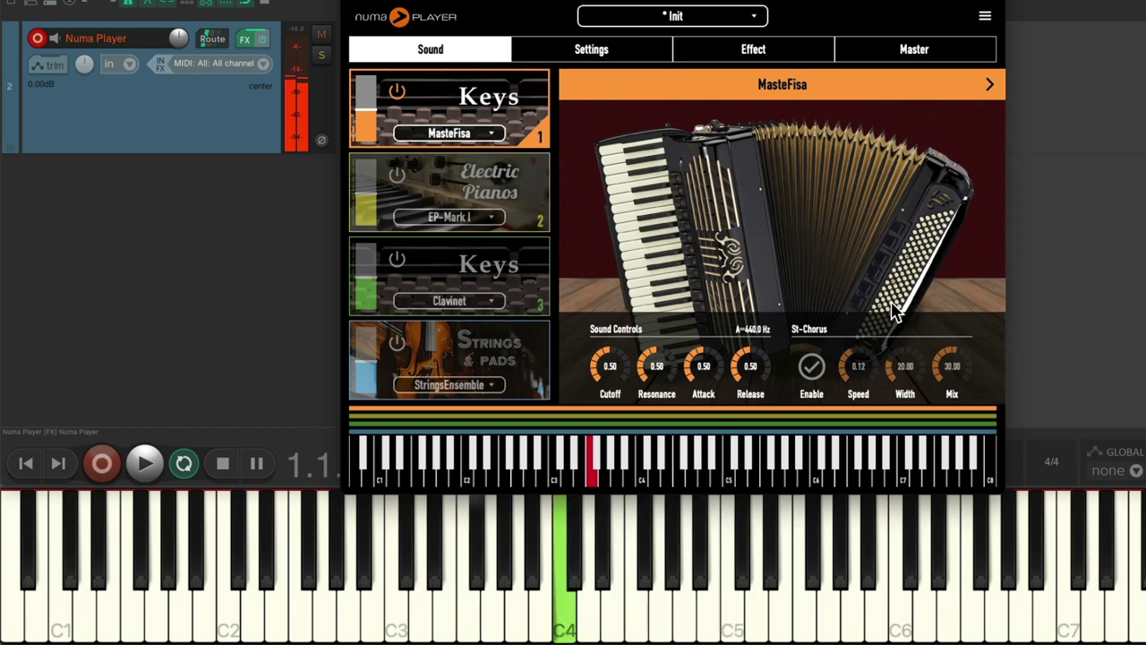
left_click(895, 309)
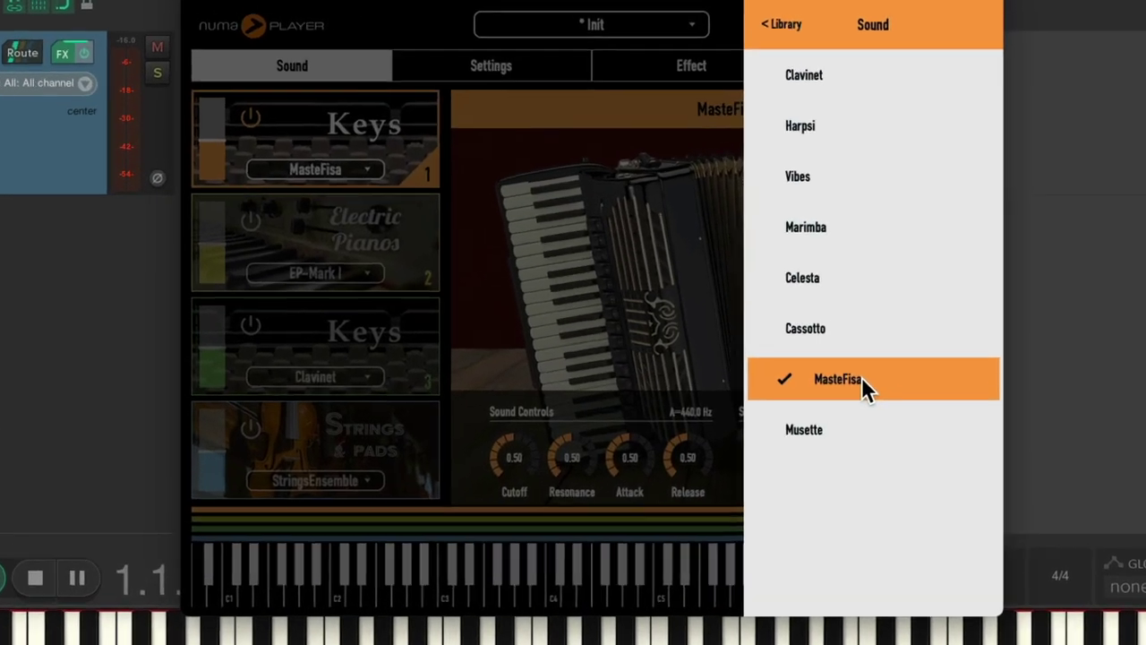
left_click(900, 351)
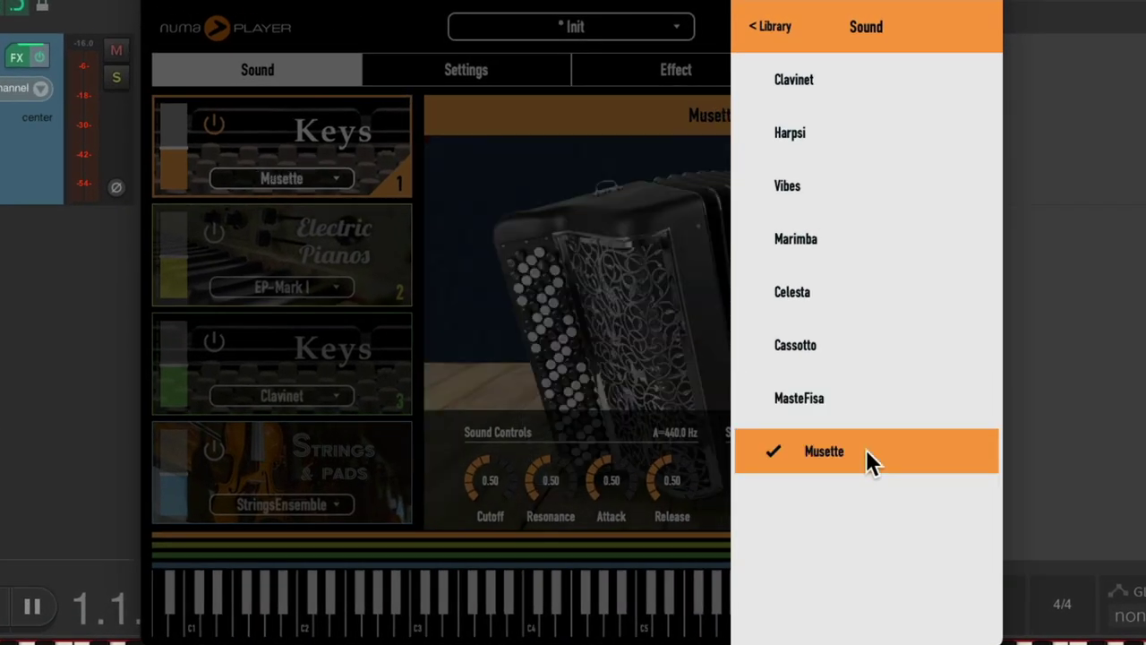
left_click(866, 450)
Switch the first slot to Strings & Pads, trying StringsEnsemble and StringsSection before loading Cellos
left_click(768, 27)
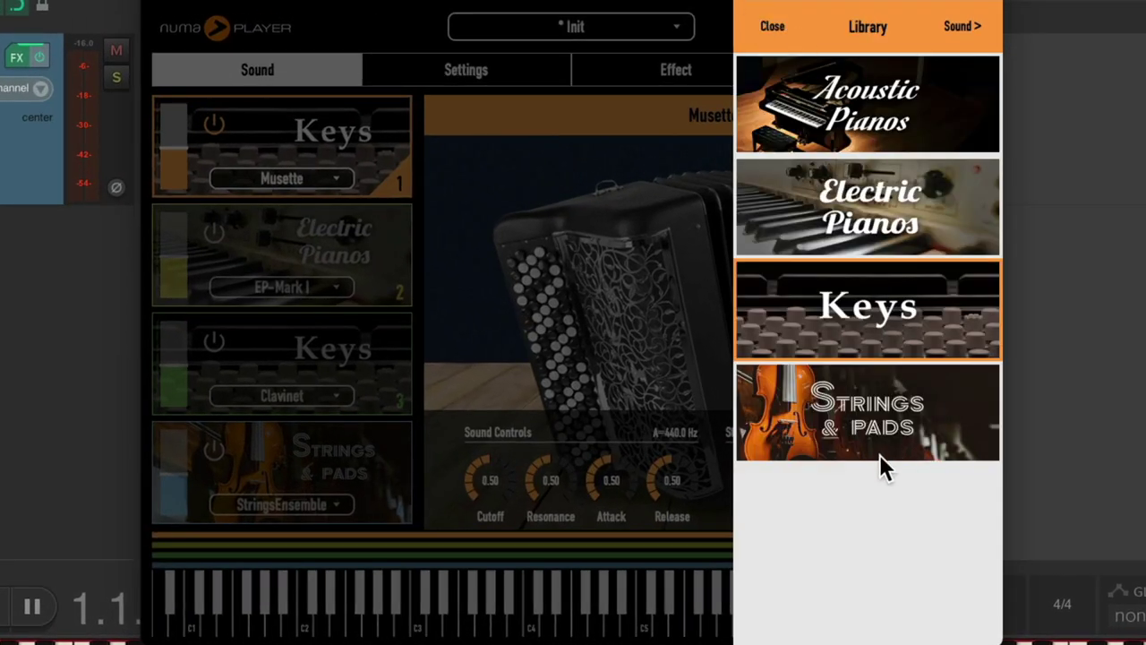
left_click(877, 422)
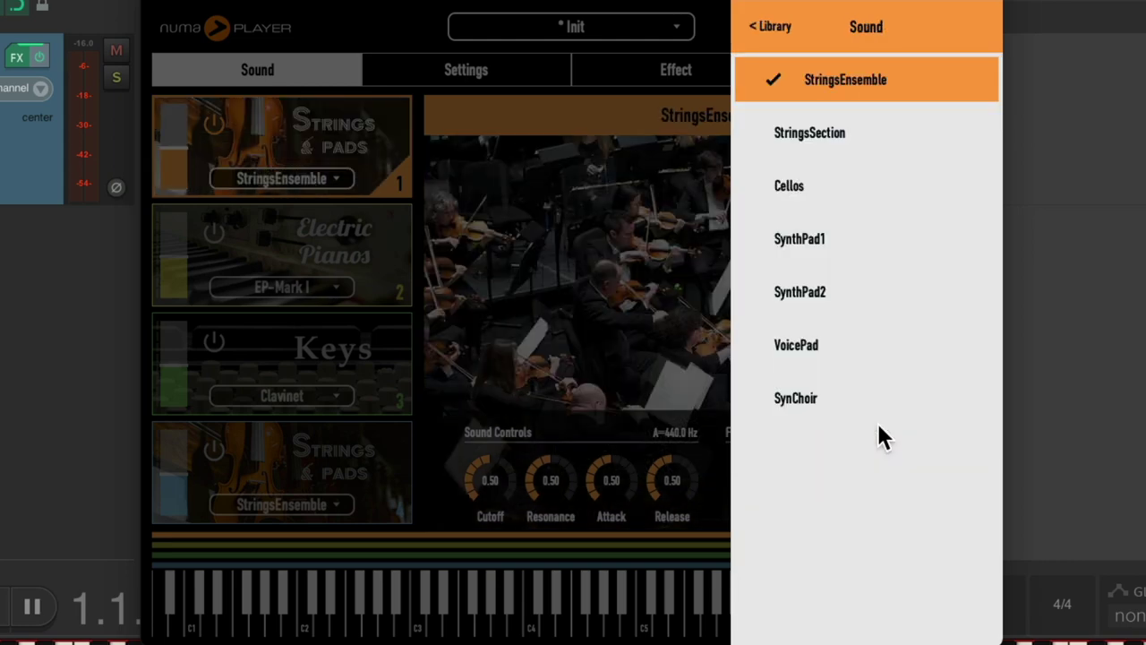
left_click(913, 80)
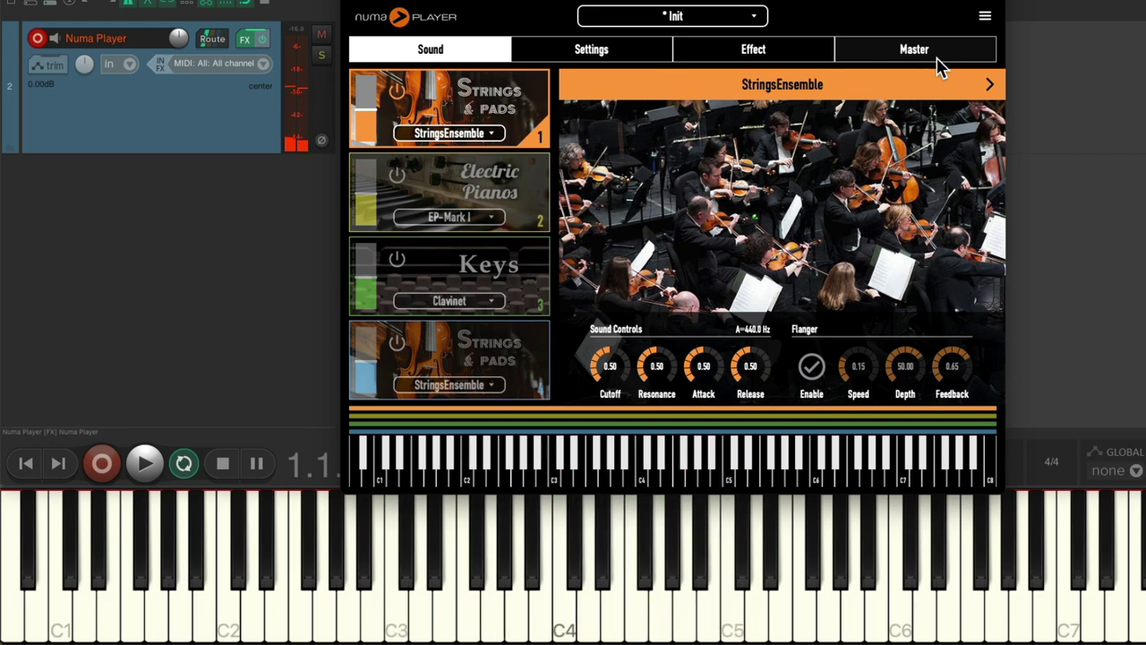
left_click(940, 74)
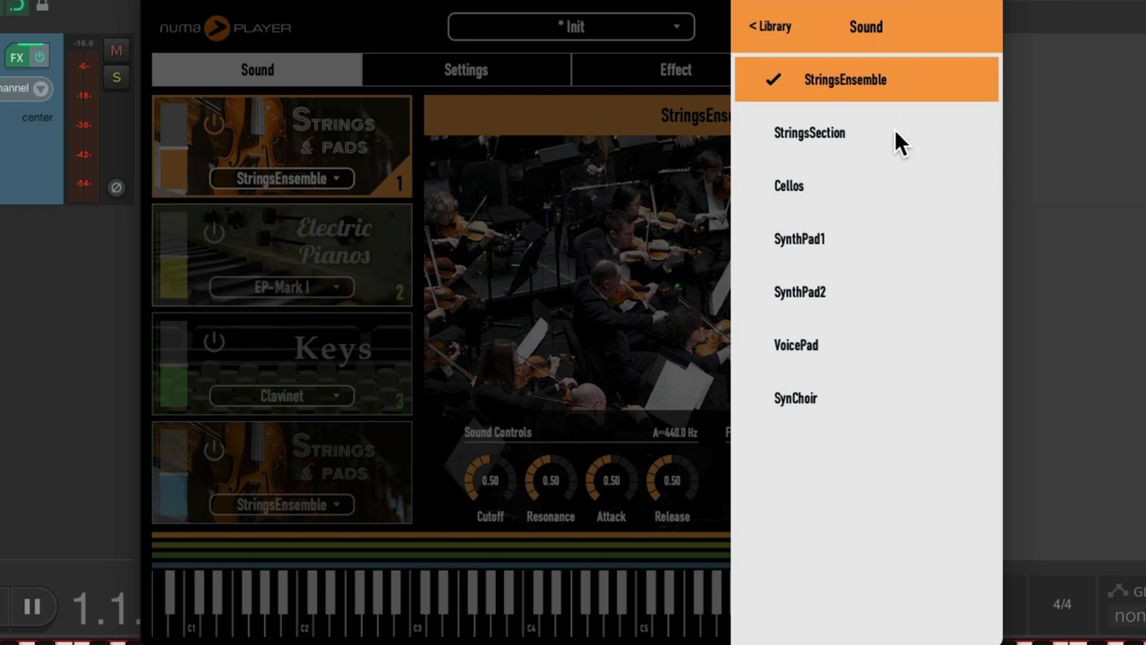
left_click(894, 133)
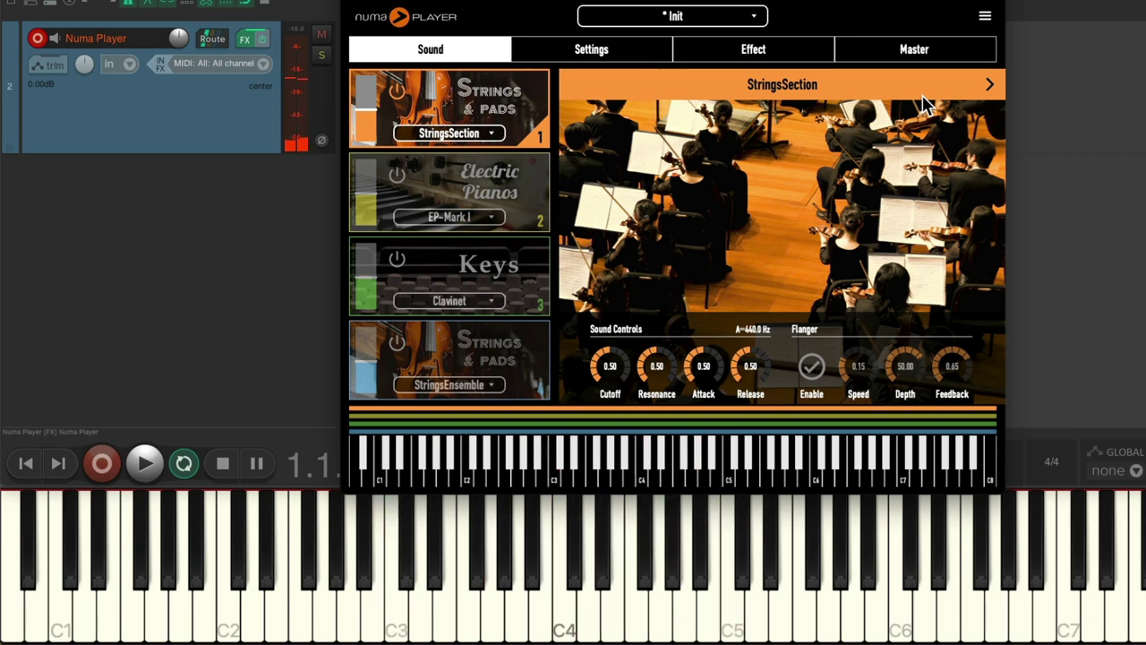
left_click(922, 95)
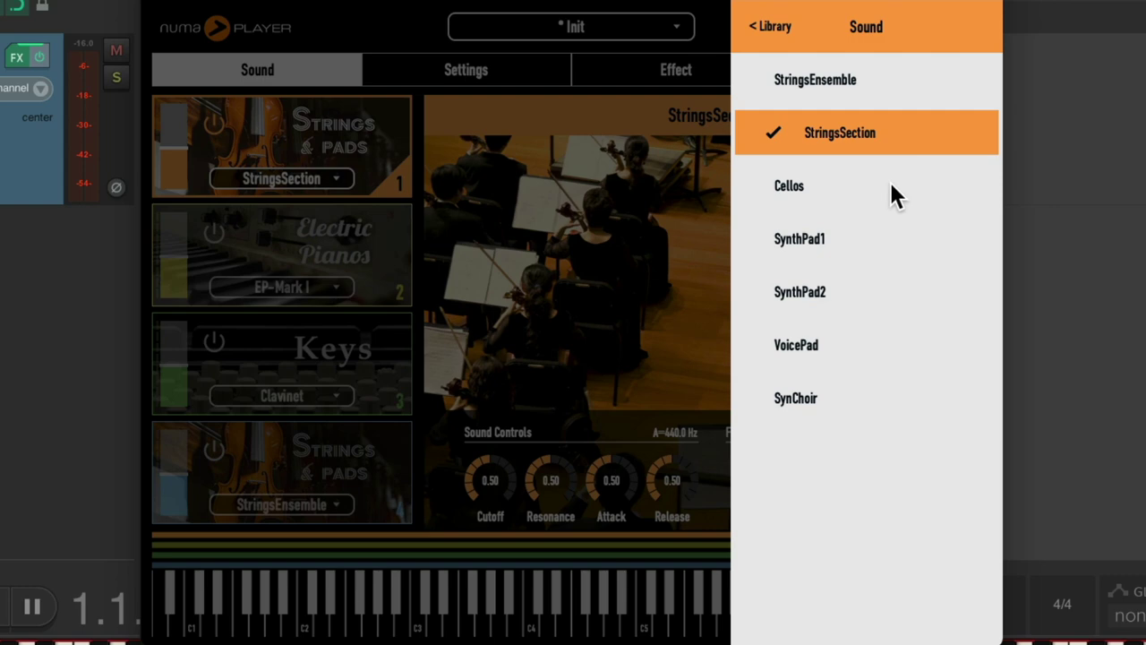
left_click(890, 185)
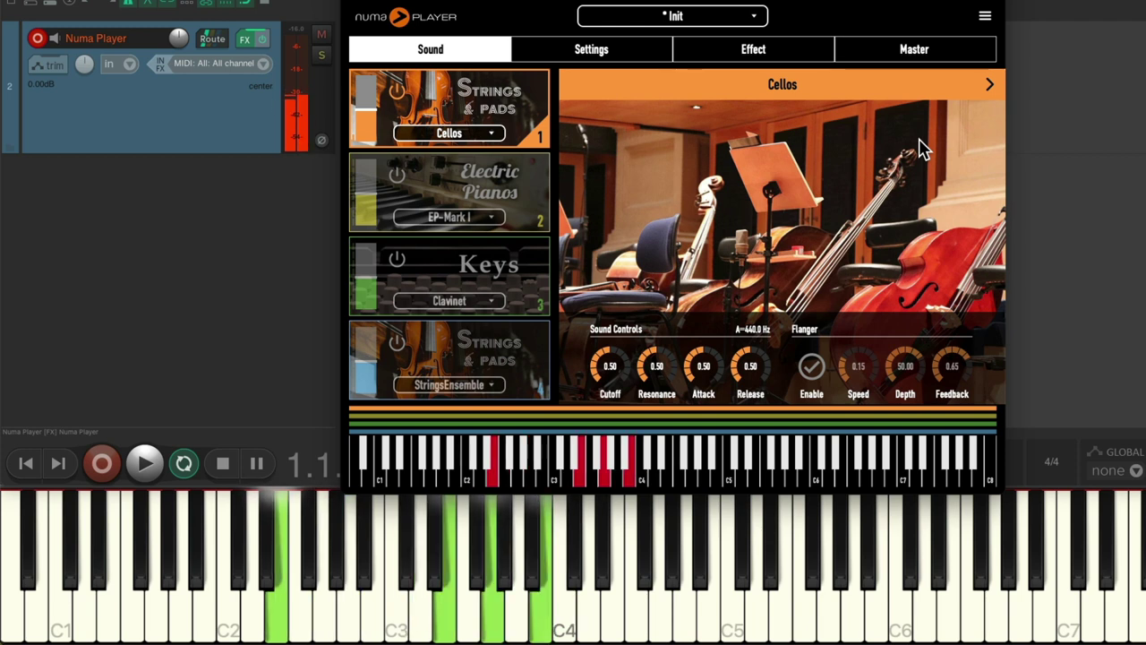
left_click(924, 149)
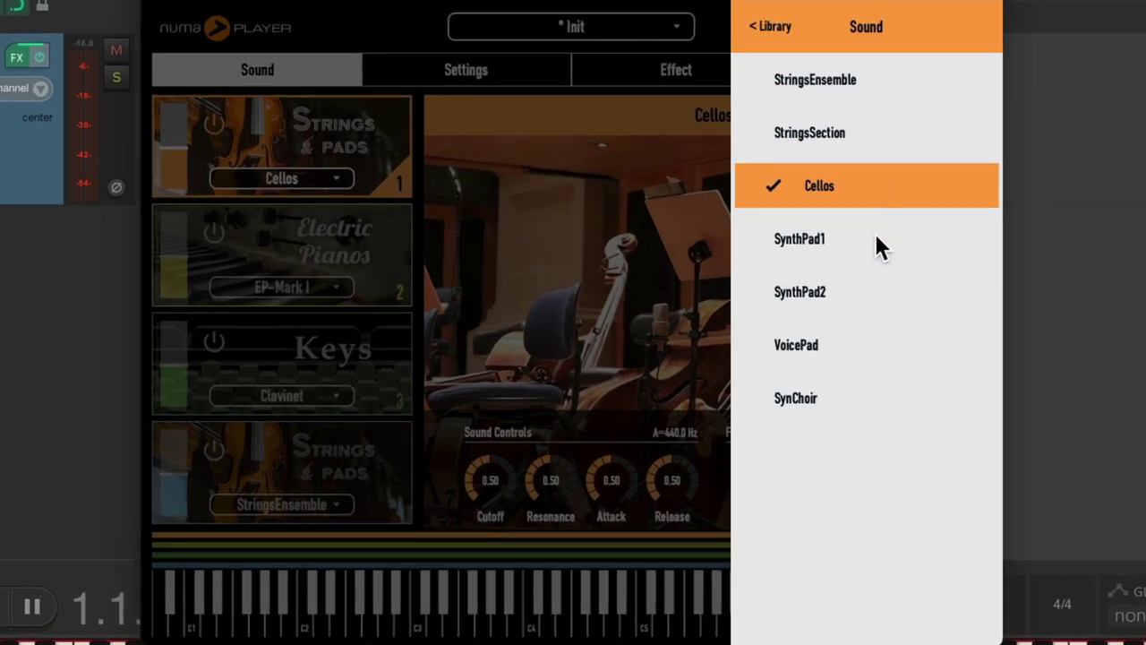
Try SynthPad1, SynthPad2 and VoicePad on layer 1, finishing with the SynChoir pad
left_click(879, 248)
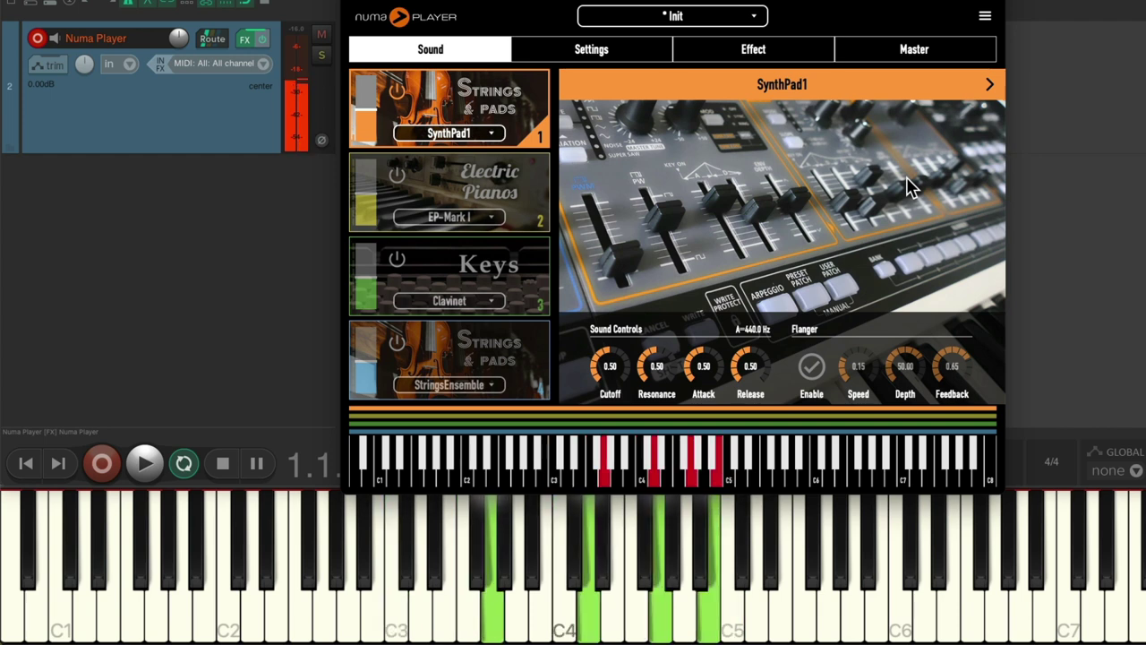
left_click(909, 187)
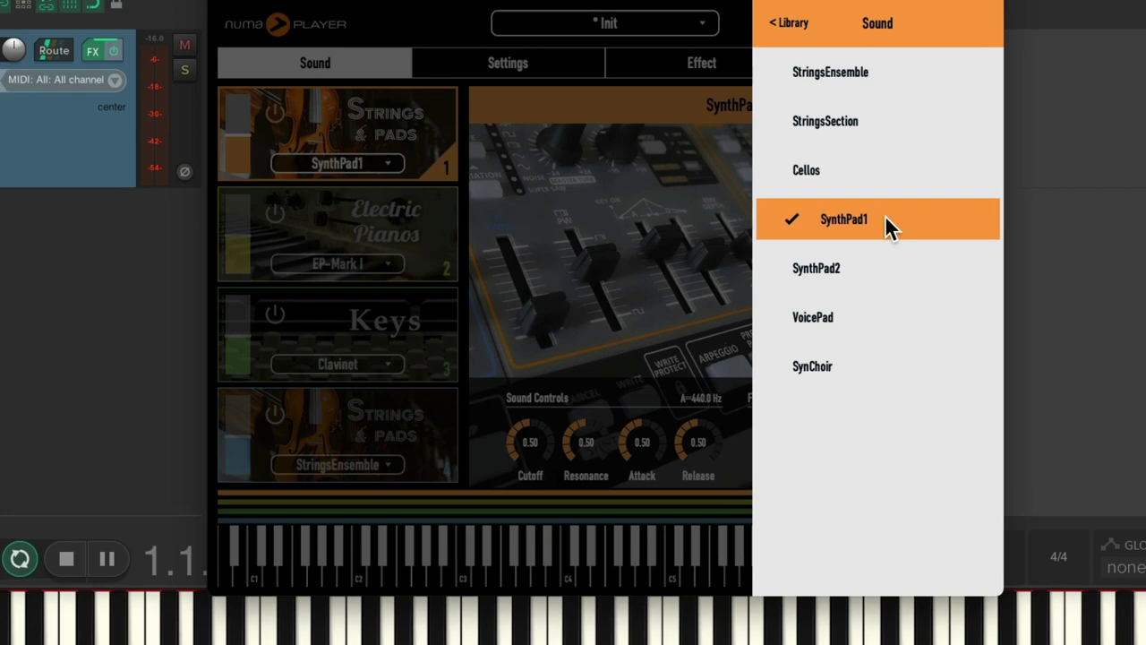
left_click(863, 289)
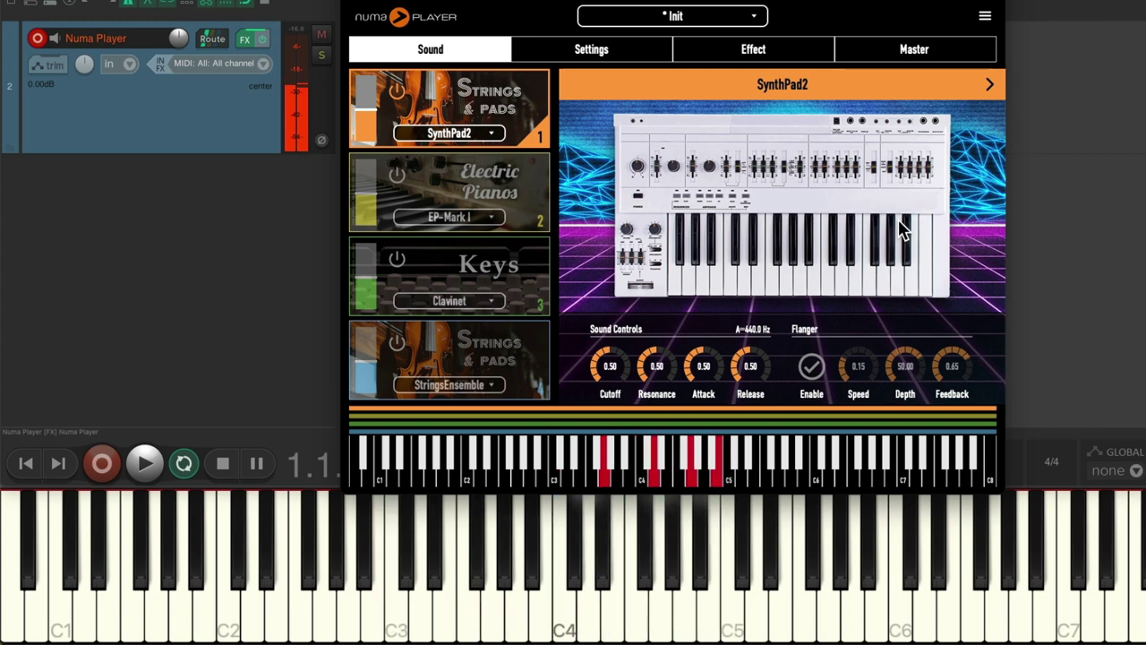
left_click(902, 231)
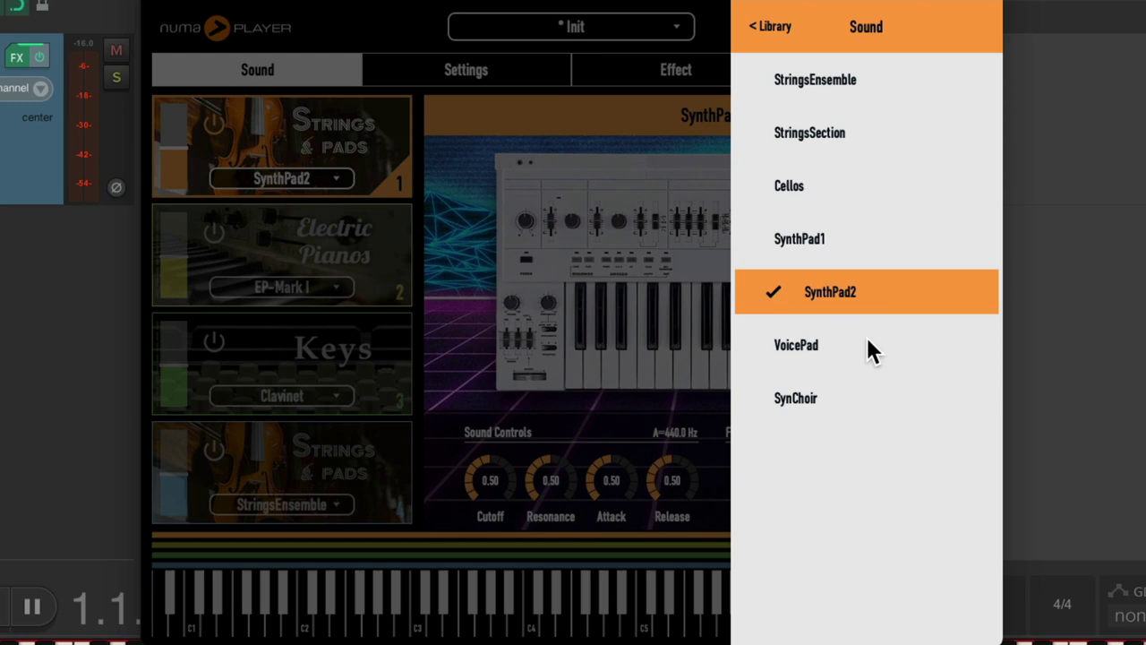
left_click(869, 351)
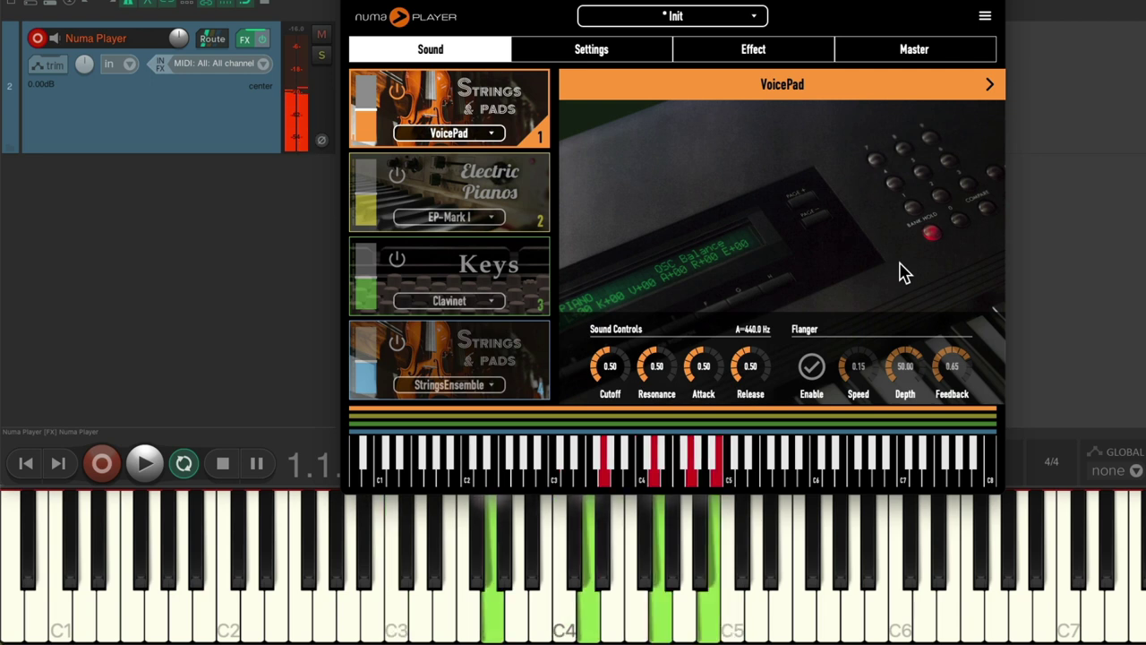
left_click(905, 273)
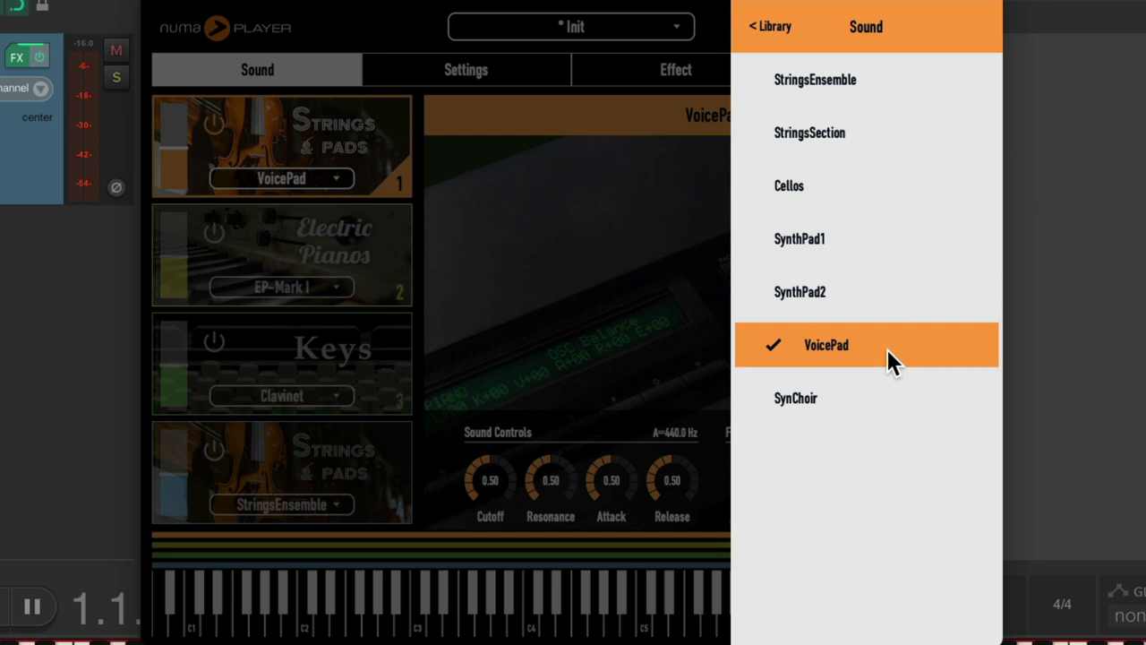
left_click(867, 395)
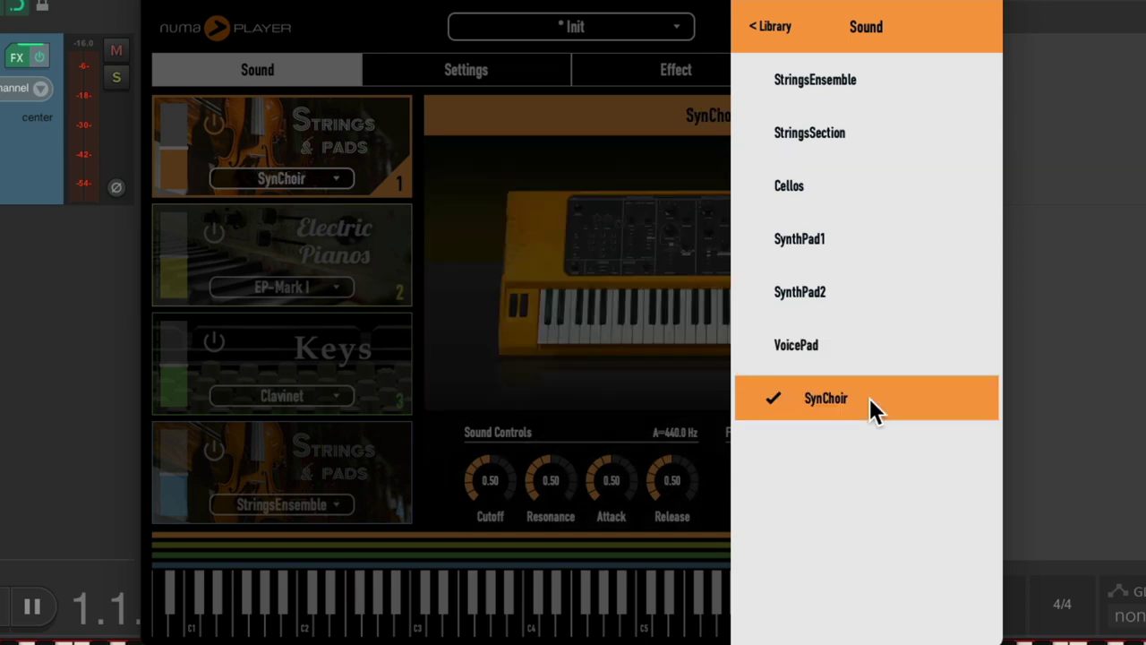
left_click(870, 398)
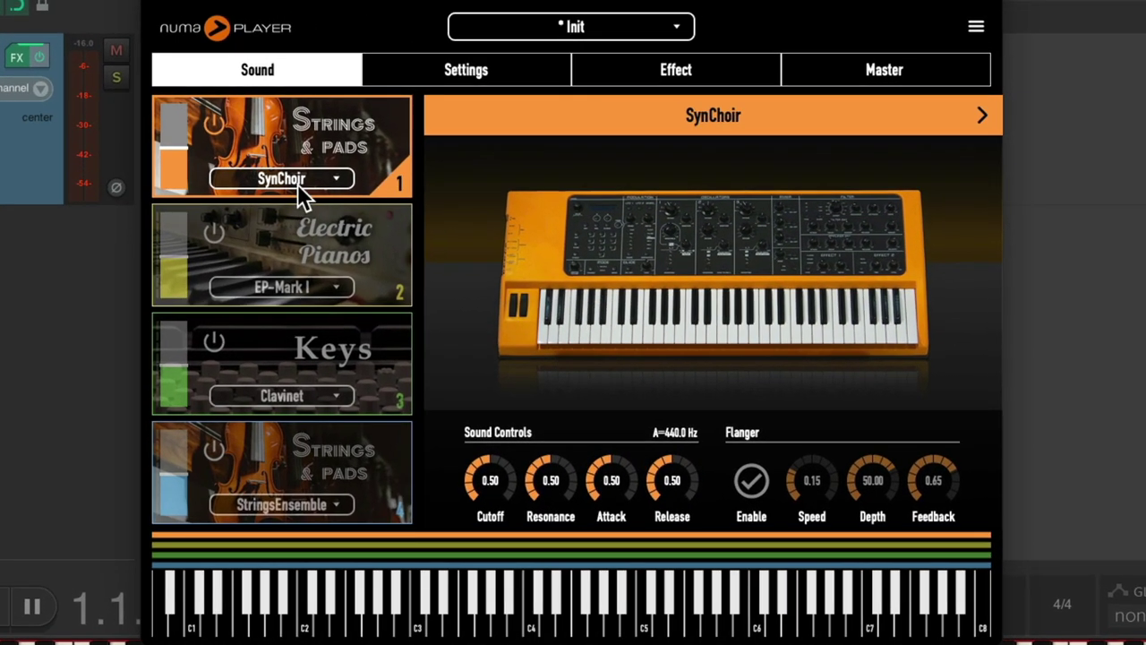
Load the Acoustic Pianos Model D 1983 sound onto layer 1
left_click(464, 135)
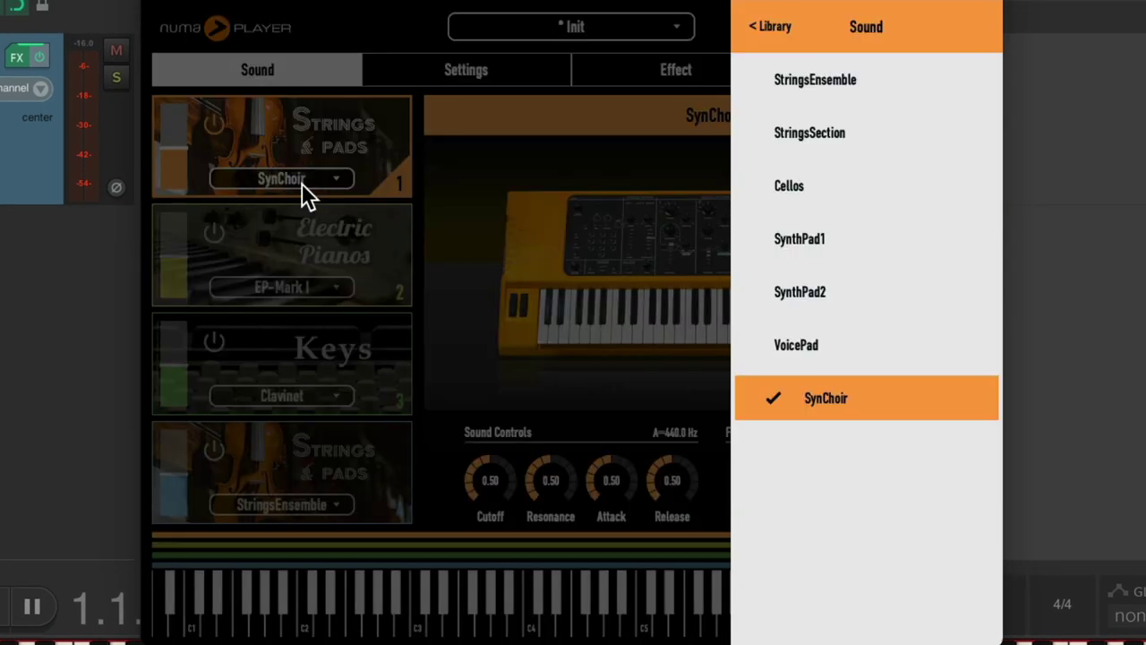
left_click(767, 25)
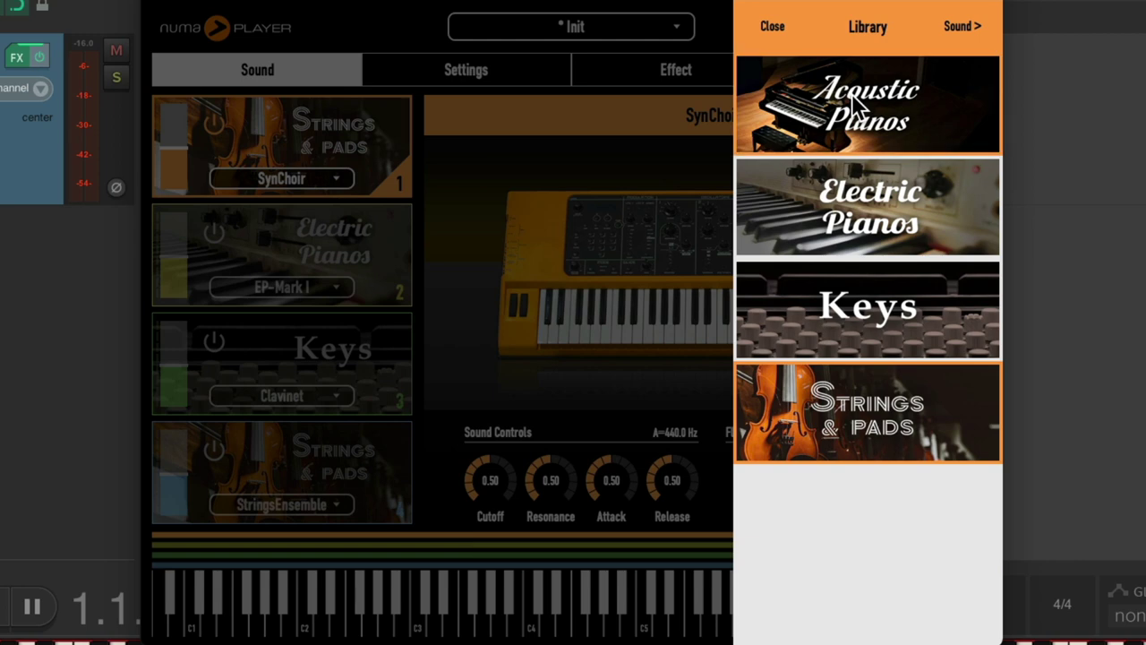
left_click(851, 93)
left_click(770, 25)
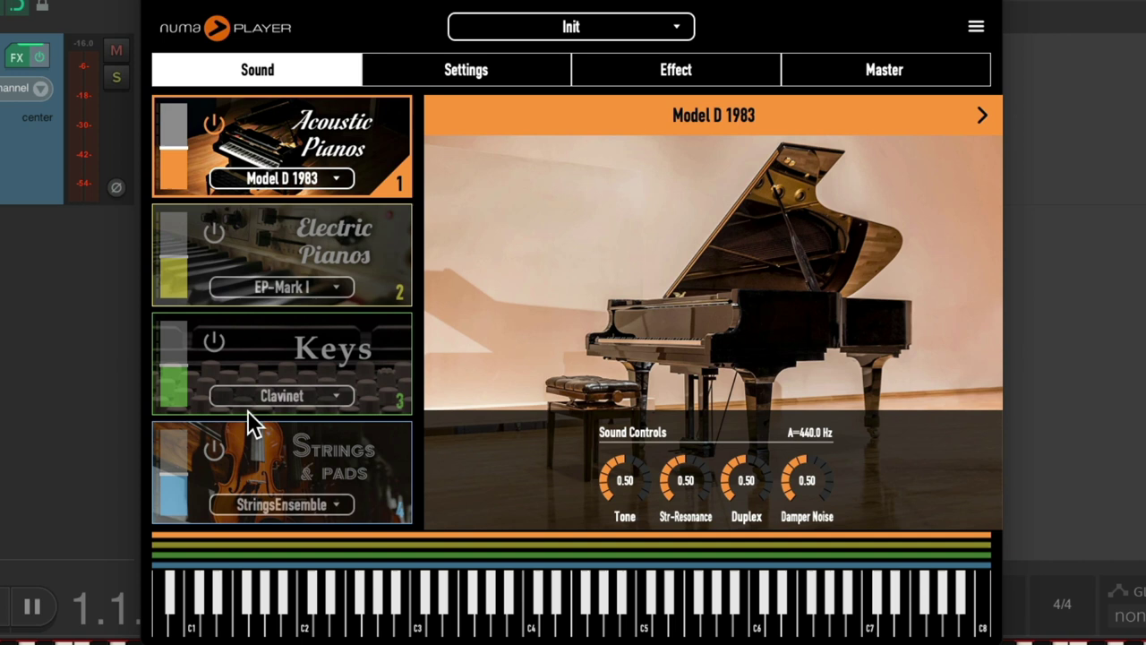
Enable layer 4, lower its volume slightly, set it to The Upright, then switch it off
left_click(214, 453)
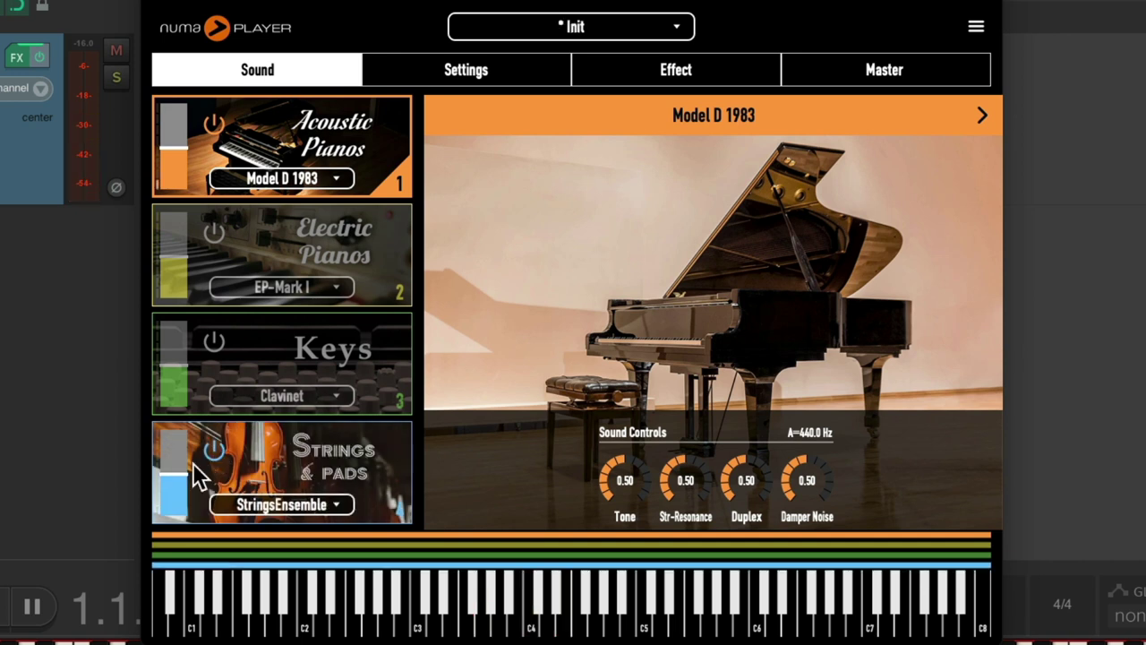
left_click_drag(176, 475, 175, 487)
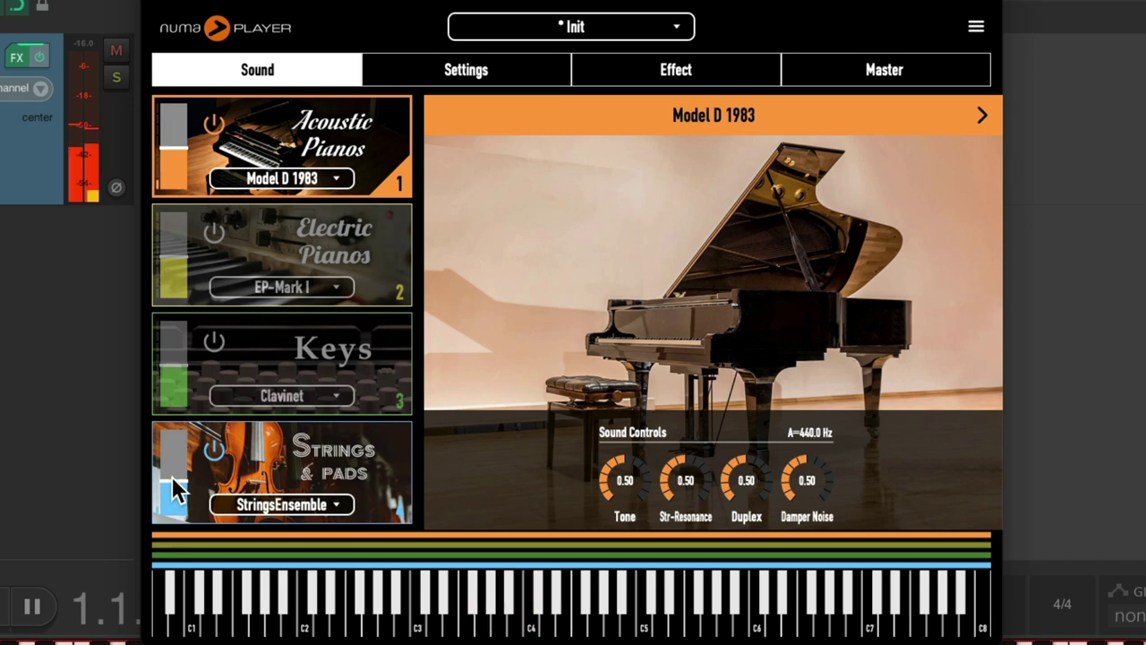
left_click(290, 501)
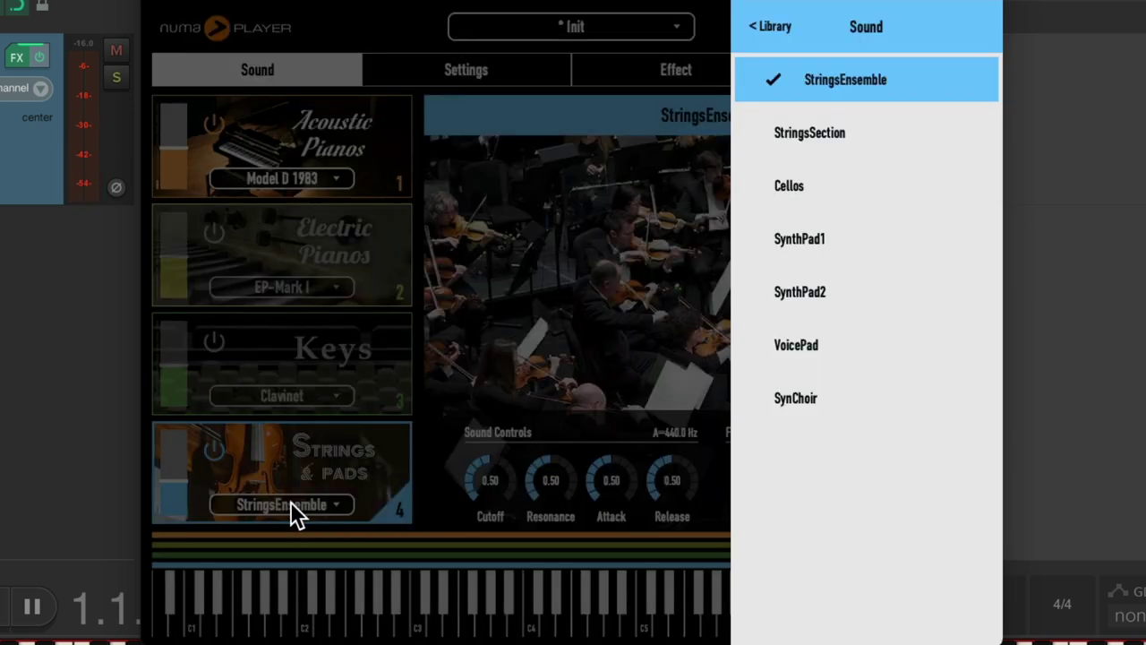
left_click(780, 29)
left_click(884, 96)
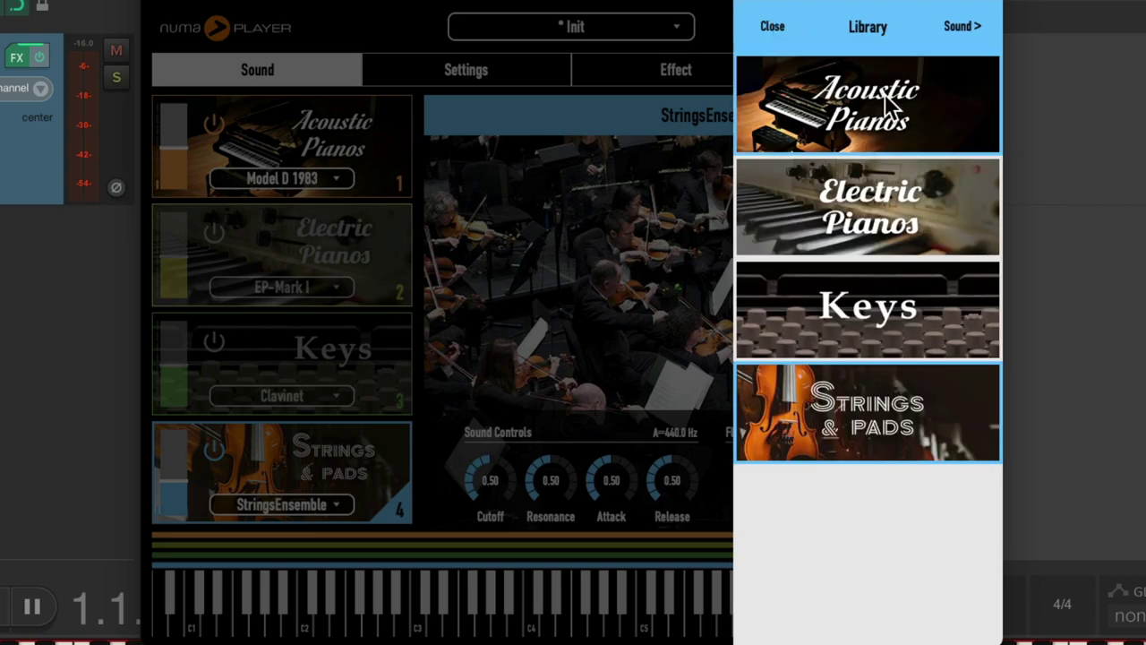
left_click(857, 186)
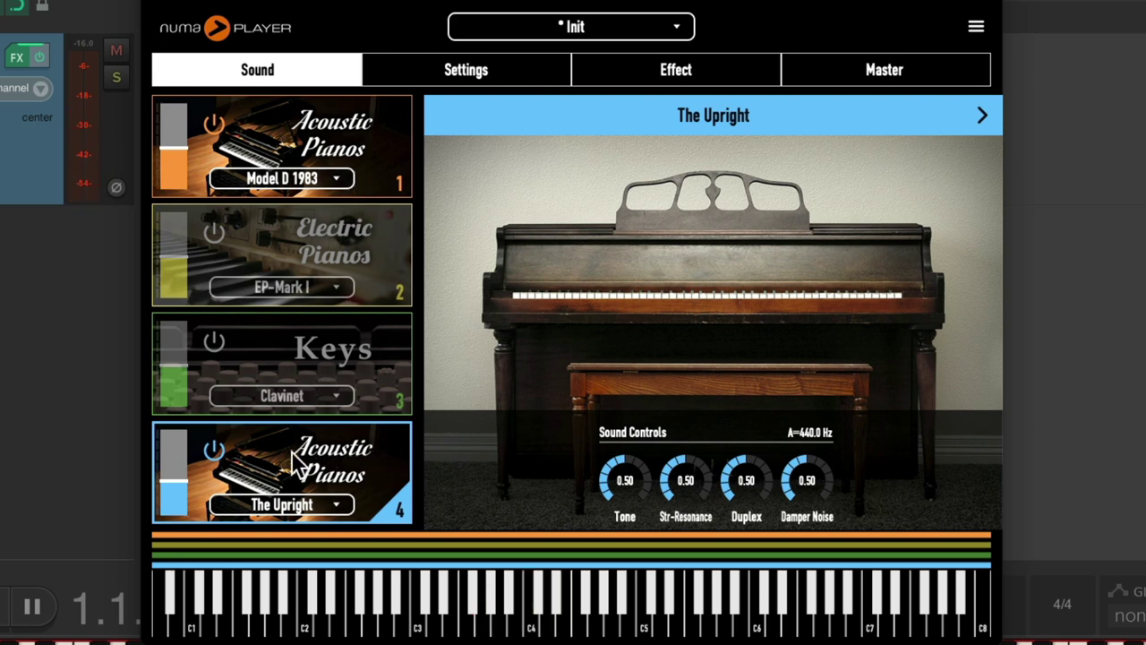
left_click(215, 455)
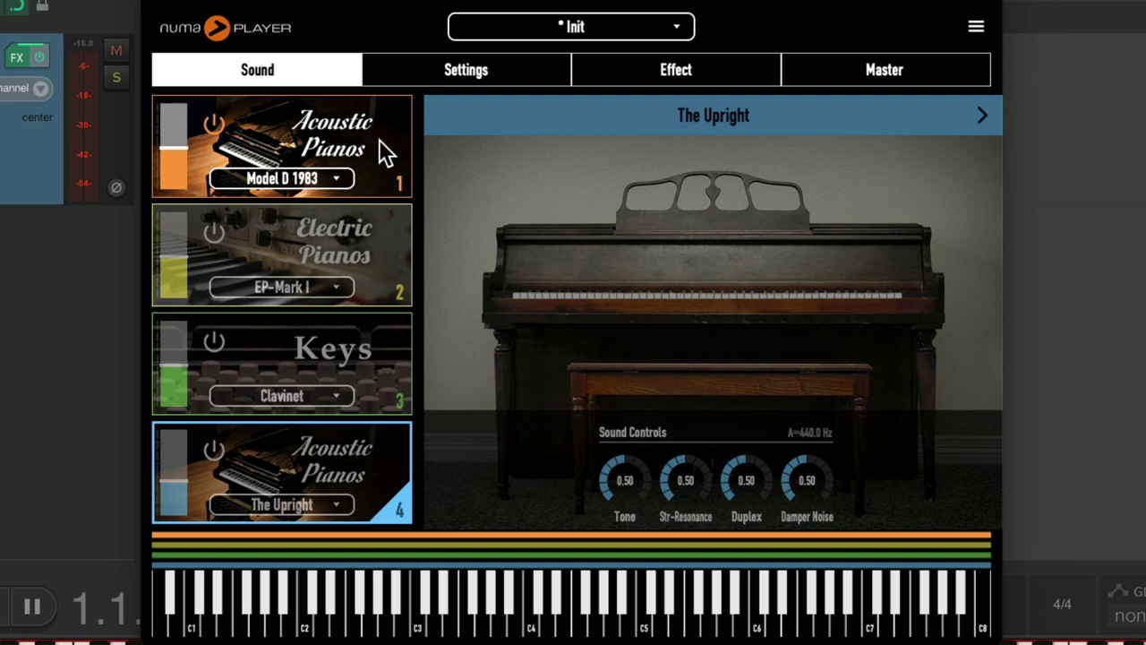
Show the Settings page with each layer's MIDI, A-0 to C-8 key range and velocity settings
left_click(501, 68)
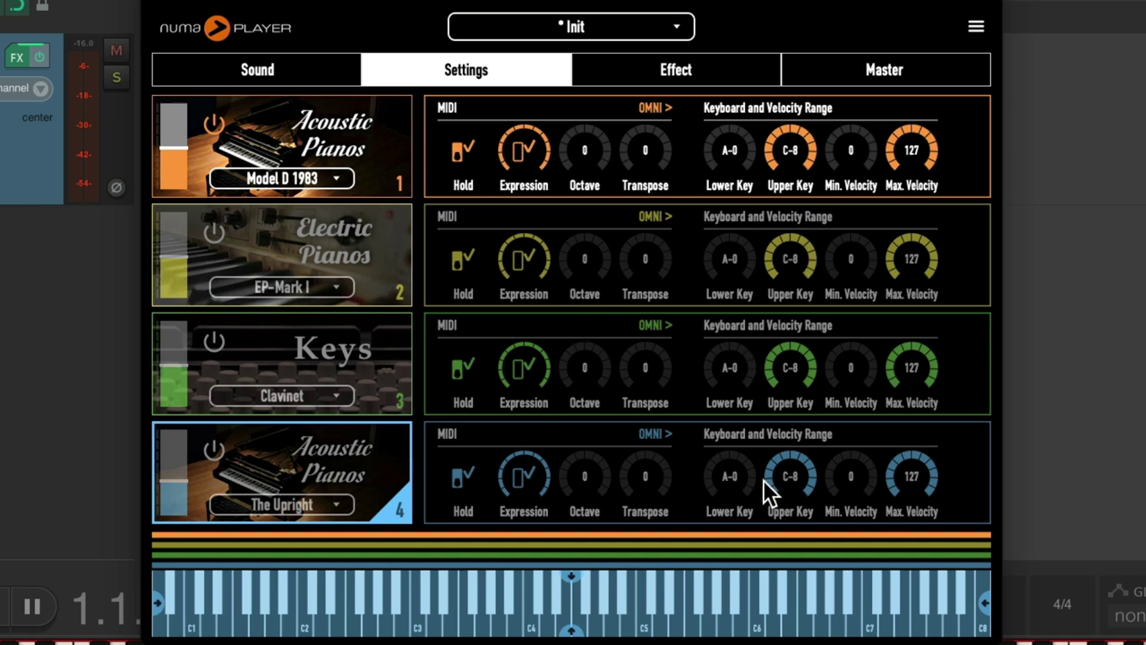
On the Effect page, add and enable a Phaser on layer 1
left_click(711, 78)
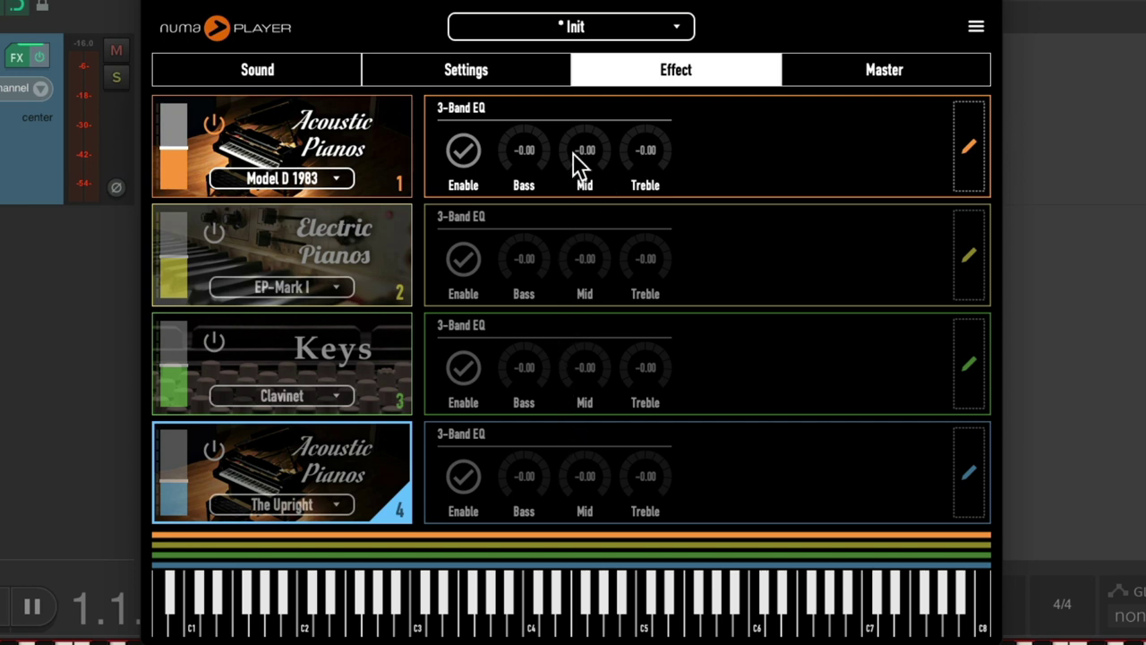
left_click(969, 150)
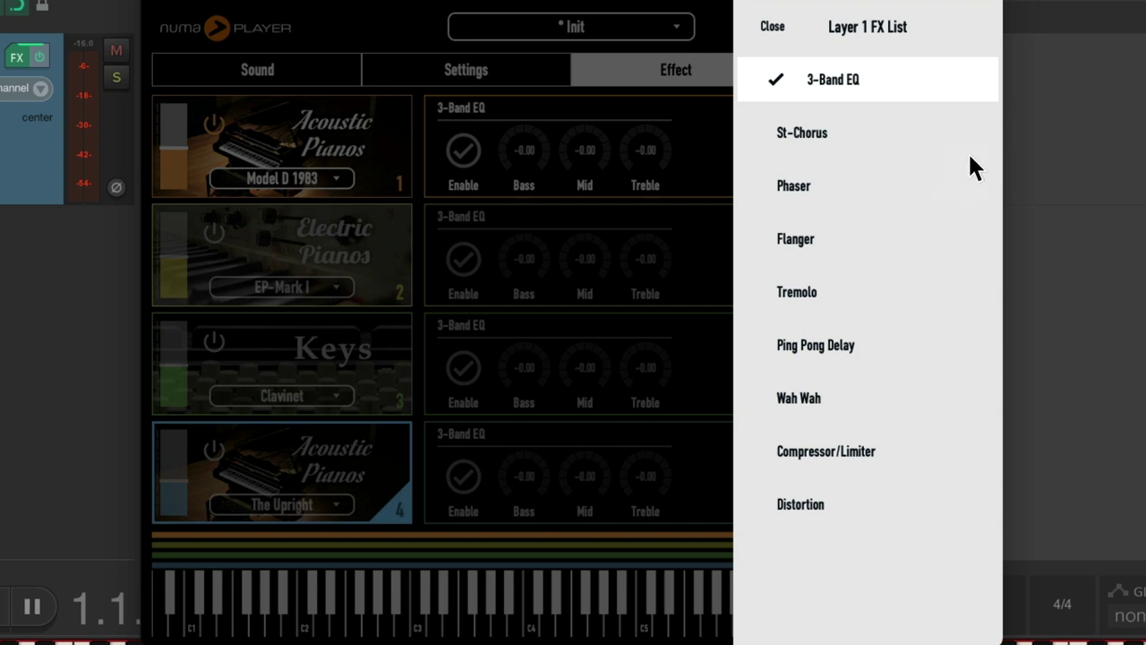
left_click(893, 195)
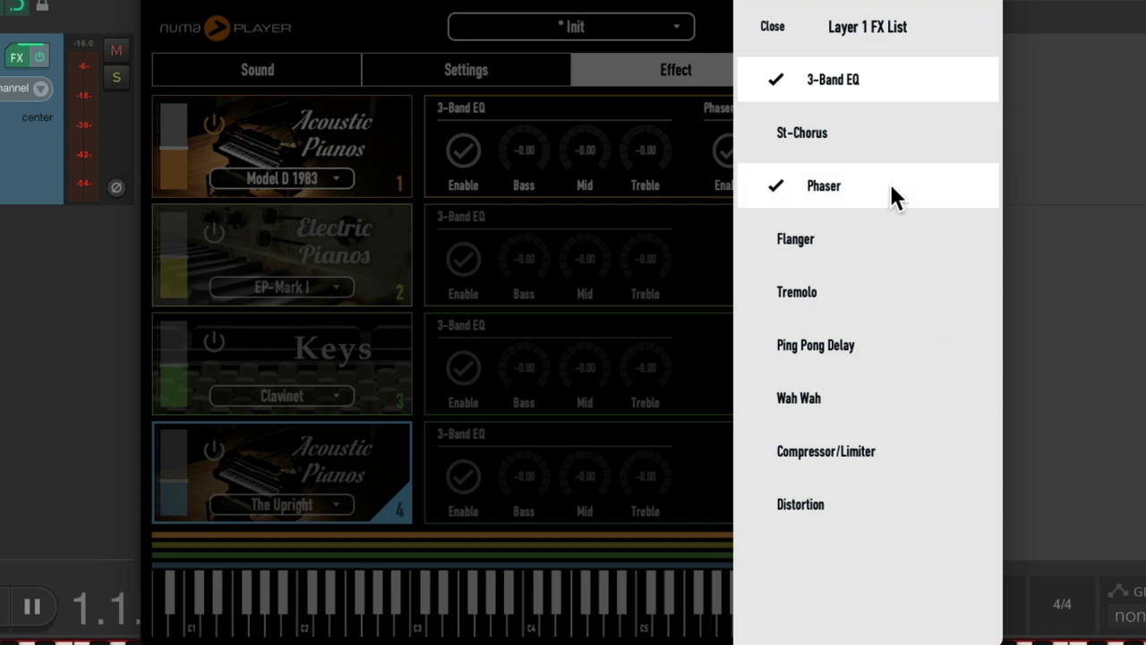
left_click(773, 31)
left_click(731, 152)
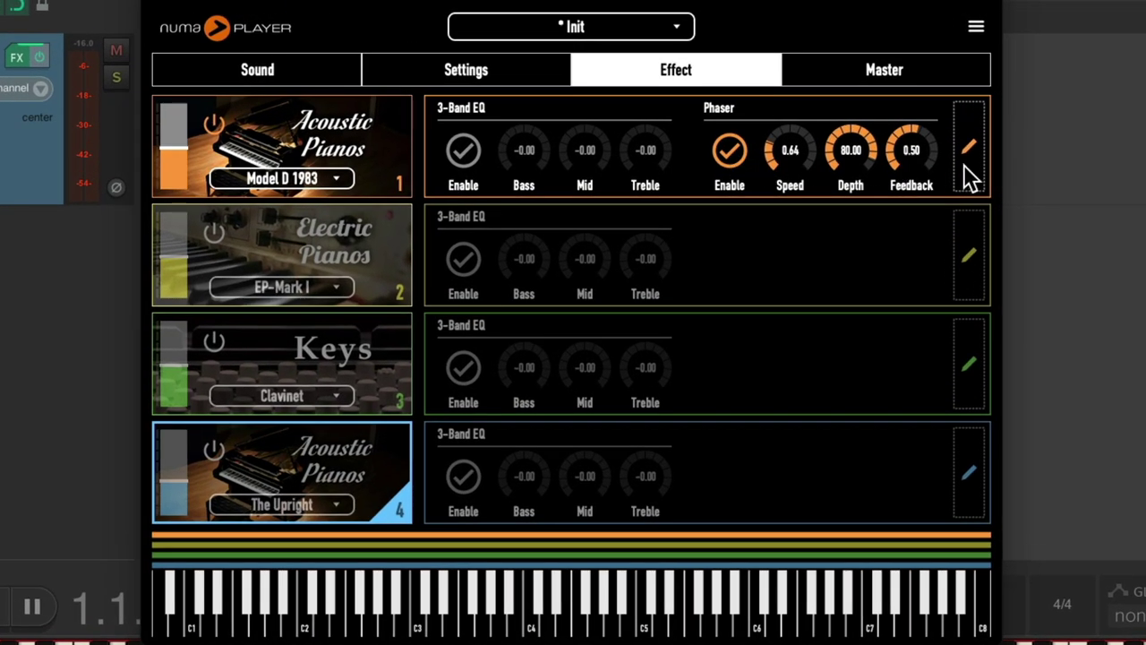
Replace layer 1's Phaser with a Flanger, then disable and remove it, leaving only the 3-Band EQ
left_click(965, 164)
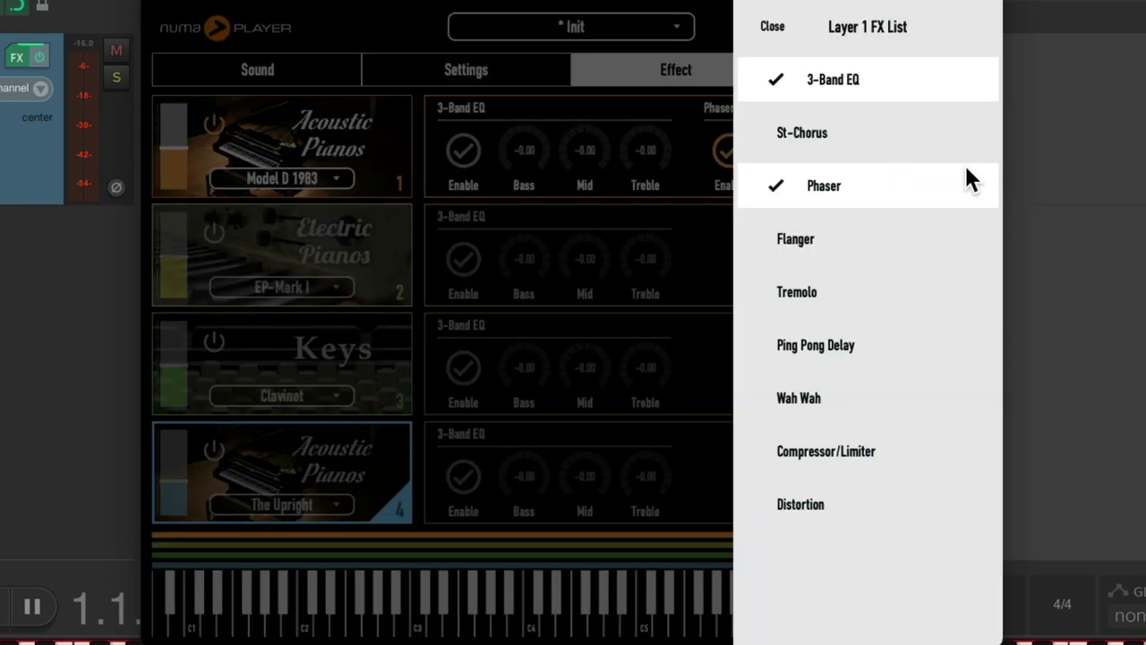
left_click(781, 186)
left_click(761, 238)
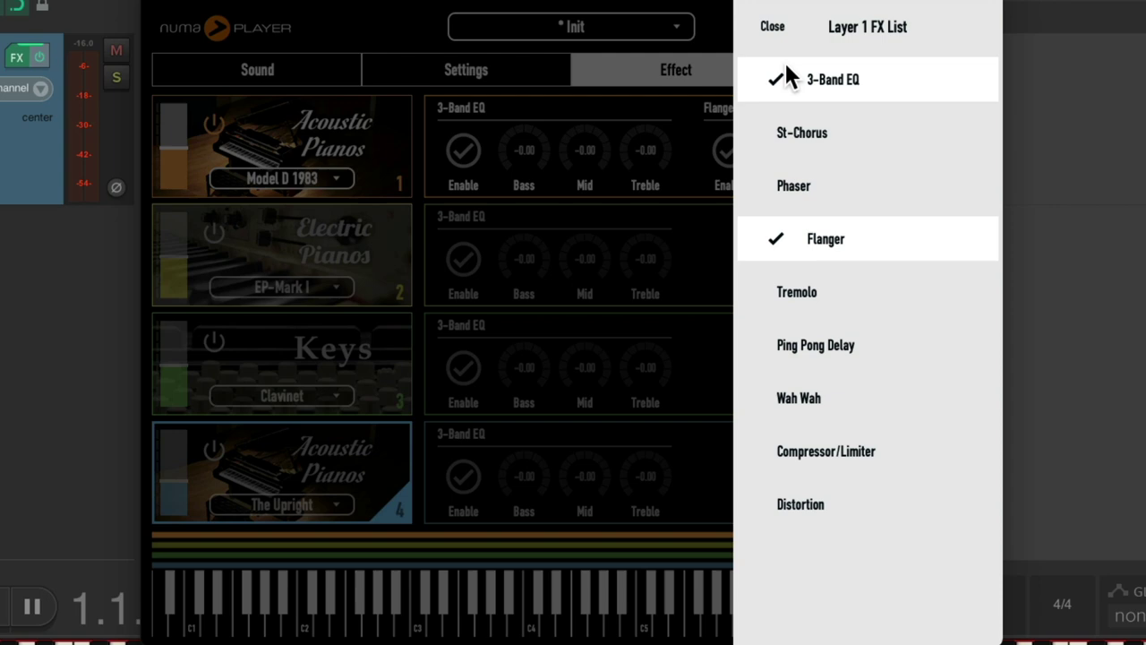
left_click(772, 27)
left_click(730, 148)
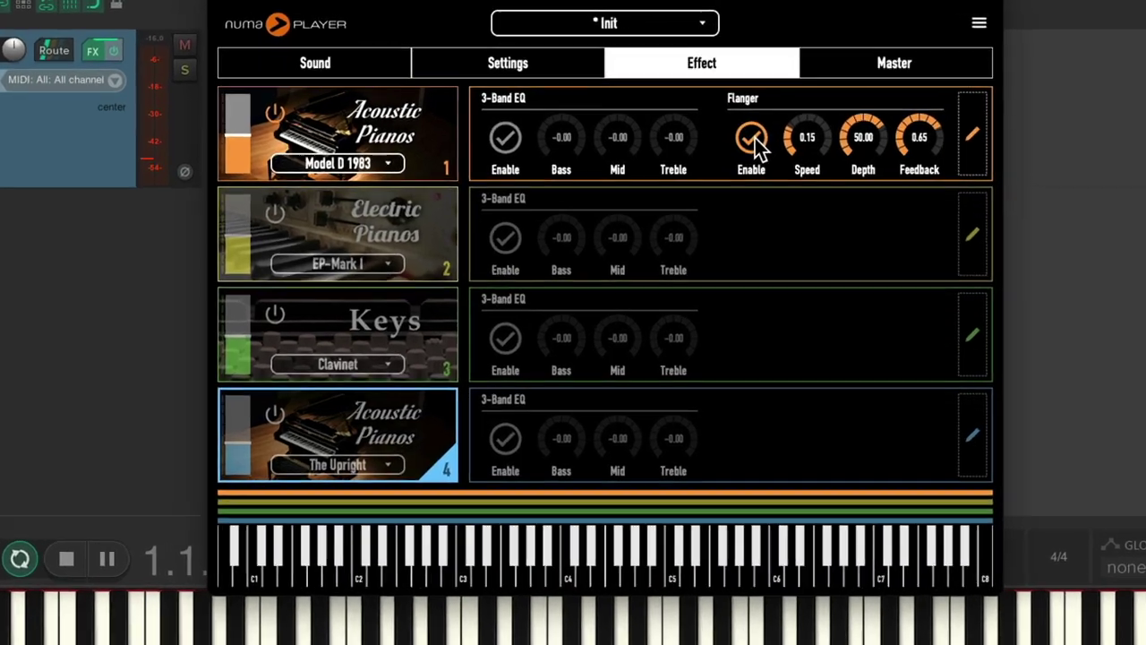
left_click(794, 112)
left_click(965, 172)
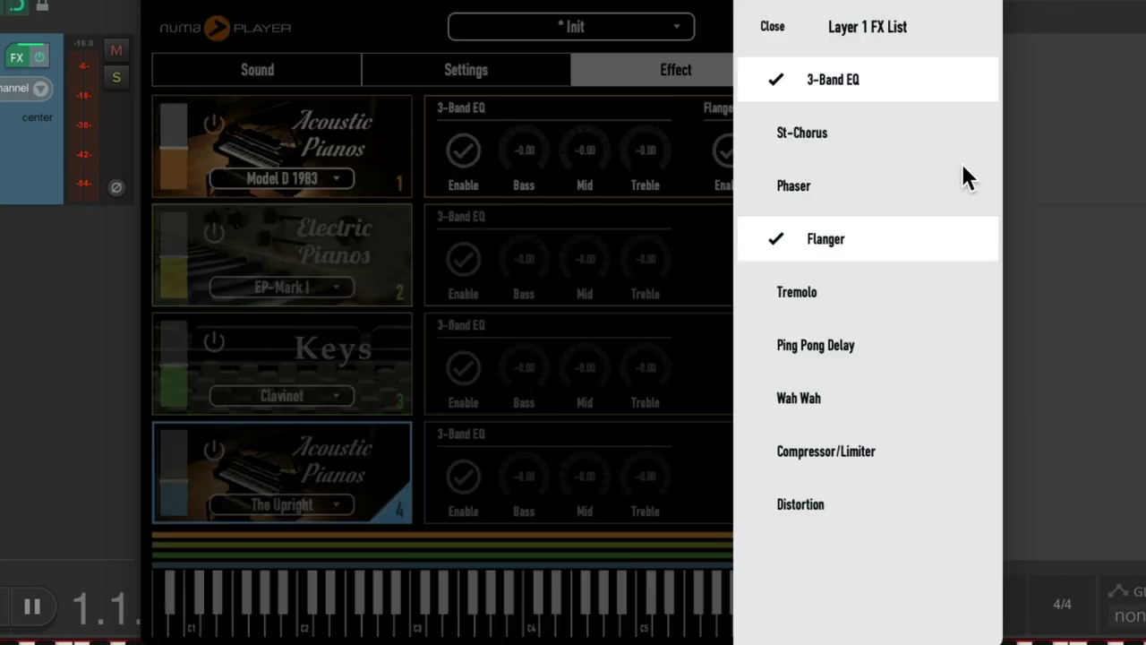
left_click(778, 238)
left_click(769, 28)
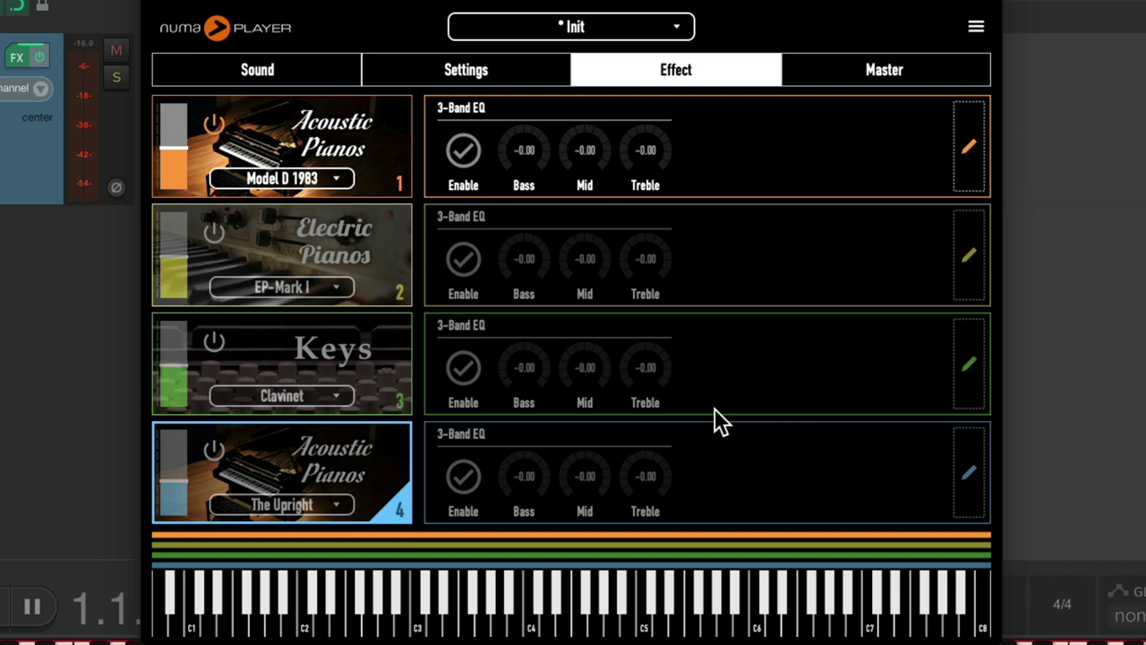
Try the master delay with Zone 1 send at 0.68, then bypass it
left_click(843, 75)
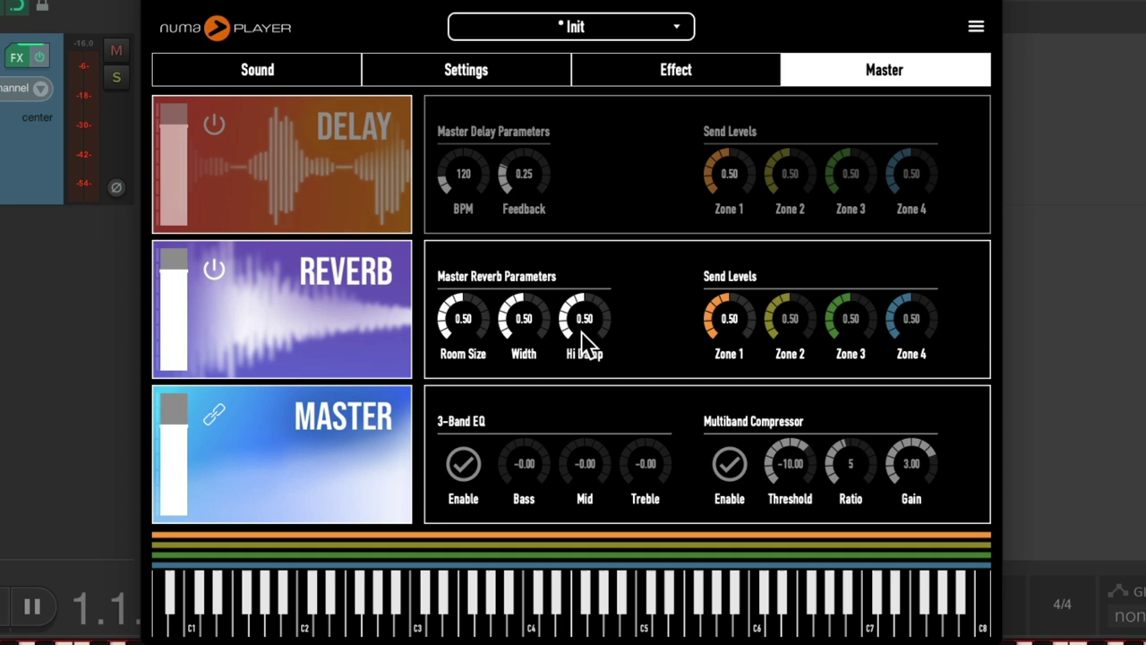
left_click(211, 126)
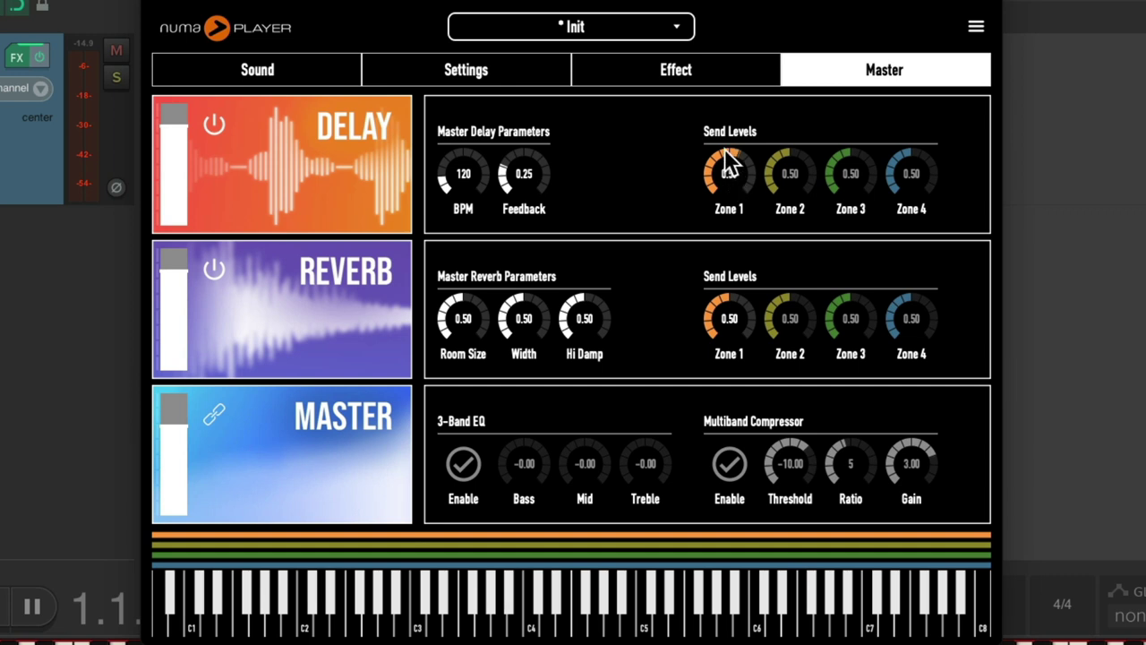
left_click_drag(724, 152, 726, 140)
left_click(216, 125)
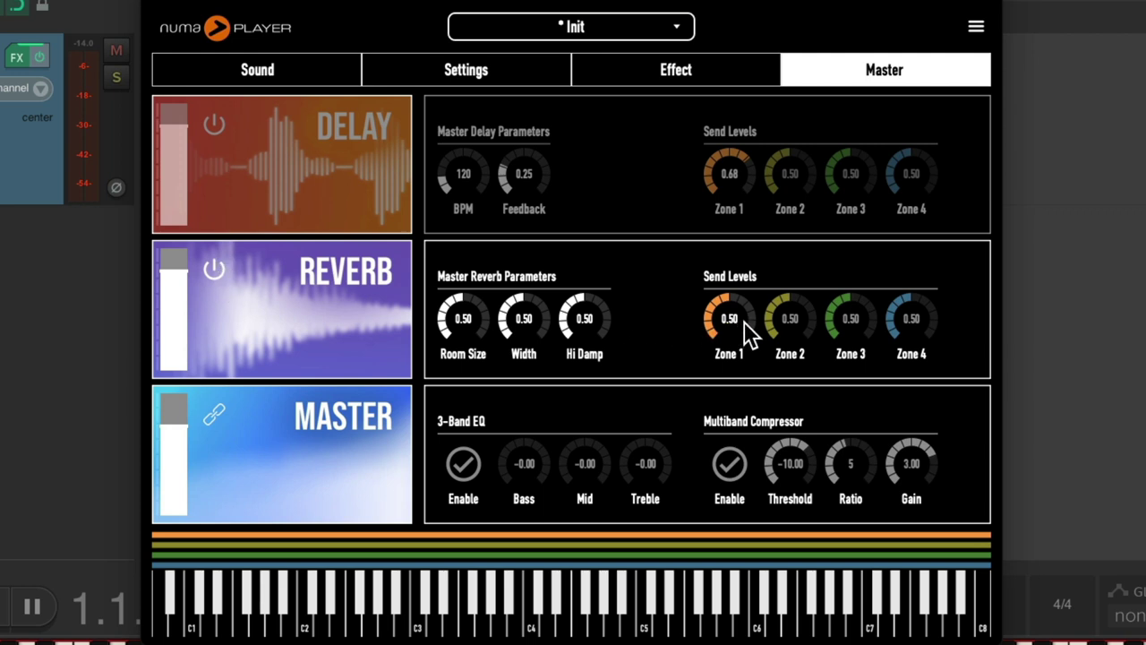
Raise the reverb Zone 1 send to 0.88 and set Room Size and Width to 1.00
left_click_drag(729, 323, 711, 235)
left_click_drag(488, 309, 473, 225)
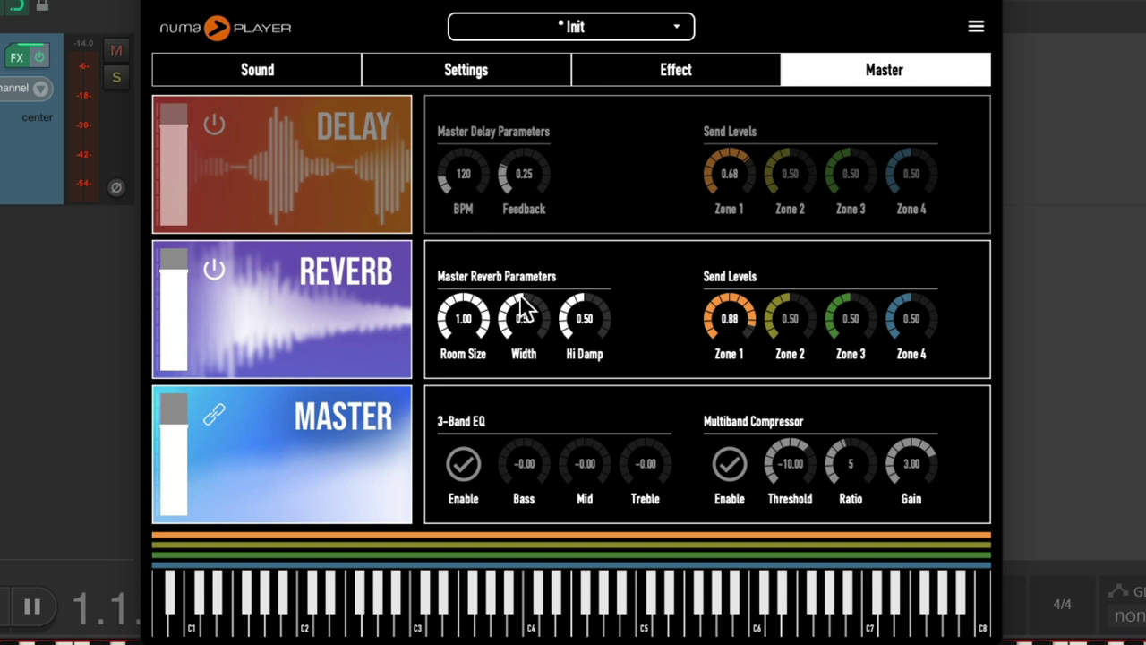
left_click_drag(520, 313, 511, 151)
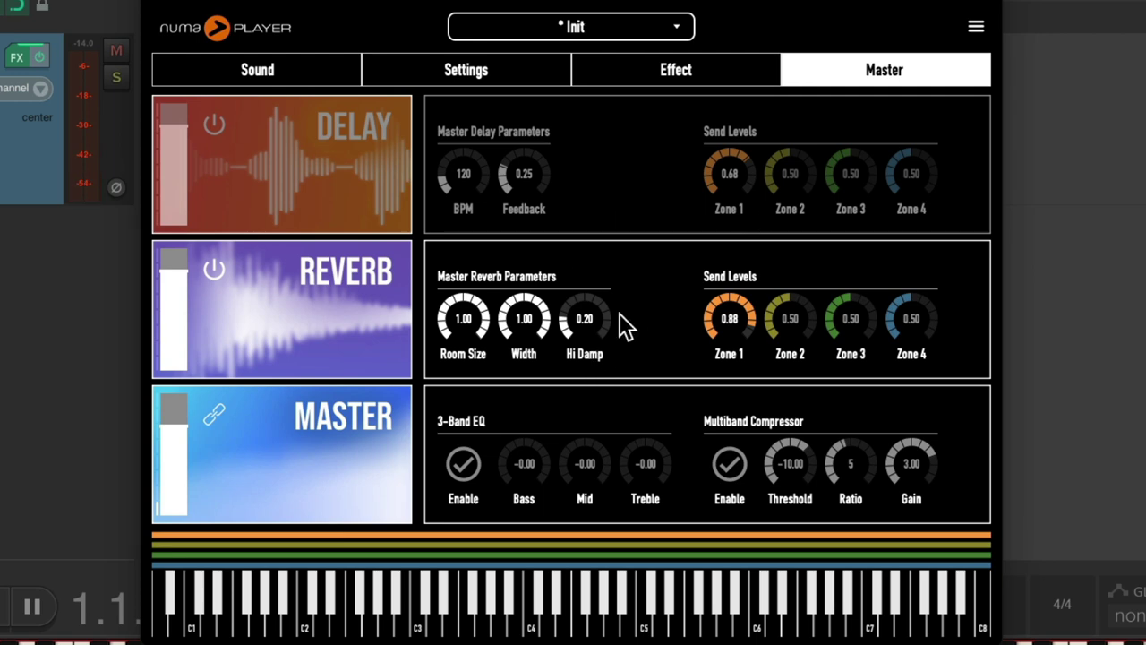
left_click(704, 75)
Load StringsEnsemble from Strings & Pads into layer 1 and lower its Cutoff
left_click(501, 75)
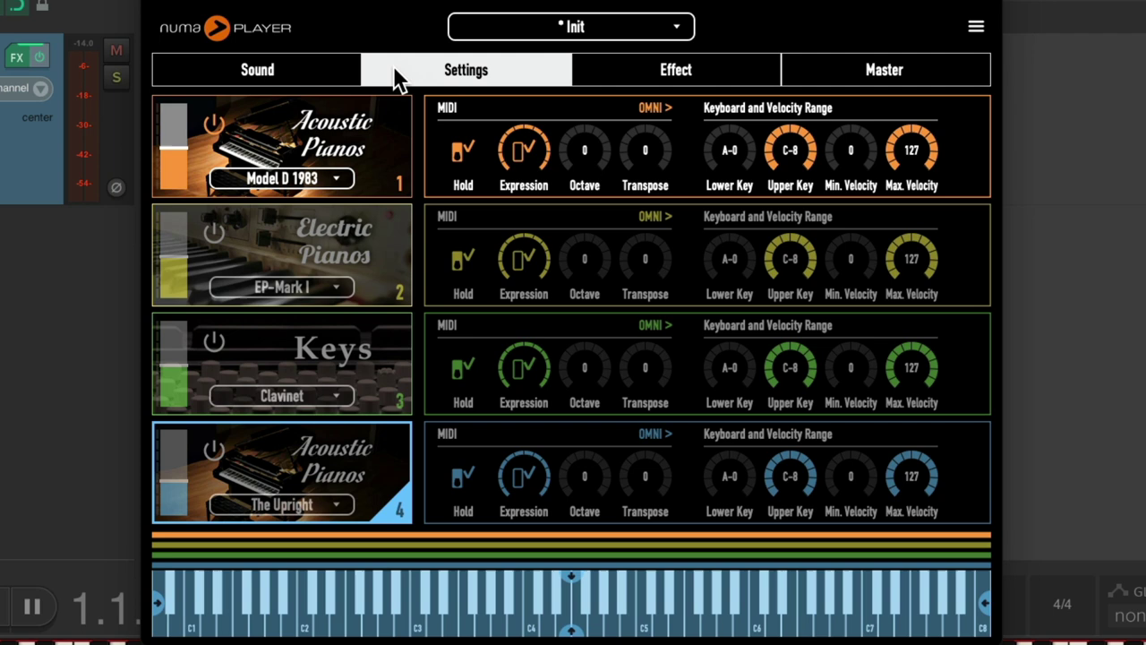
left_click(319, 69)
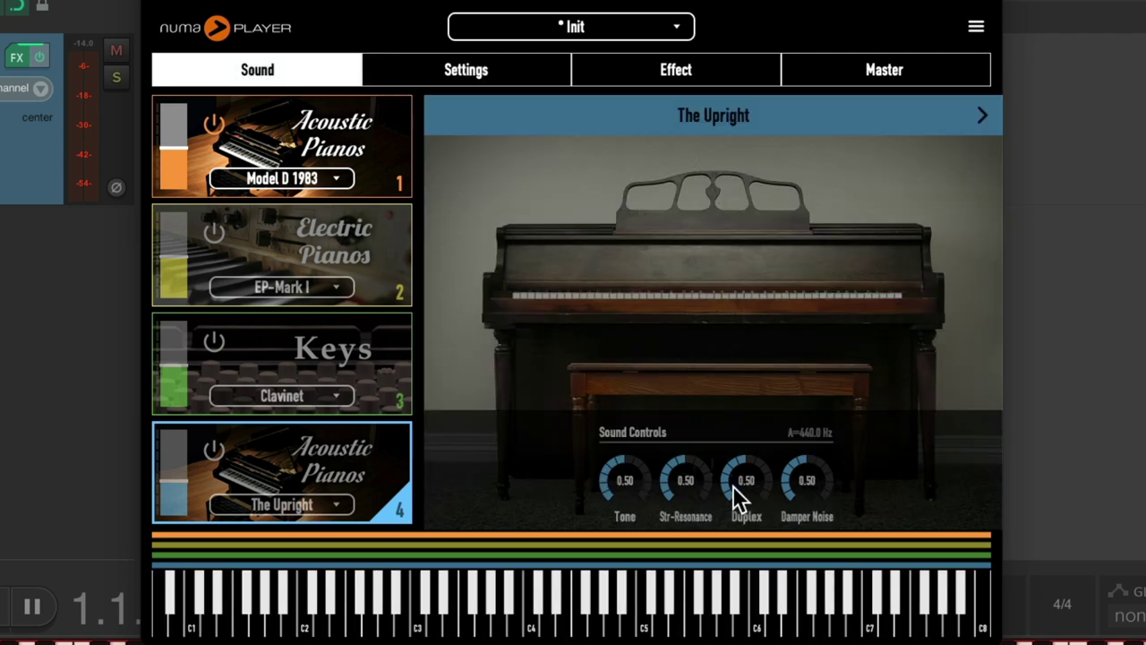
left_click(313, 180)
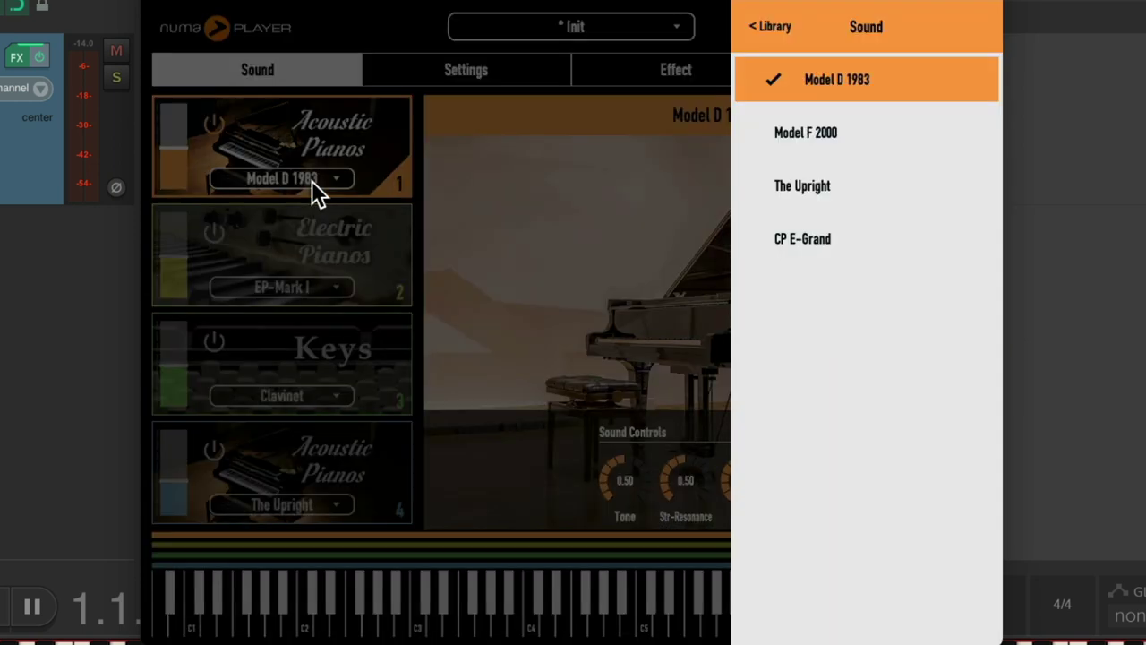
left_click(771, 29)
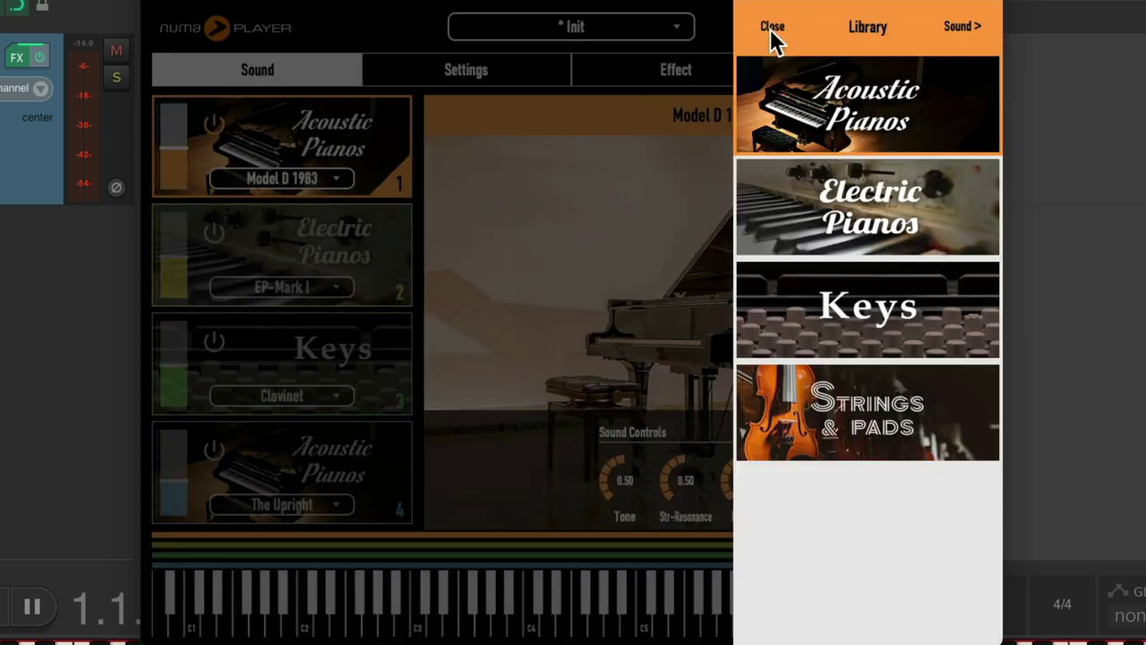
left_click(878, 416)
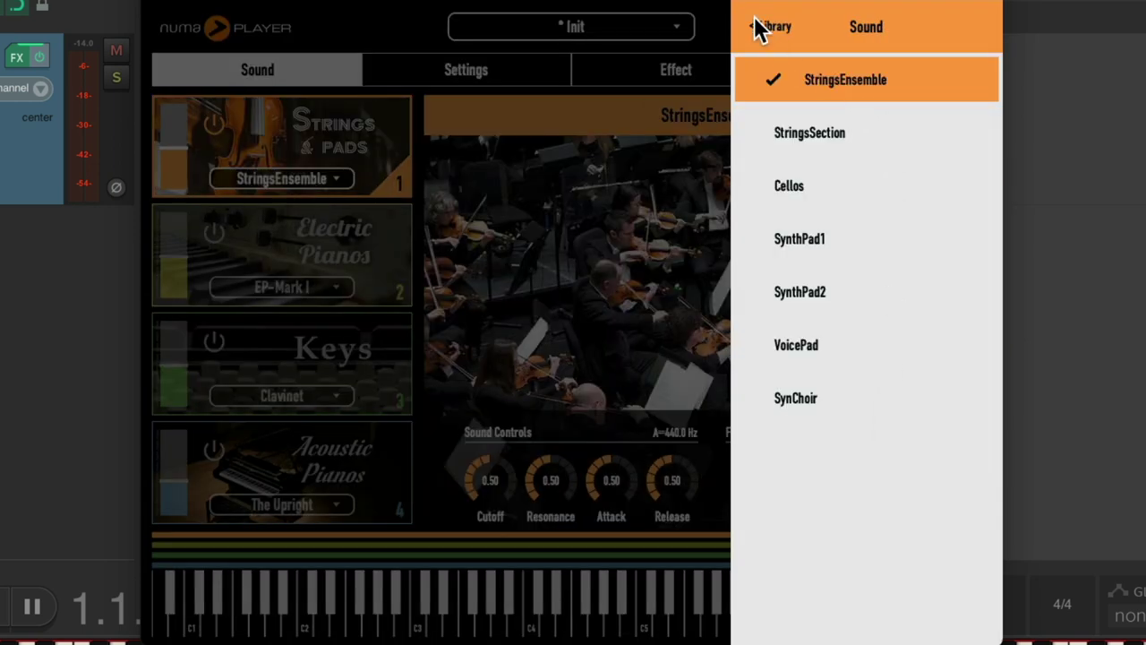
left_click(580, 453)
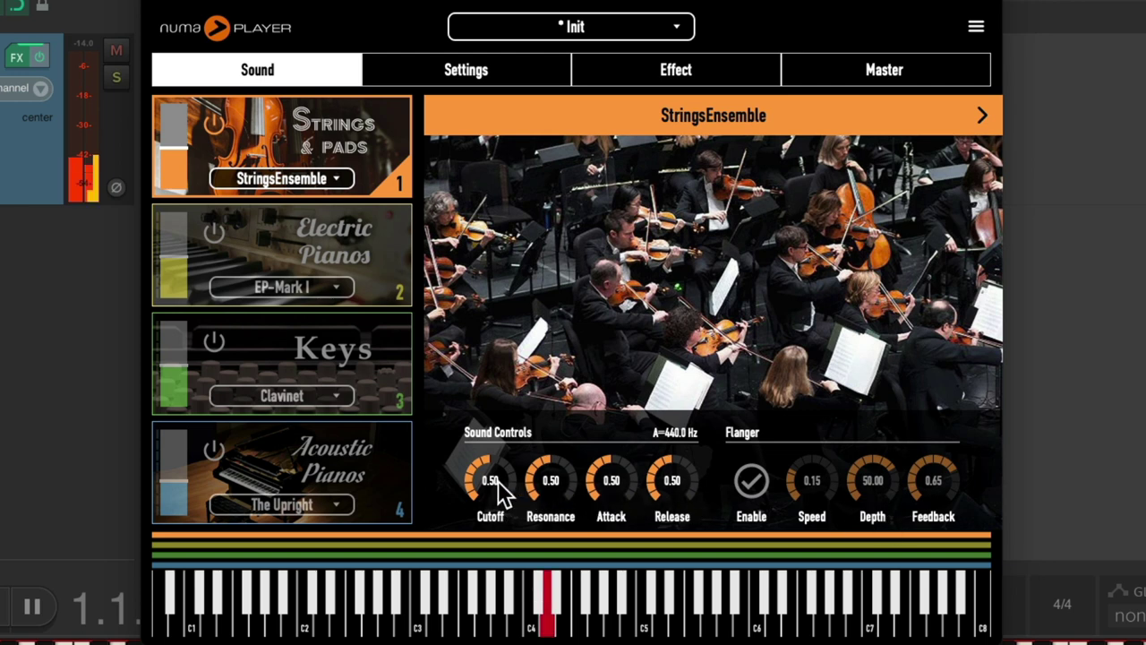
left_click_drag(498, 480, 545, 451)
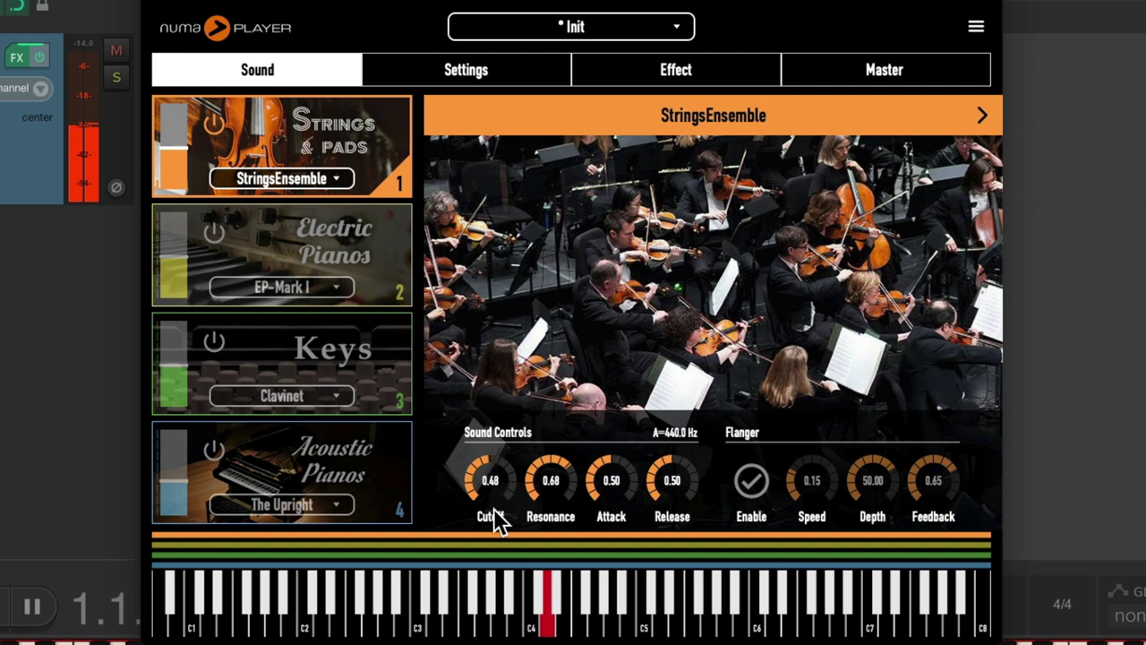
mouse_move(493, 508)
left_mouse_down()
mouse_move(504, 604)
mouse_move(492, 492)
left_mouse_up()
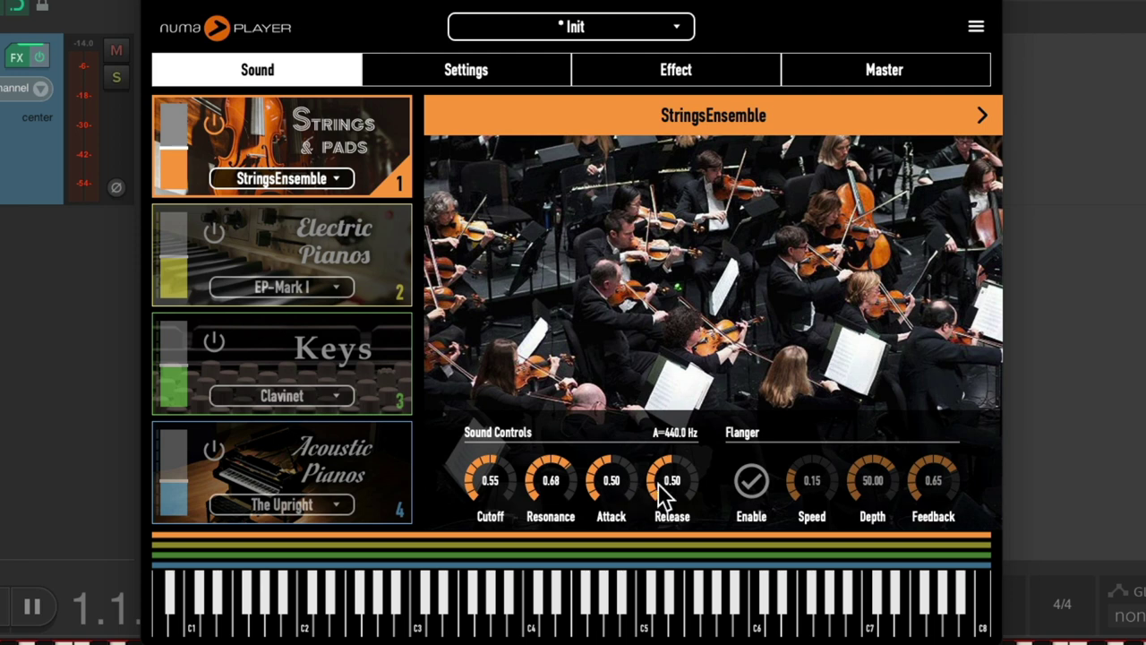
Review the EP-Mark I and Clavinet layers and the MIDI and effects pages
left_click(352, 249)
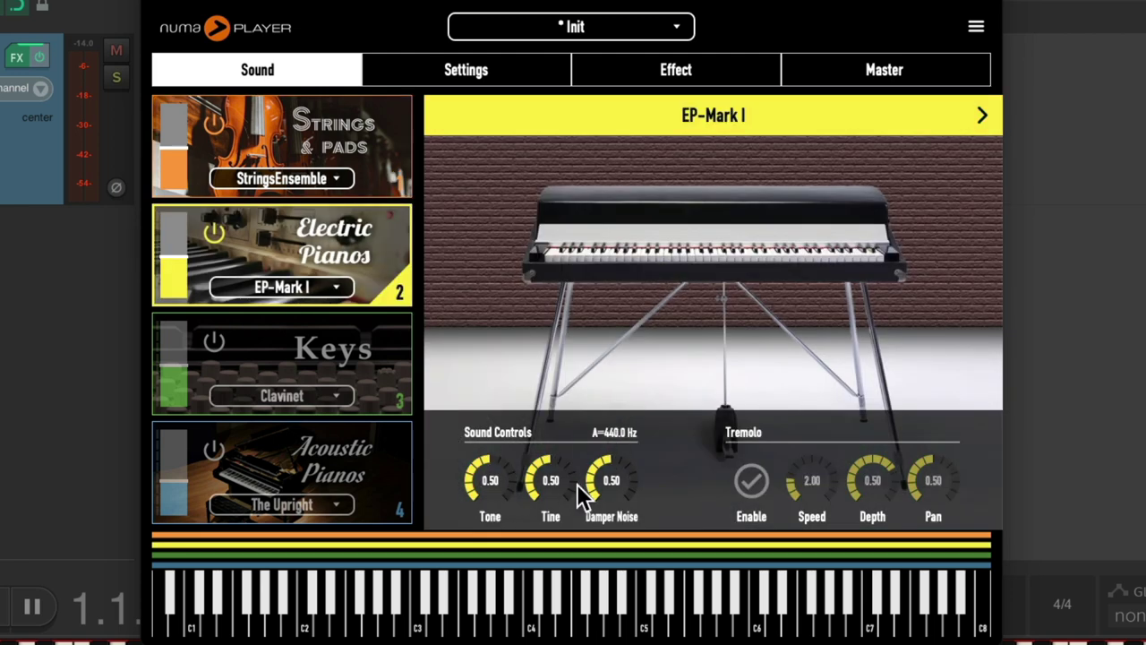
left_click(322, 353)
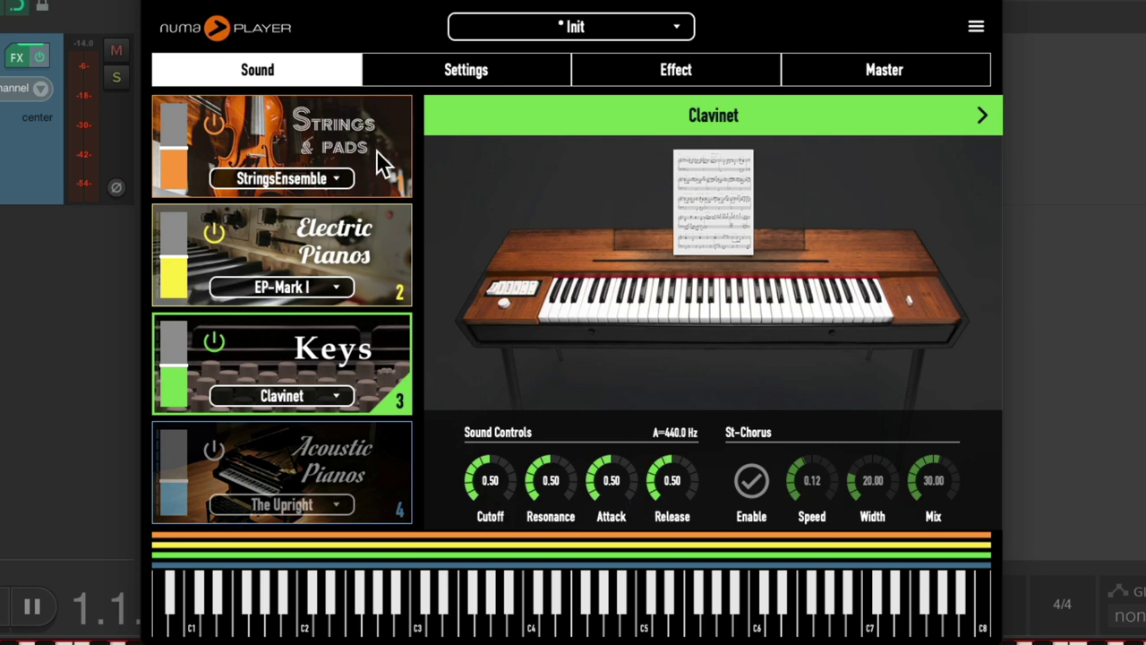
left_click(498, 79)
left_click(635, 81)
left_click(823, 77)
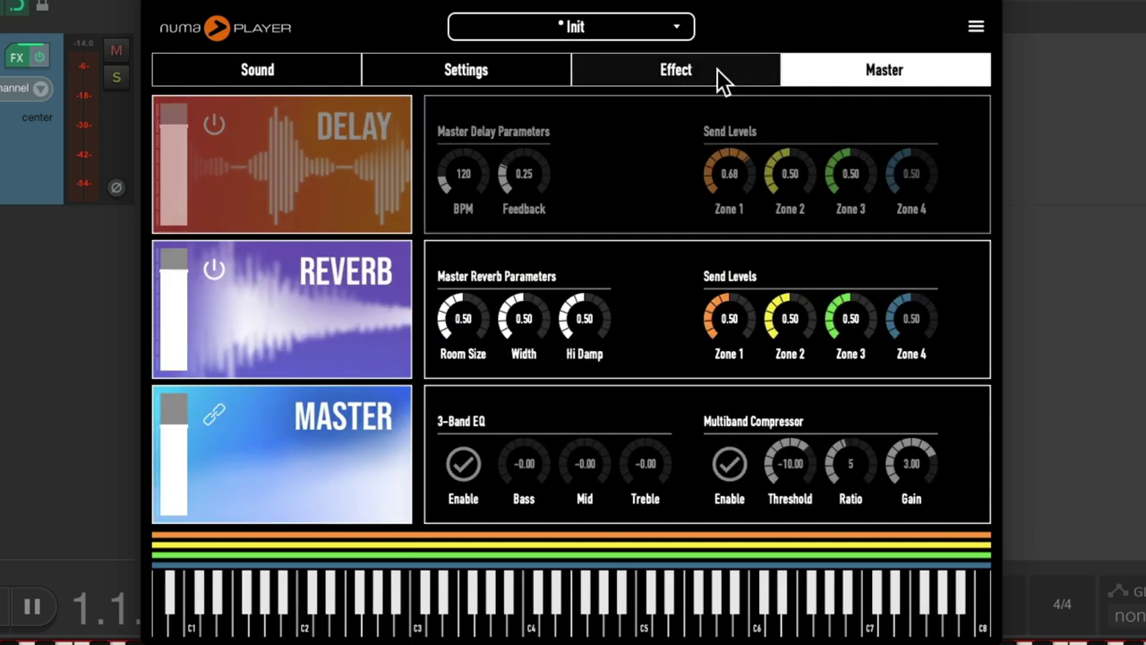
left_click(723, 77)
left_click(523, 76)
left_click(327, 78)
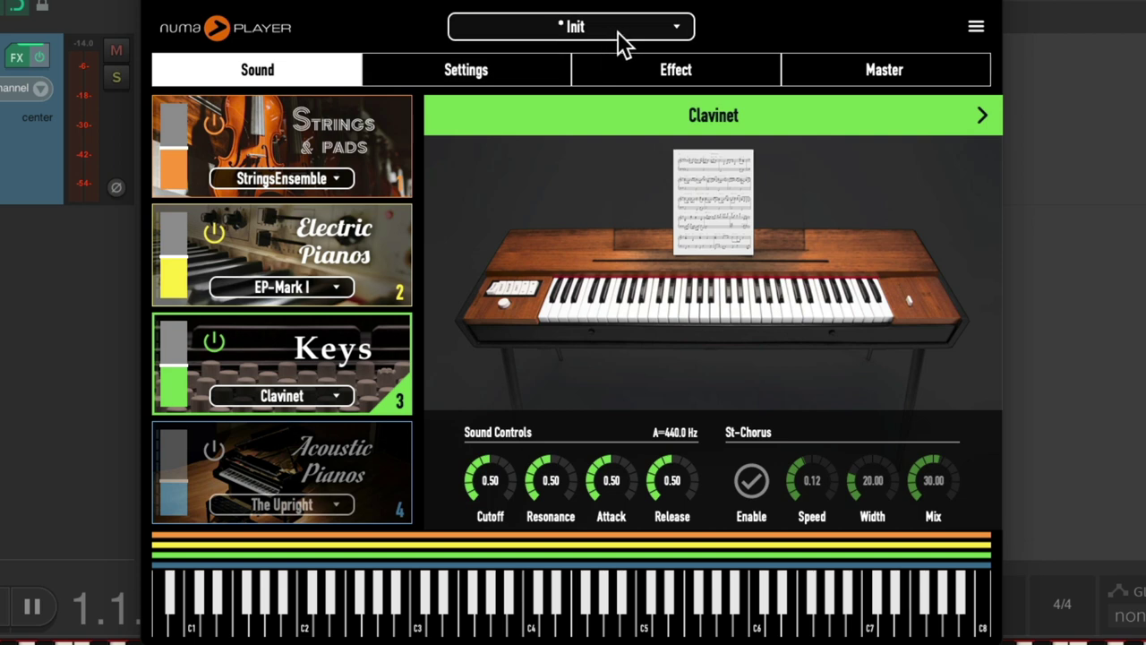
Audition the S&S Model D-1983 program, cancelling a new-program prompt along the way
left_click(677, 33)
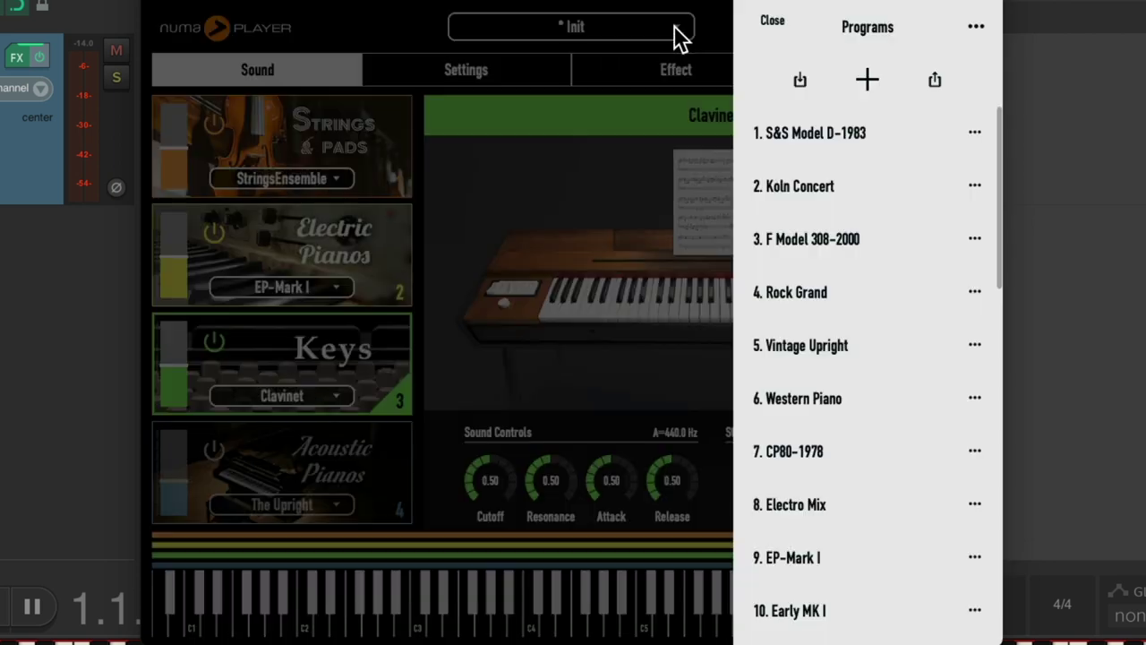
left_click(866, 79)
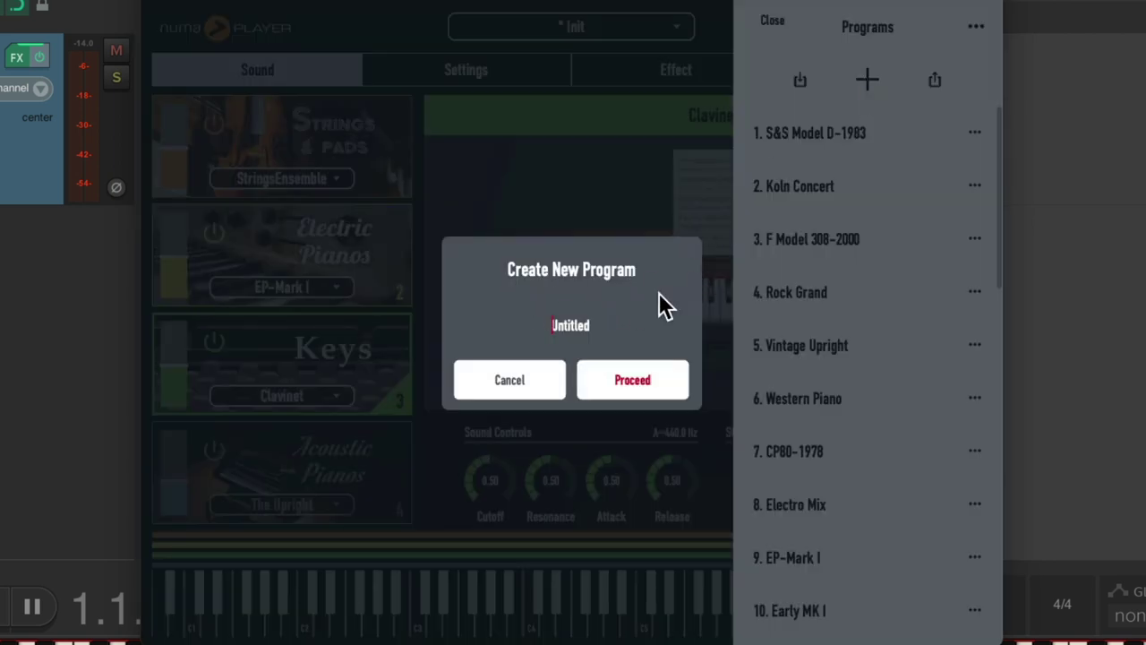
left_click(534, 390)
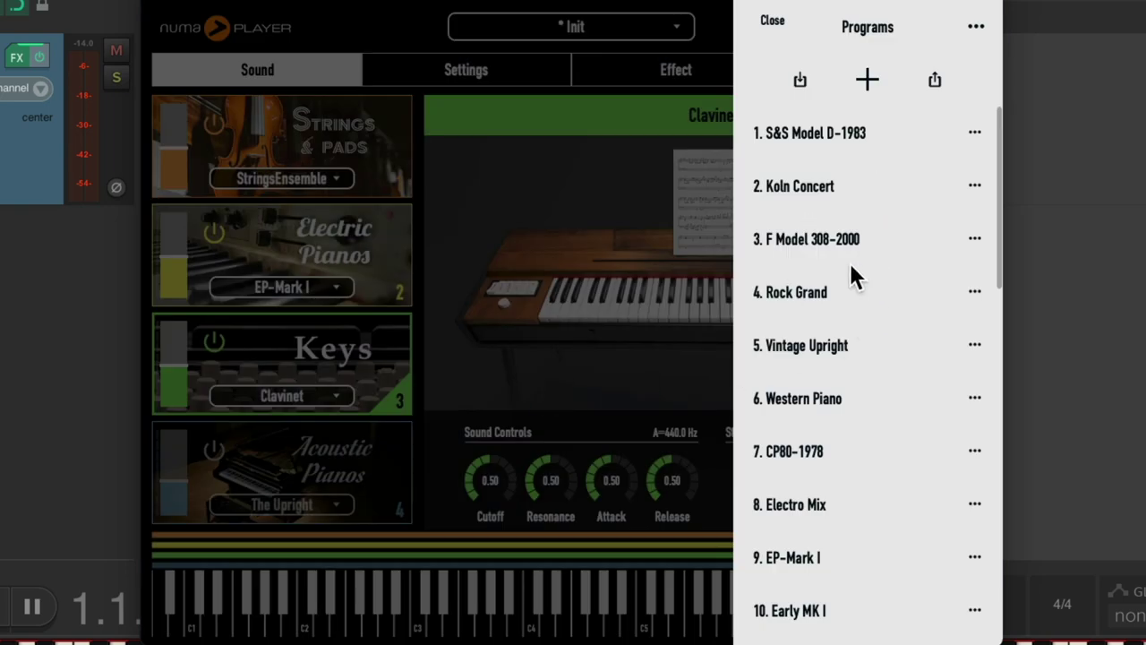
left_click(832, 134)
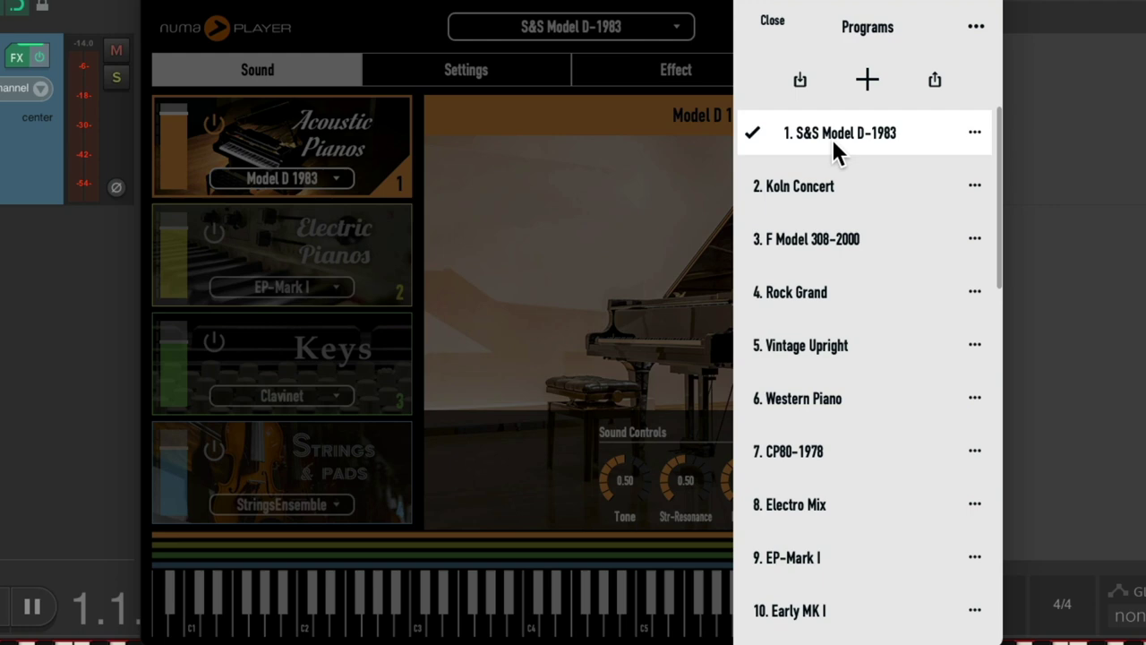
left_click(777, 25)
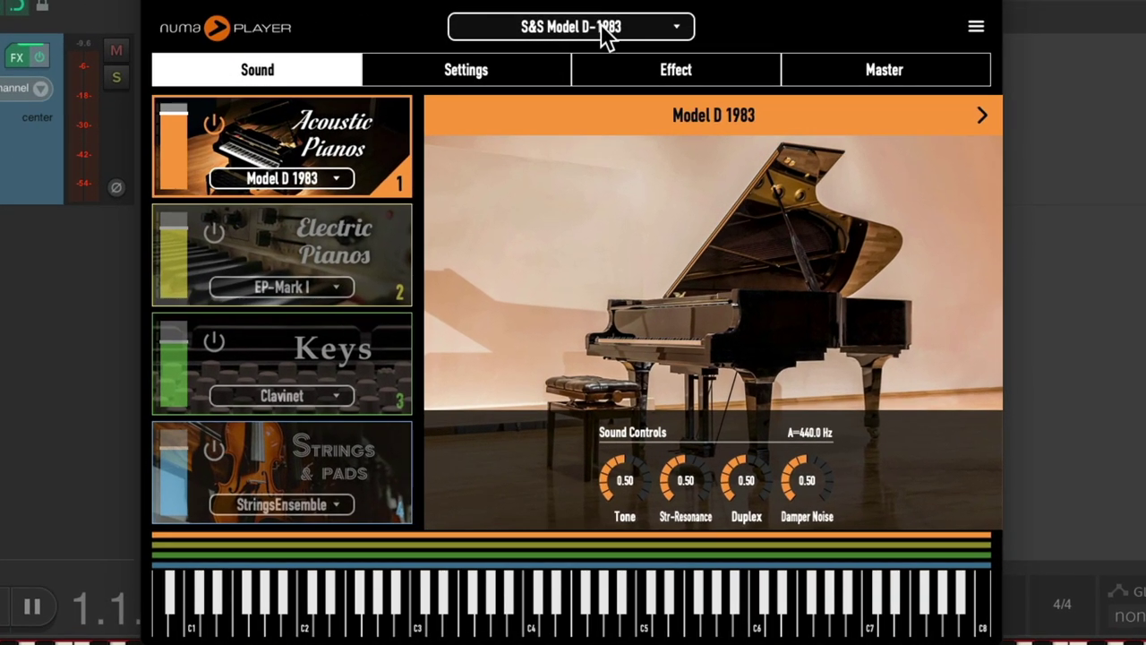
Try the Koln Concert program, then audition X-Mas Choir
left_click(608, 31)
left_click(844, 179)
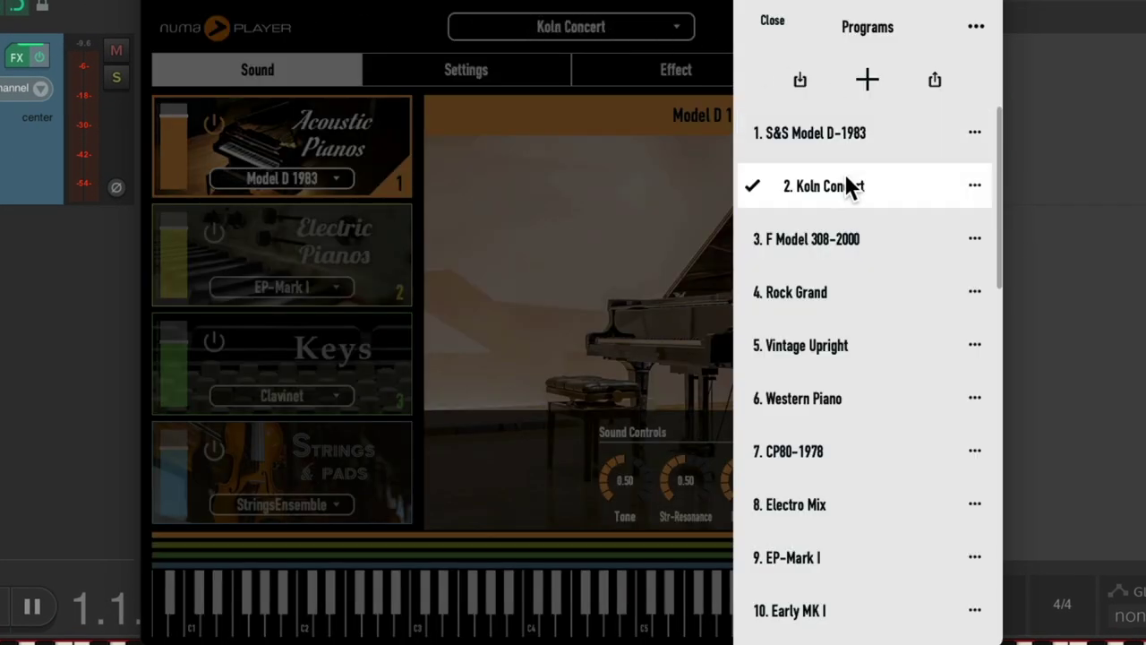
left_click(773, 23)
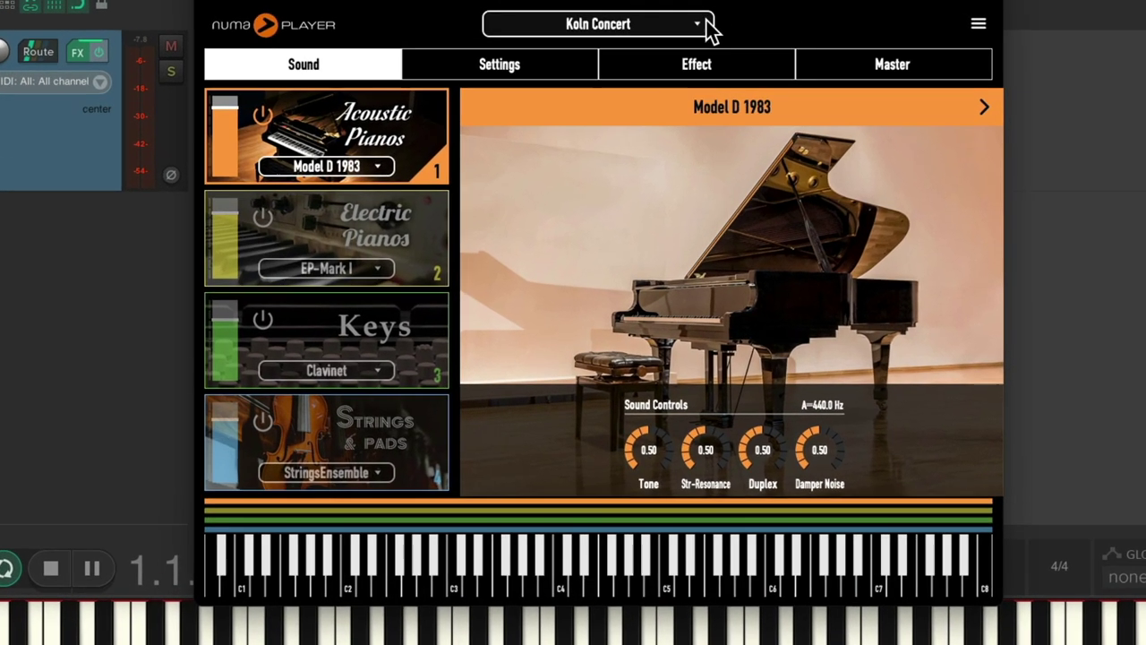
left_click(733, 24)
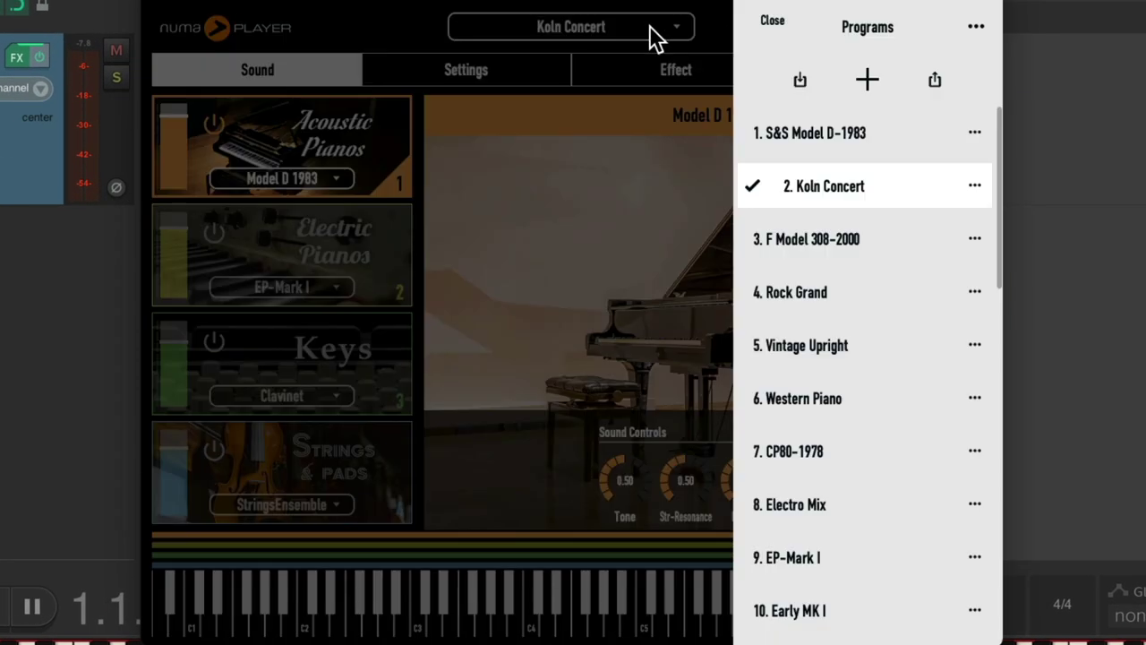
scroll(862, 349, "down", 10)
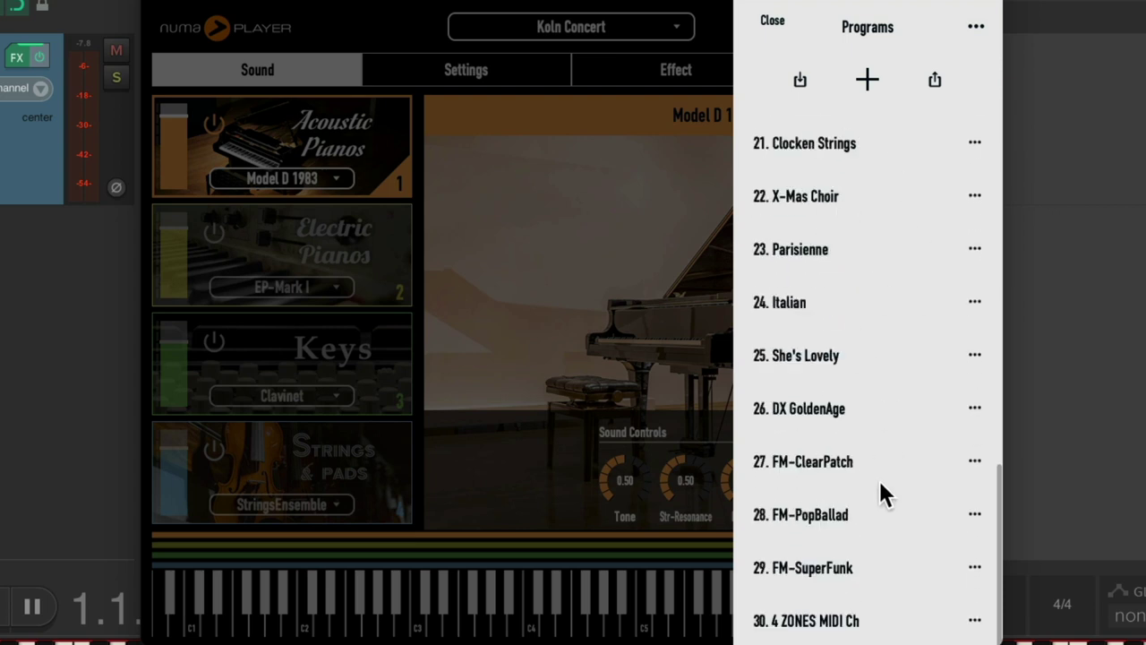
left_click(817, 196)
left_click(775, 25)
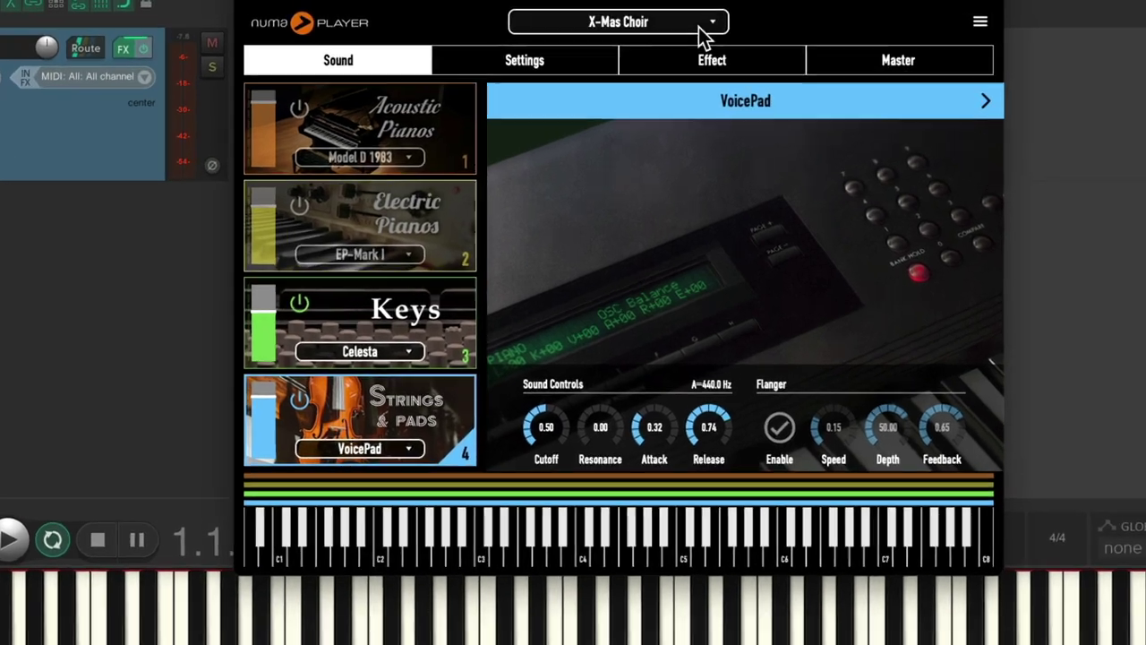
Switch back to Koln Concert and close the Numa Player window
left_click(725, 19)
scroll(879, 237, "up", 10)
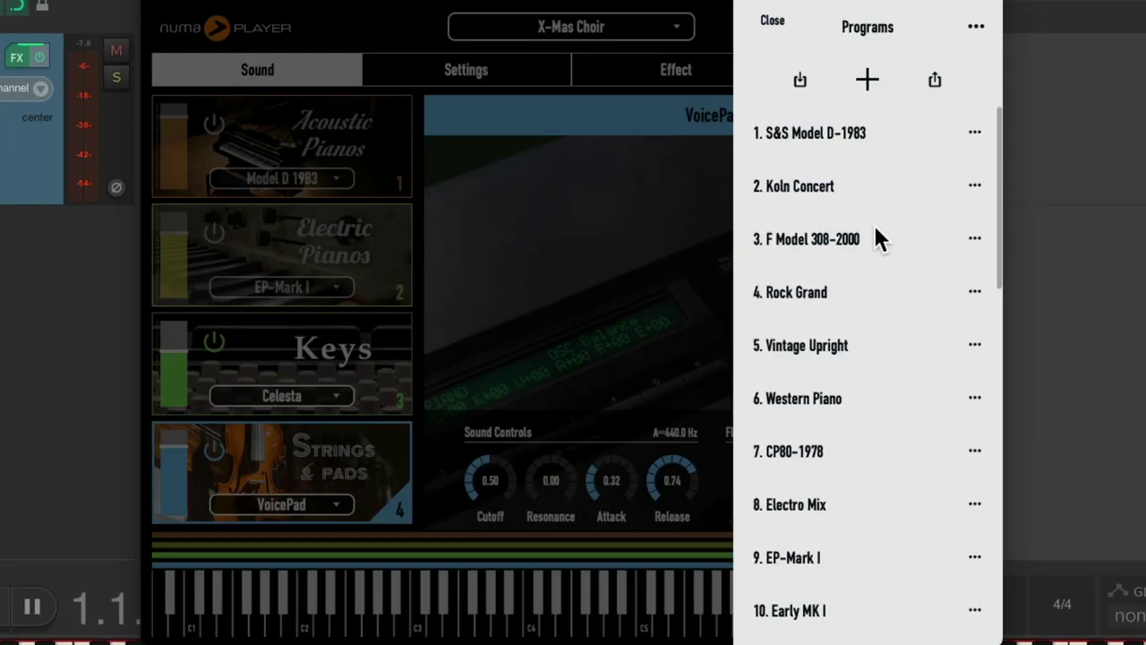
left_click(847, 189)
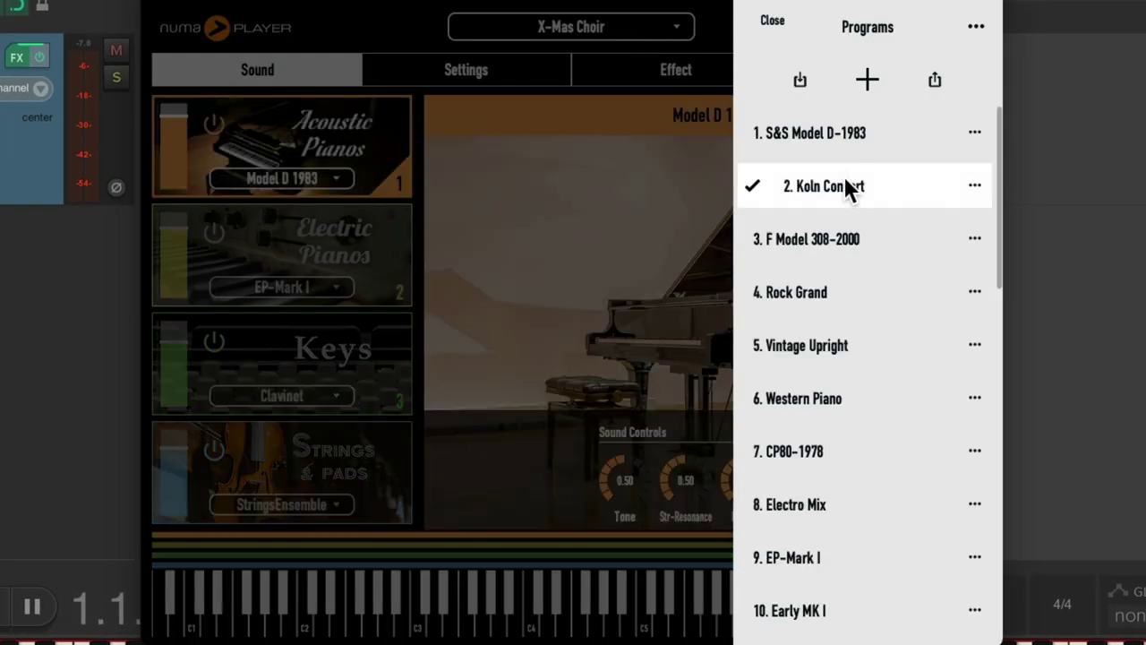
left_click(774, 12)
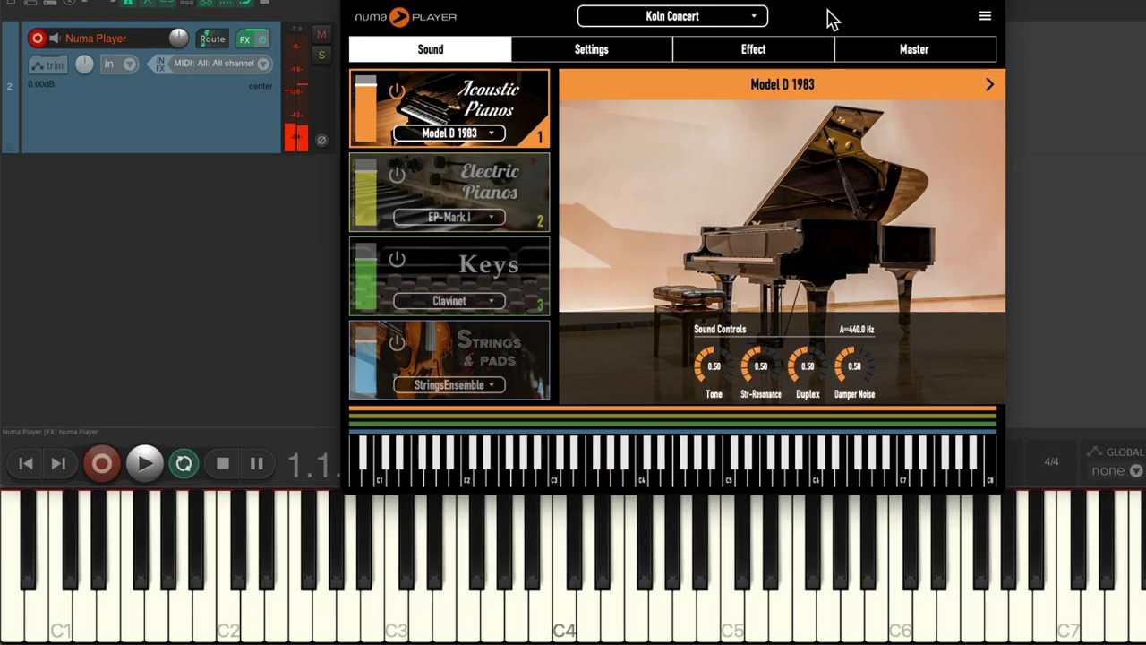
key("Escape")
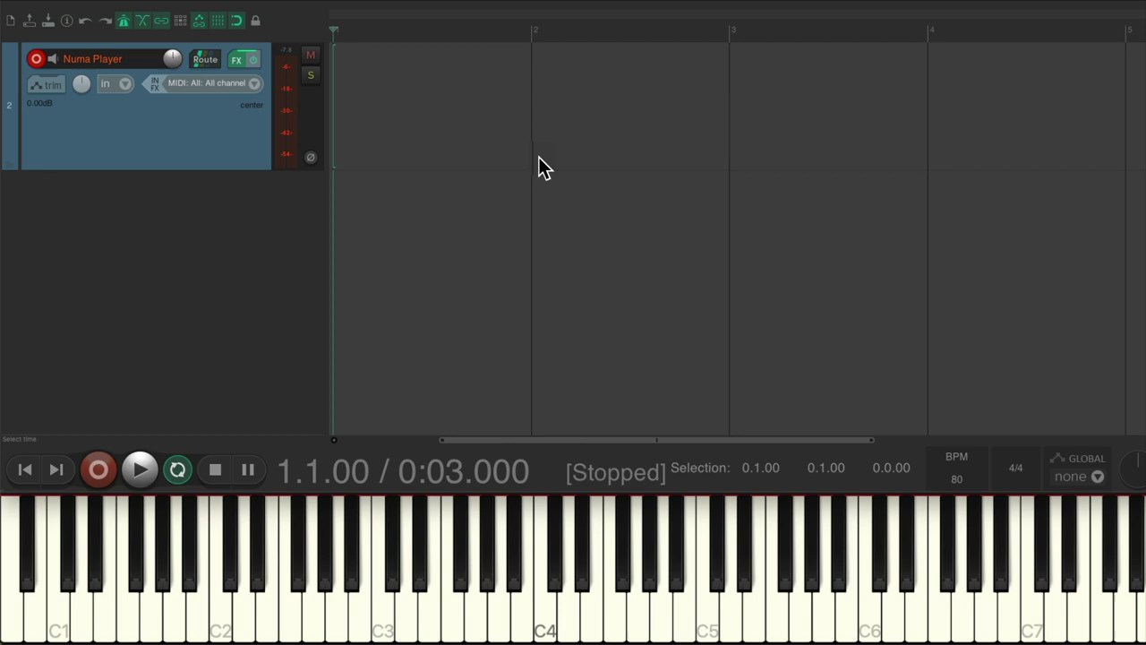
Record the piano part on track 2 with count-in, disarm it, and play the take back
key("ctrl+r")
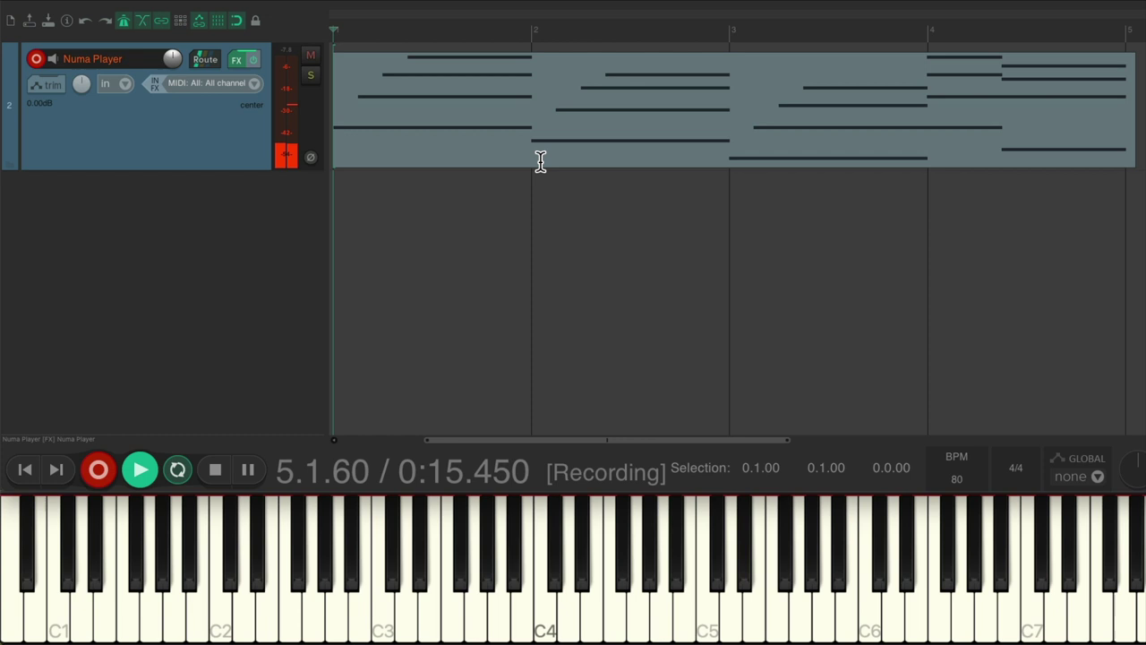
key("space")
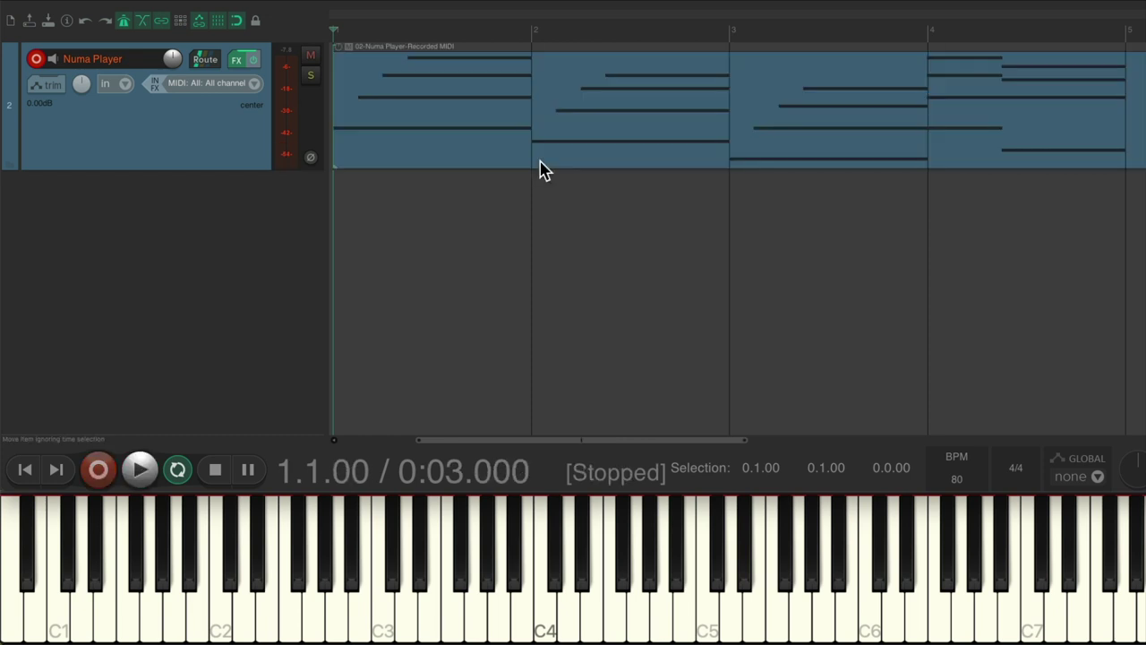
left_click(36, 61)
key("space")
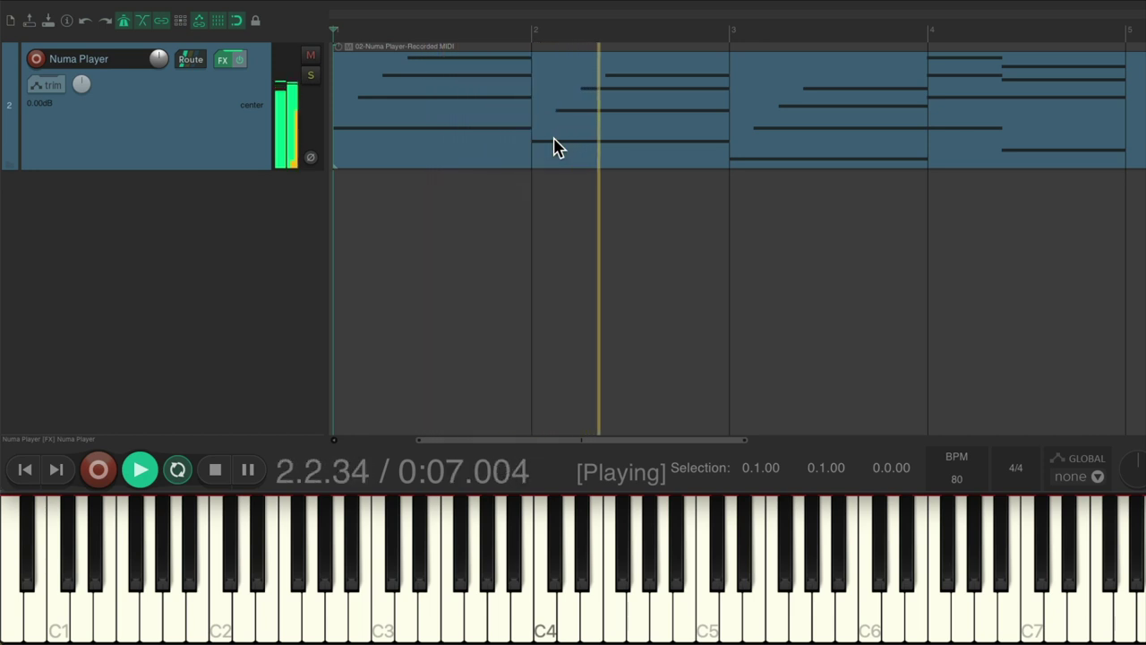
key("space")
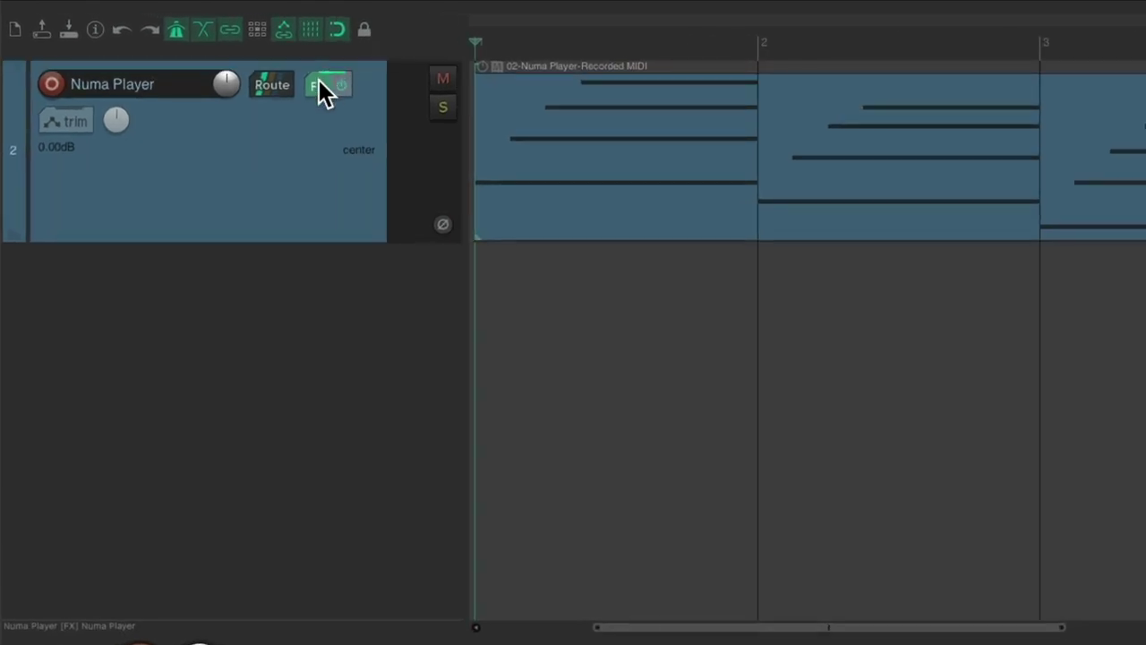
left_click(321, 84)
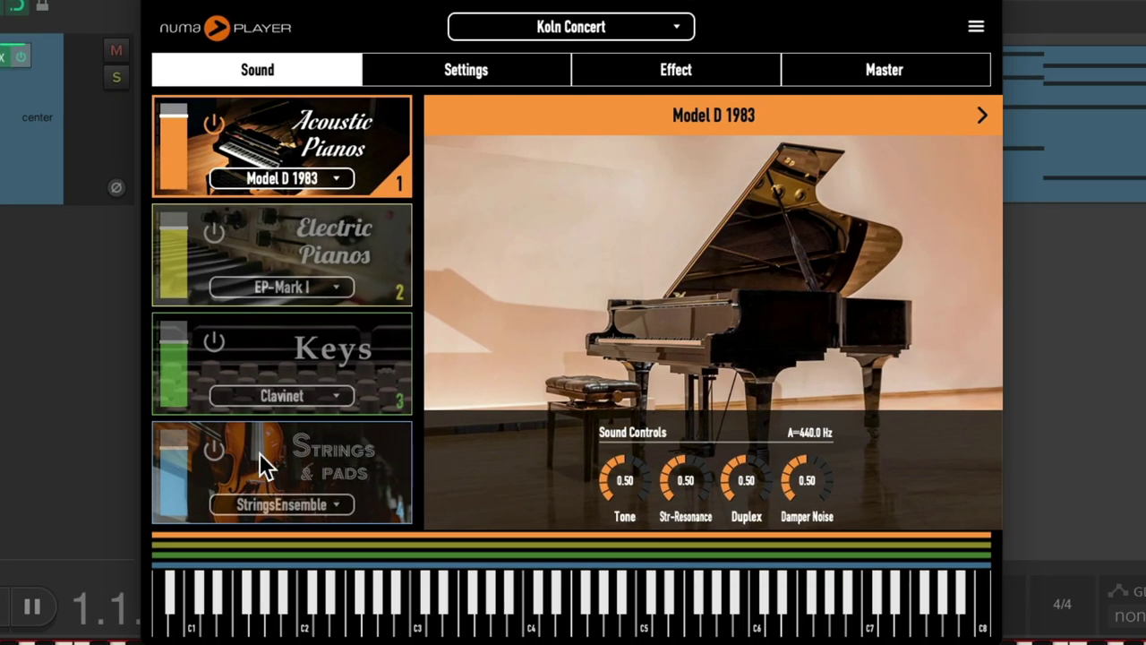
Switch on the strings layer under Koln Concert, lower its volume, and audition with track 2 soloed
left_click(215, 452)
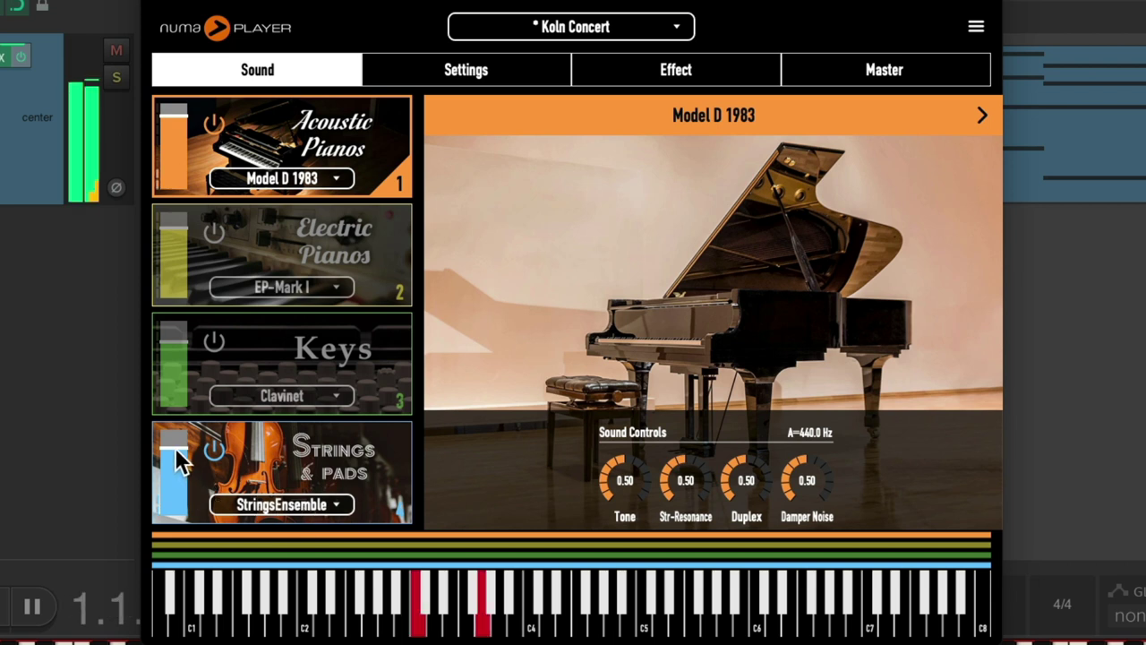
left_click_drag(177, 453, 172, 477)
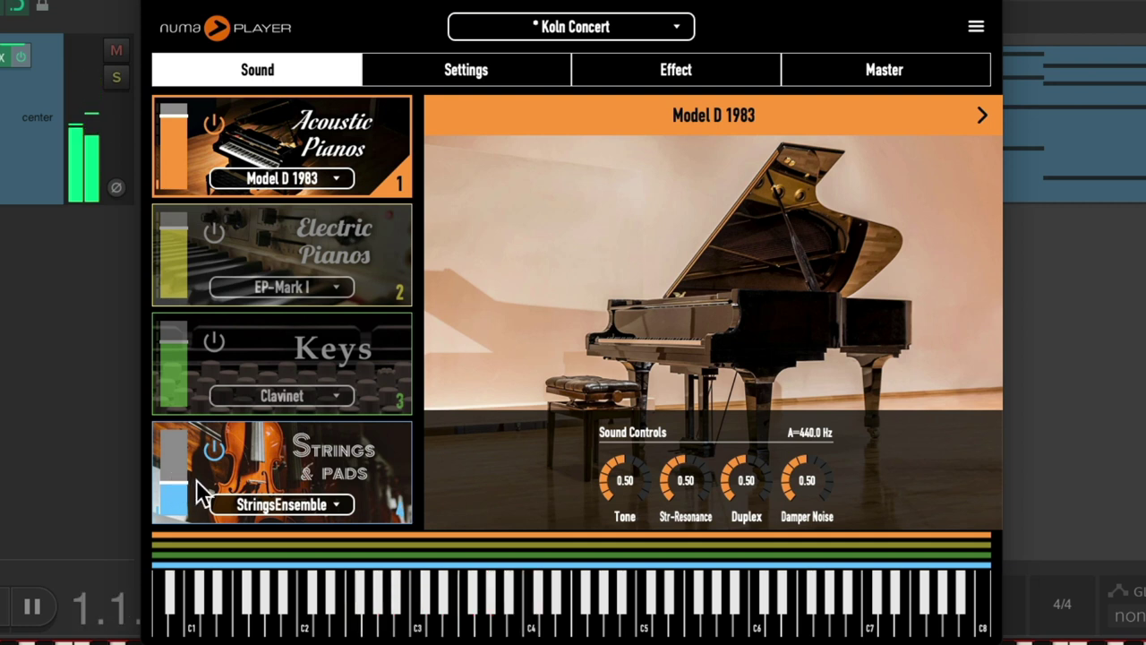
left_click(116, 78)
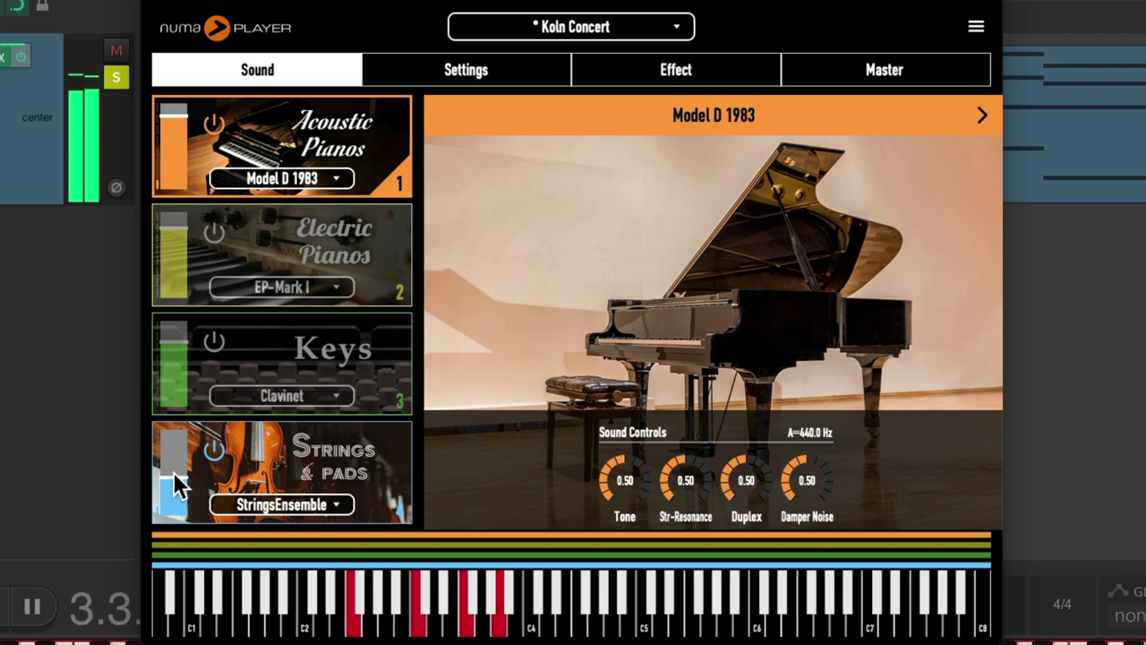
left_click(125, 80)
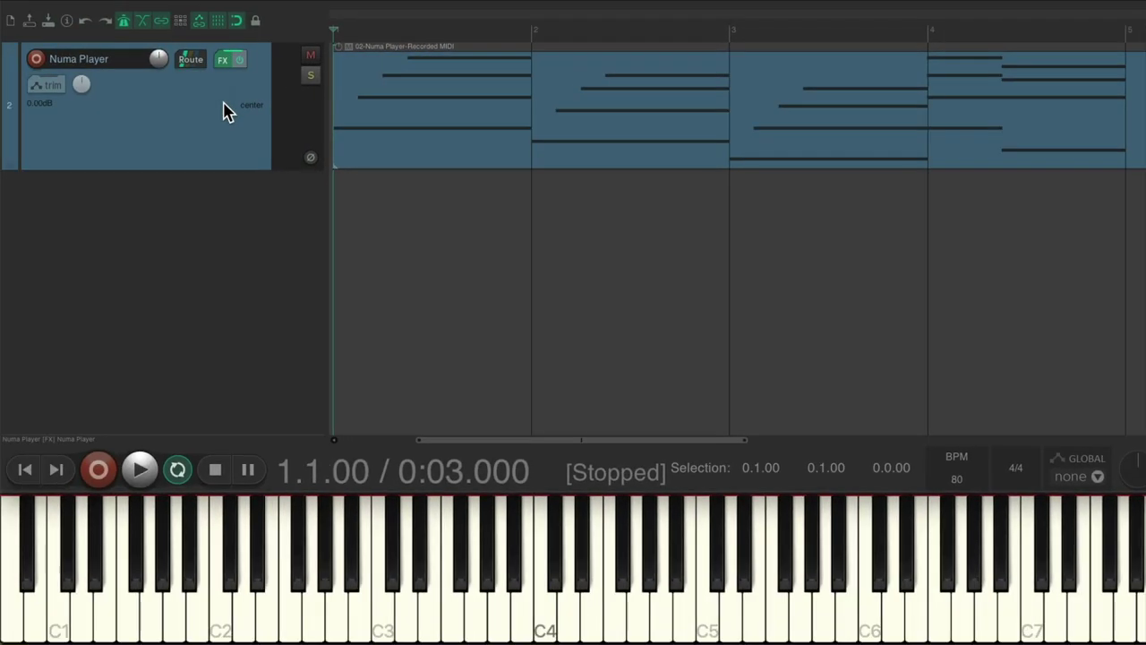
Duplicate the Numa Player track and delete the copied MIDI item from track 3
right_click(224, 108)
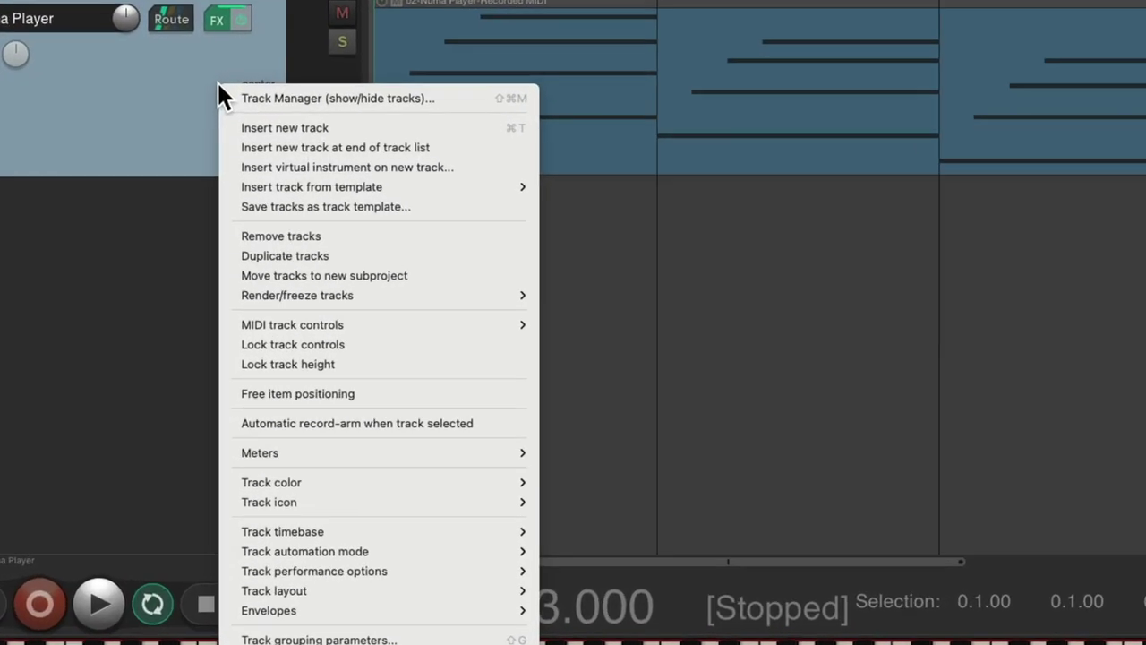
left_click(230, 256)
double_click(192, 242)
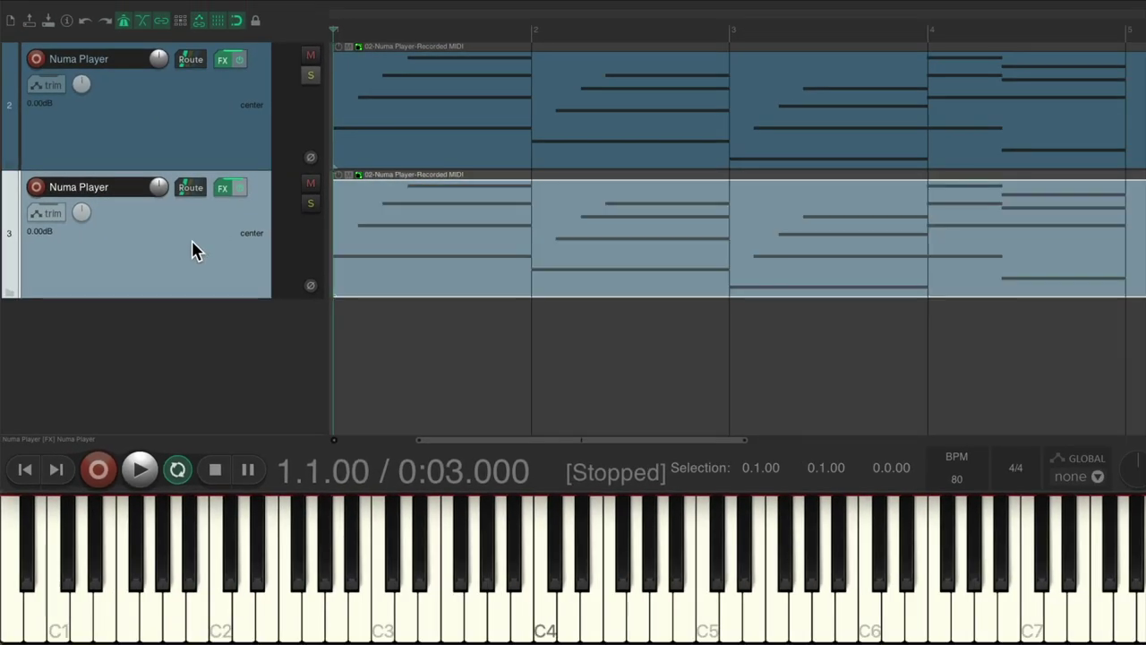
key("Delete")
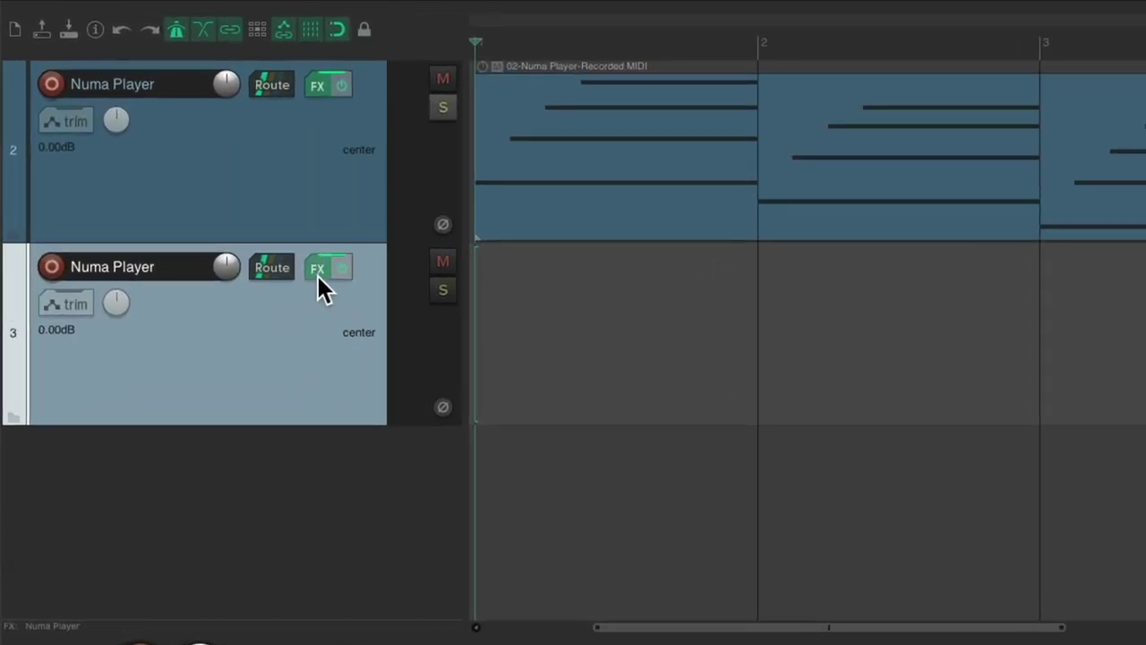
Load the Early MK I electric piano preset on track 3's Numa Player
left_click(317, 271)
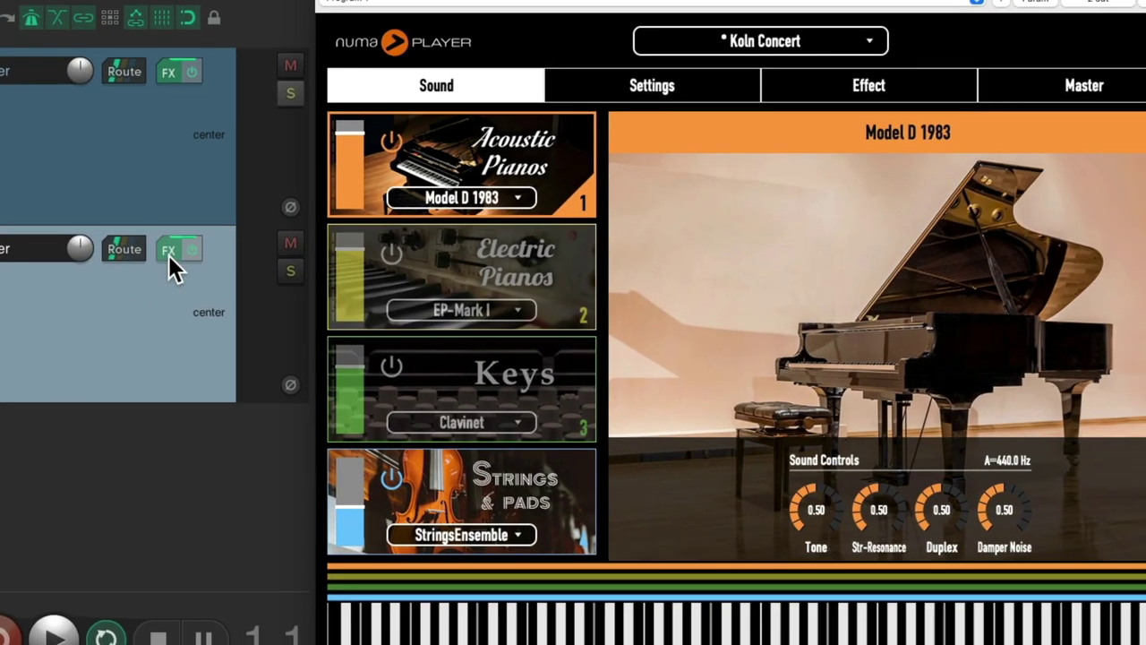
left_click(591, 29)
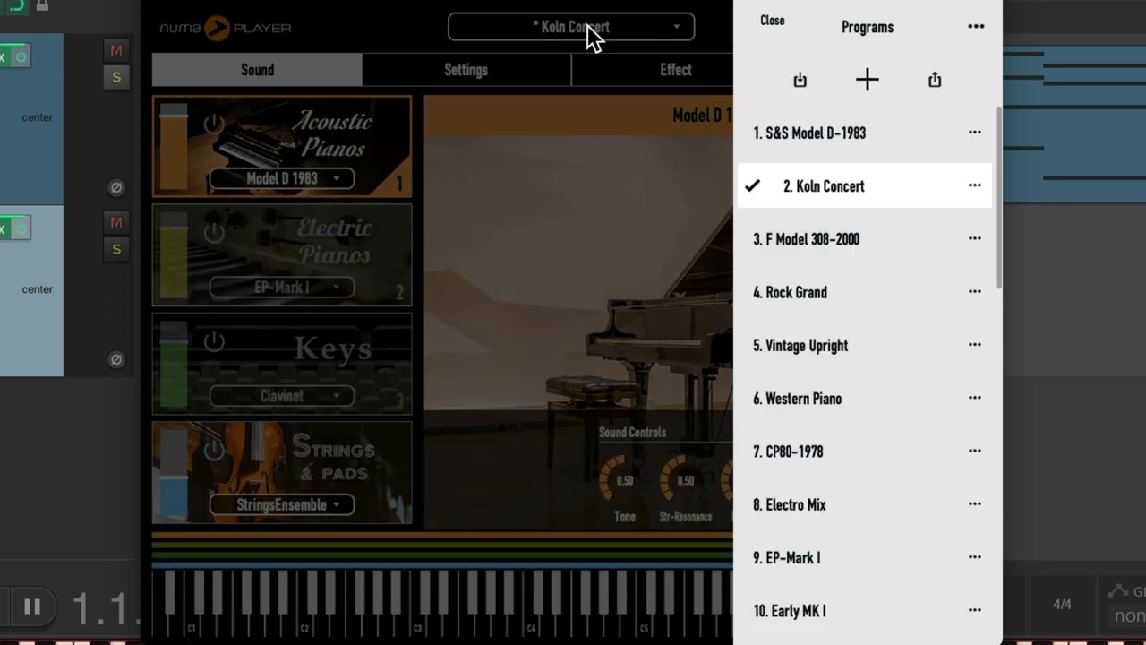
scroll(893, 414, "down", 4)
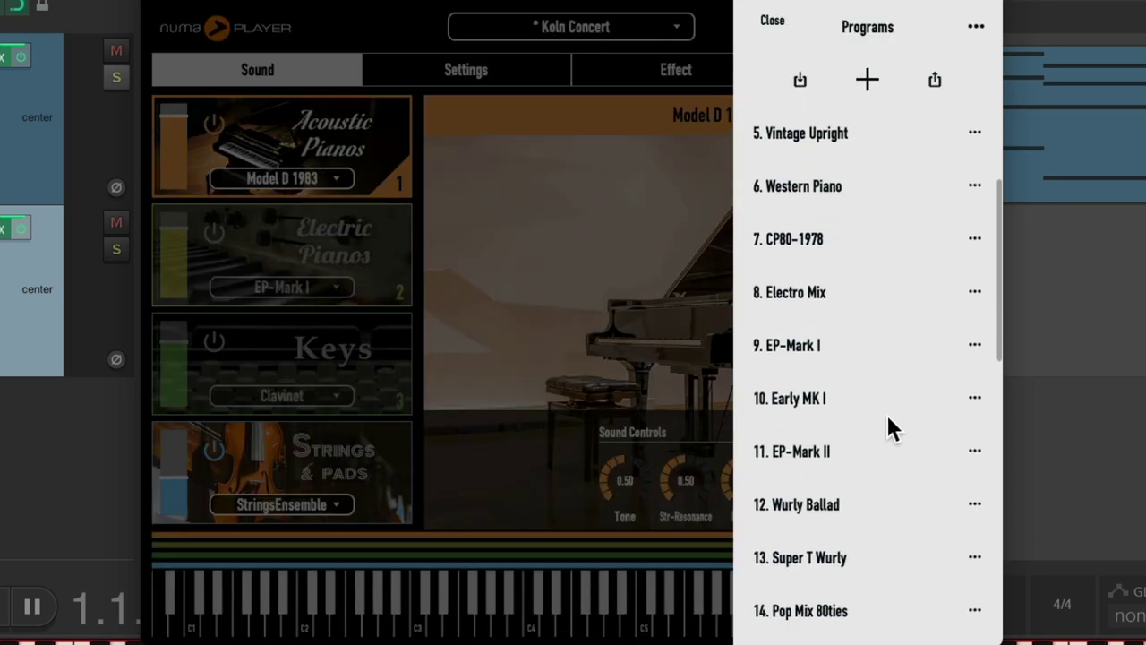
left_click(858, 398)
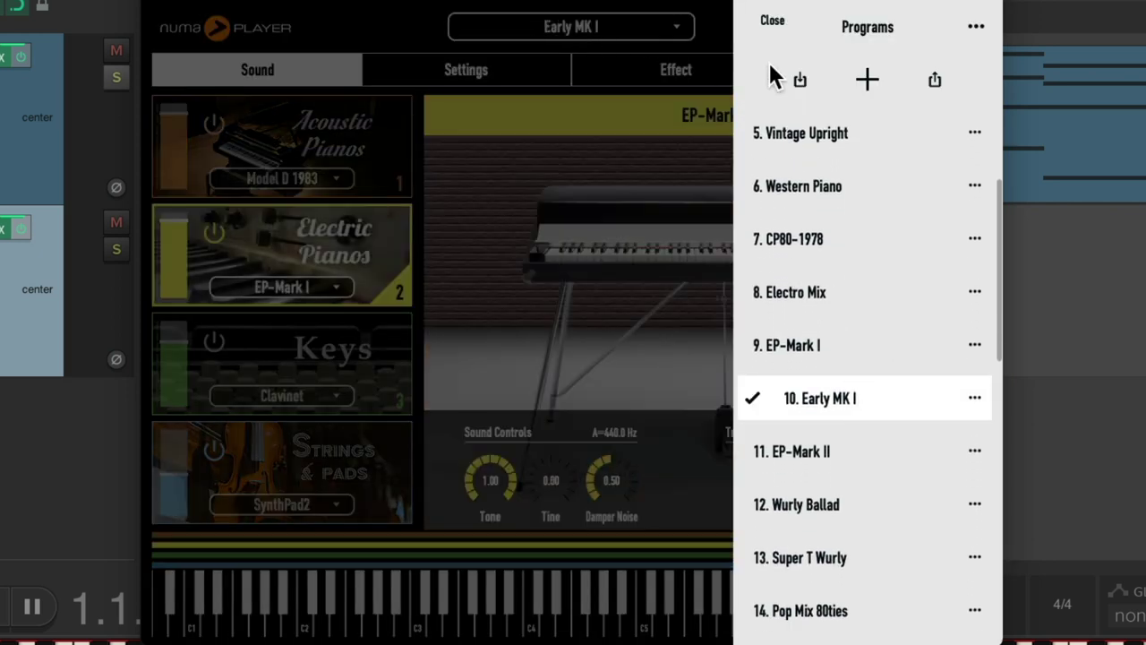
left_click(772, 22)
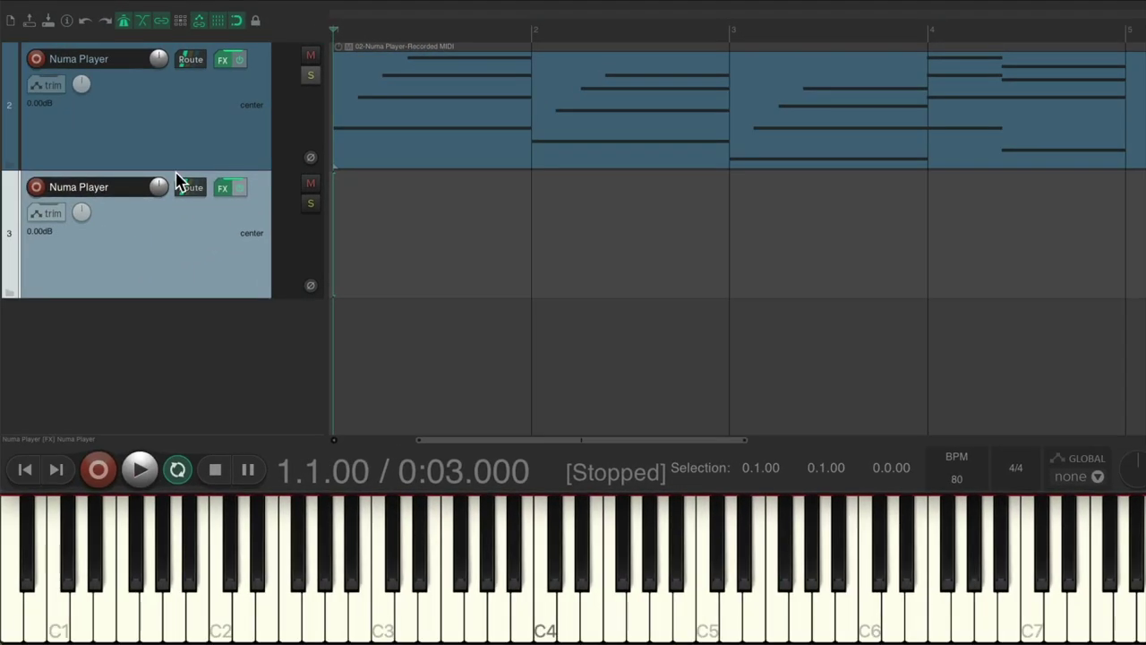
Record an electric piano take on track 3, disarm it, and play it back soloed
left_click(37, 187)
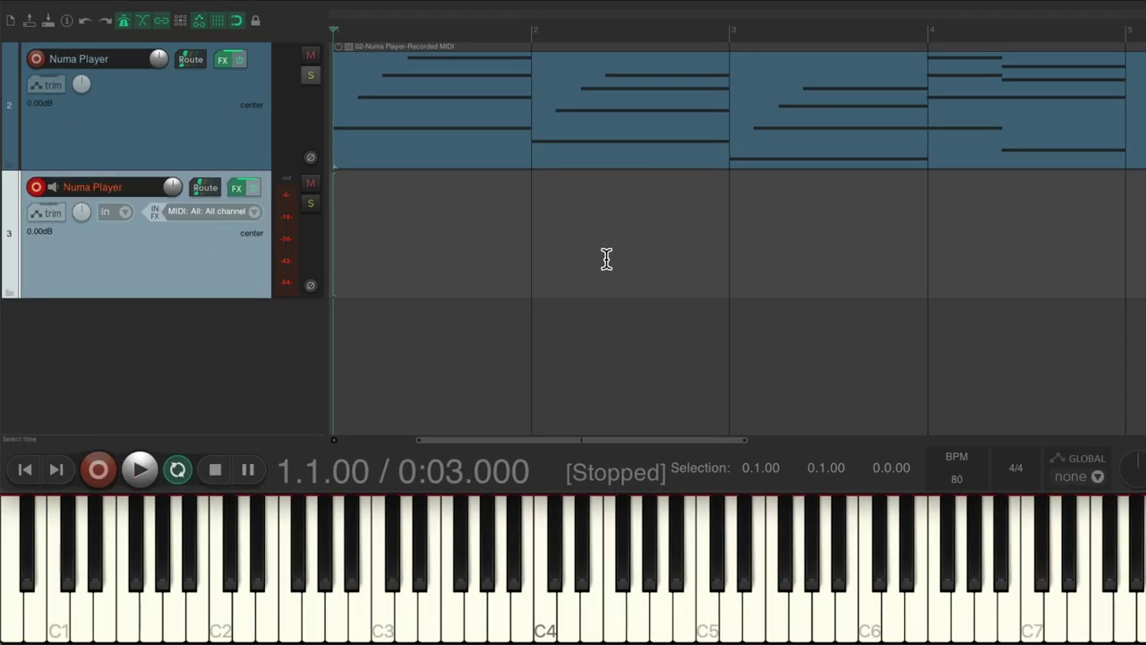
key("ctrl+r")
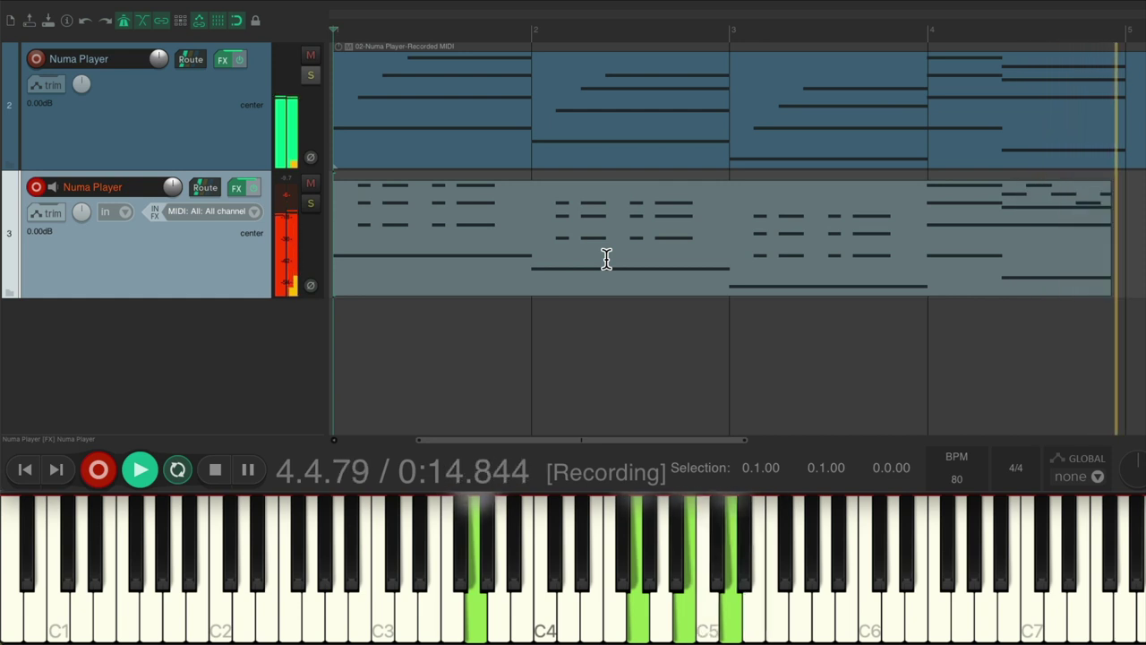
key("space")
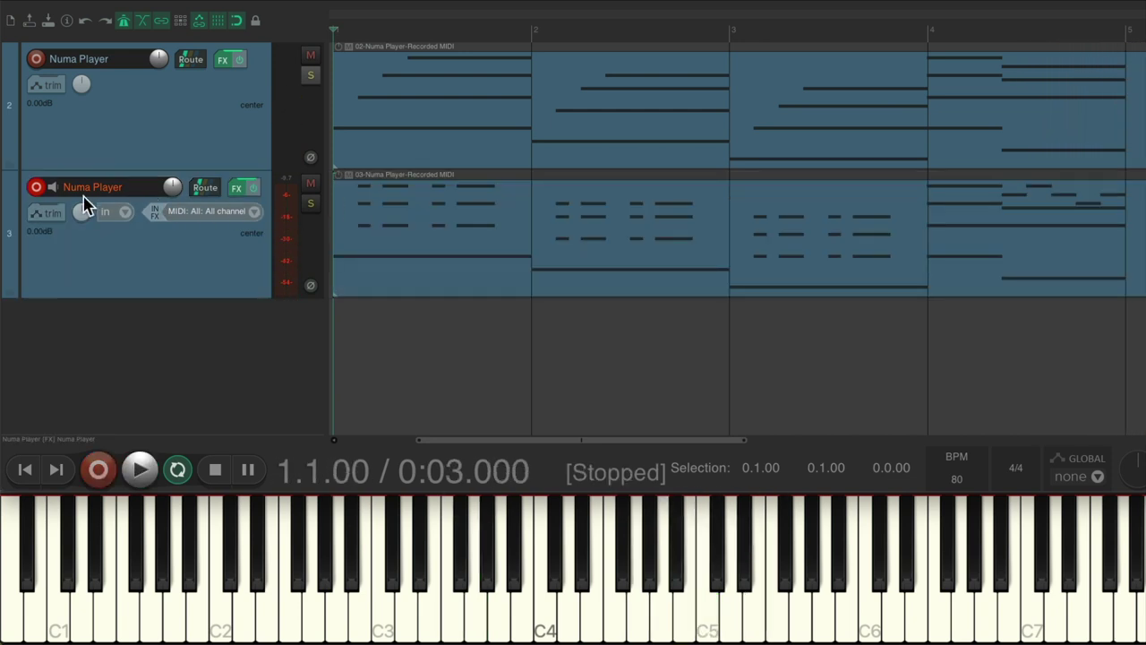
left_click(38, 188)
left_click(309, 204)
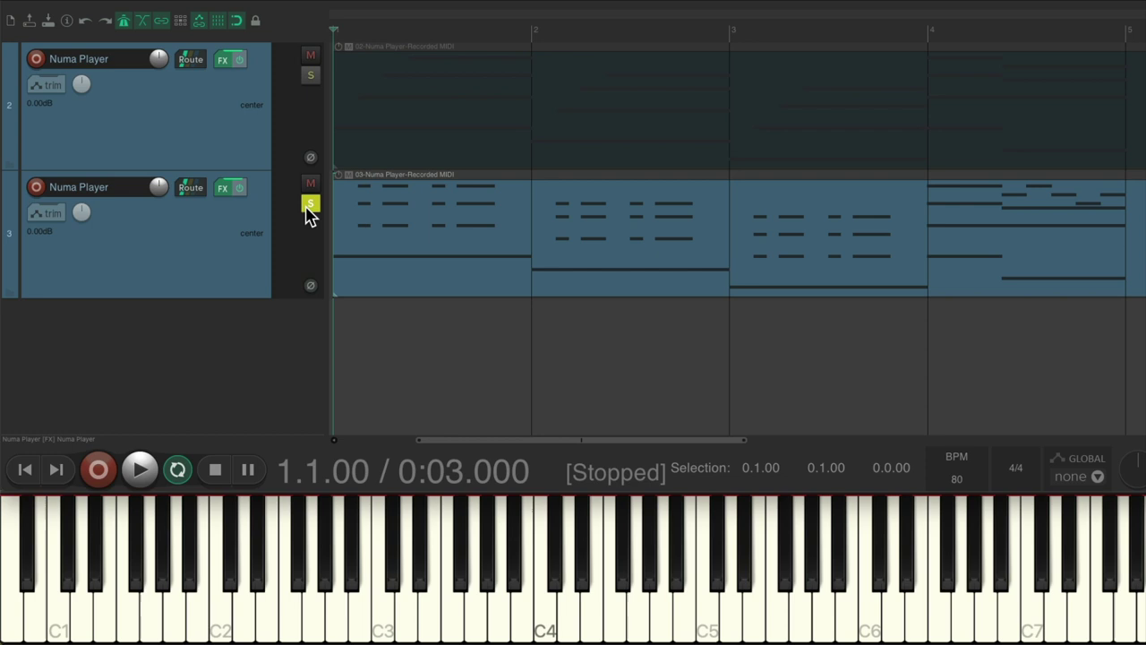
key("space")
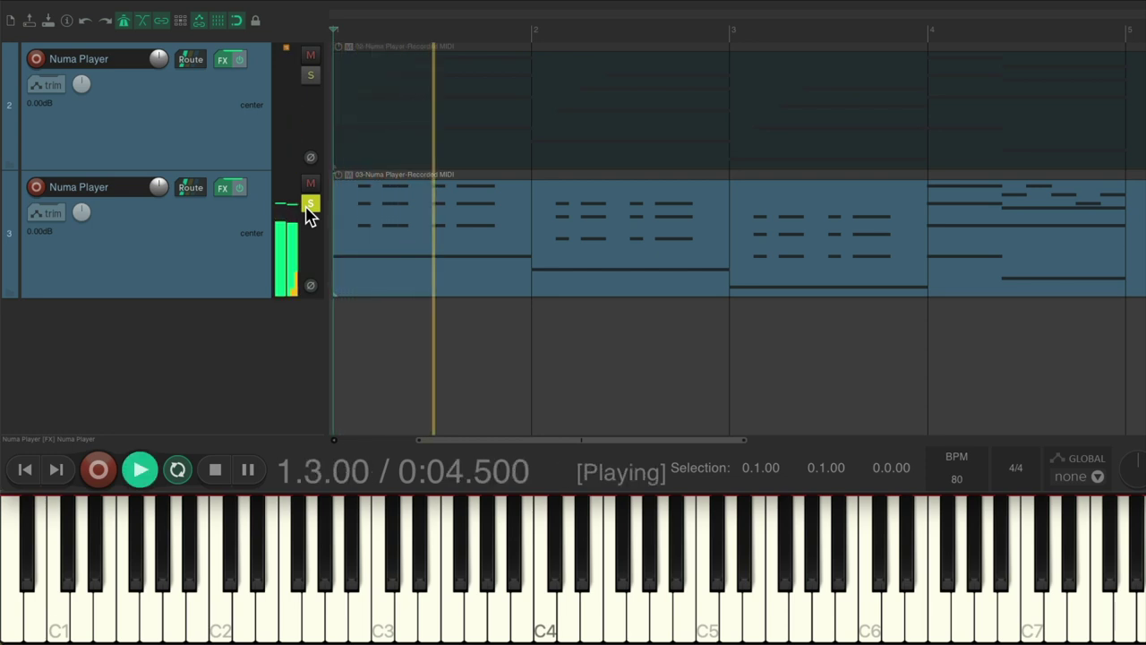
key("space")
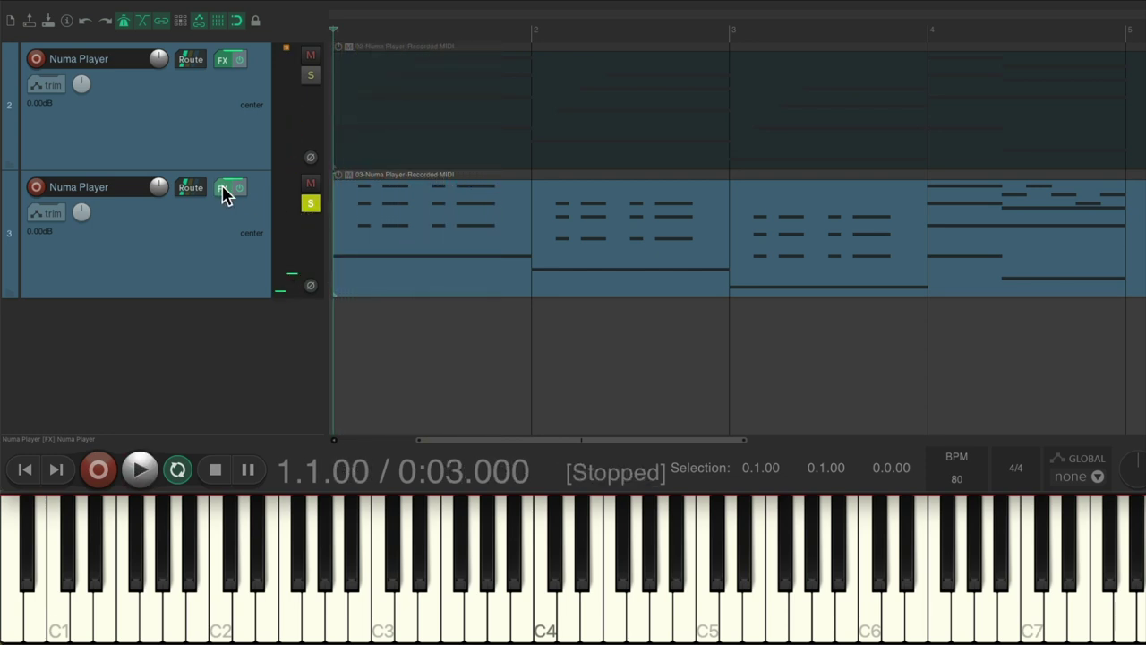
Add Distortion to the electric piano layer (Tone -14.13, lower Amount) and raise Zone 2 delay send to 0.42
left_click(226, 190)
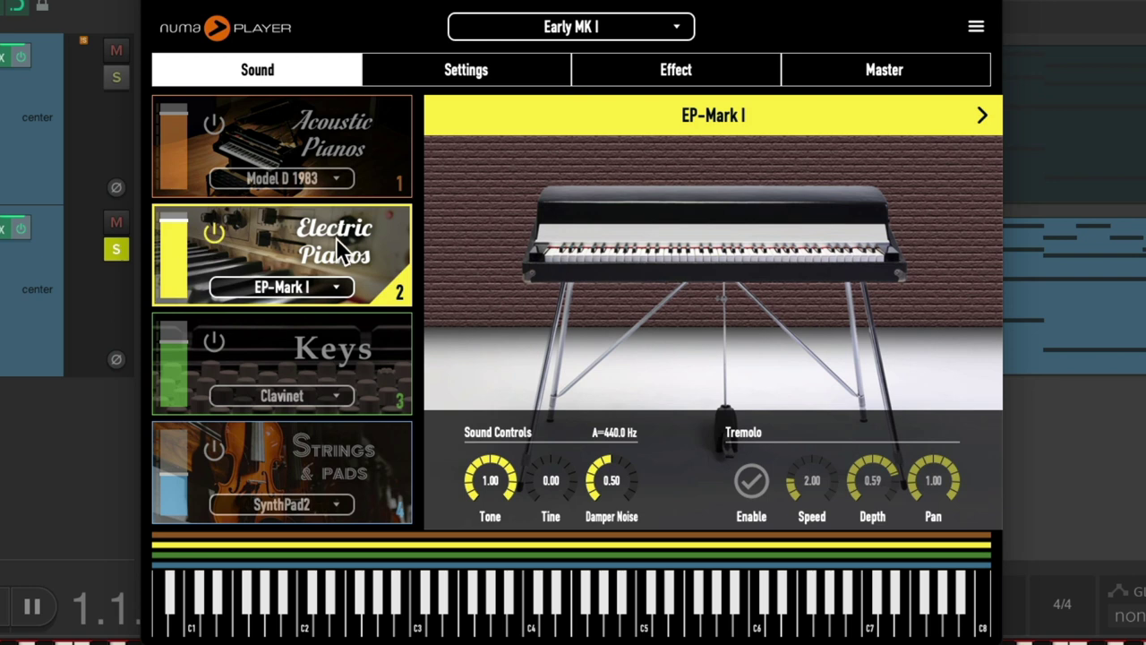
left_click(619, 79)
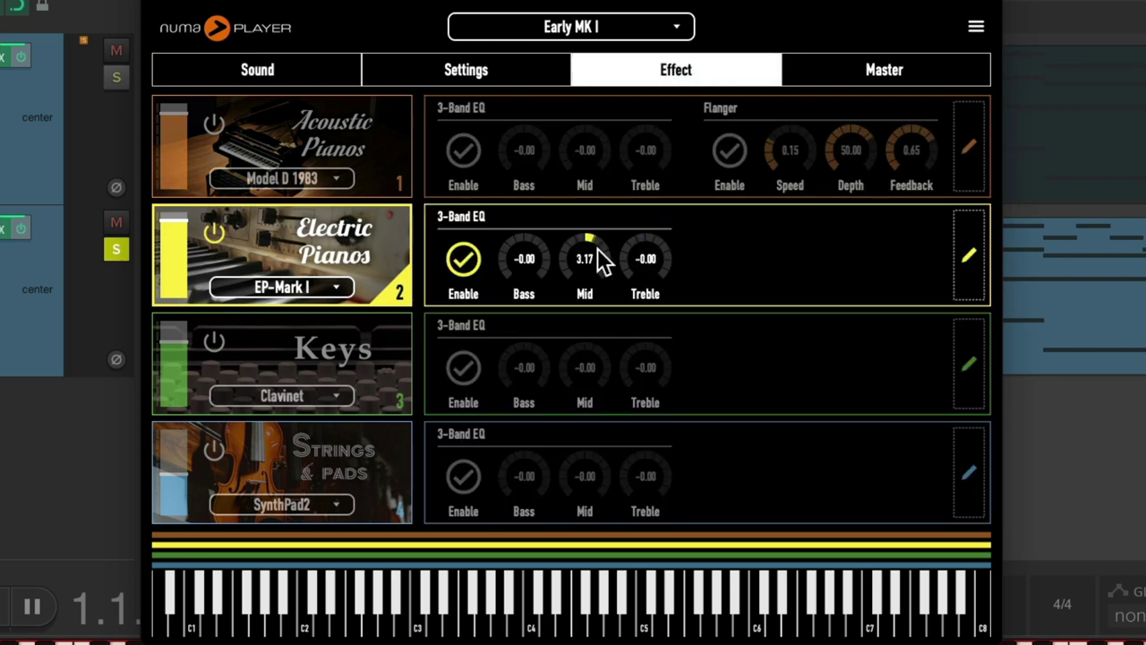
left_click(969, 260)
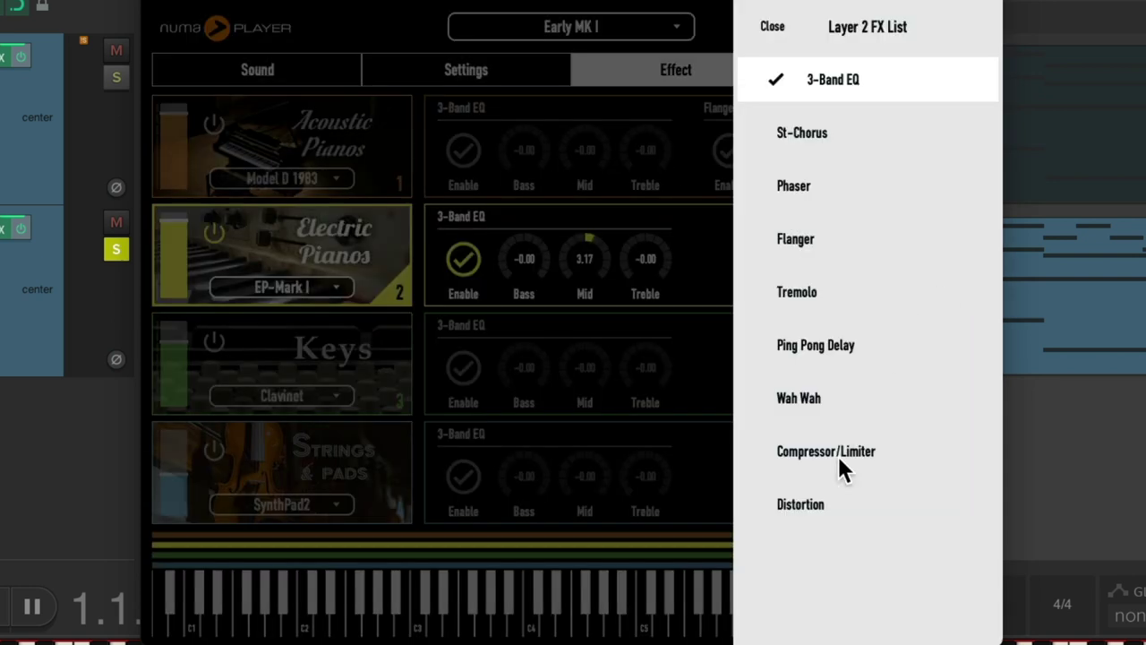
left_click(836, 516)
left_click(769, 26)
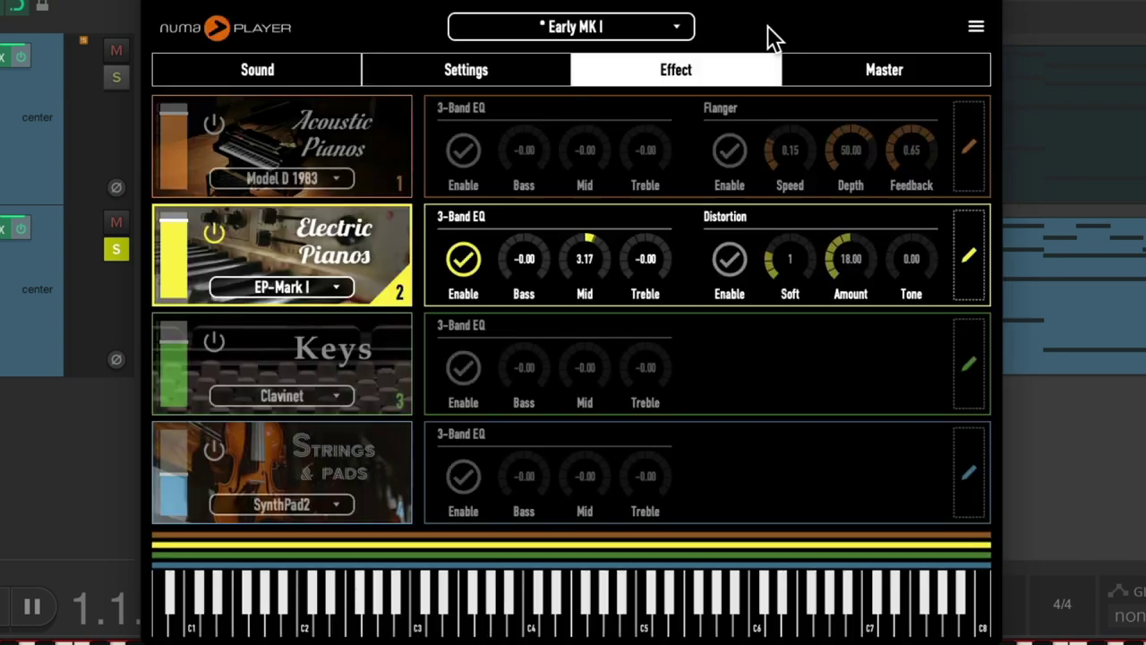
left_click(731, 263)
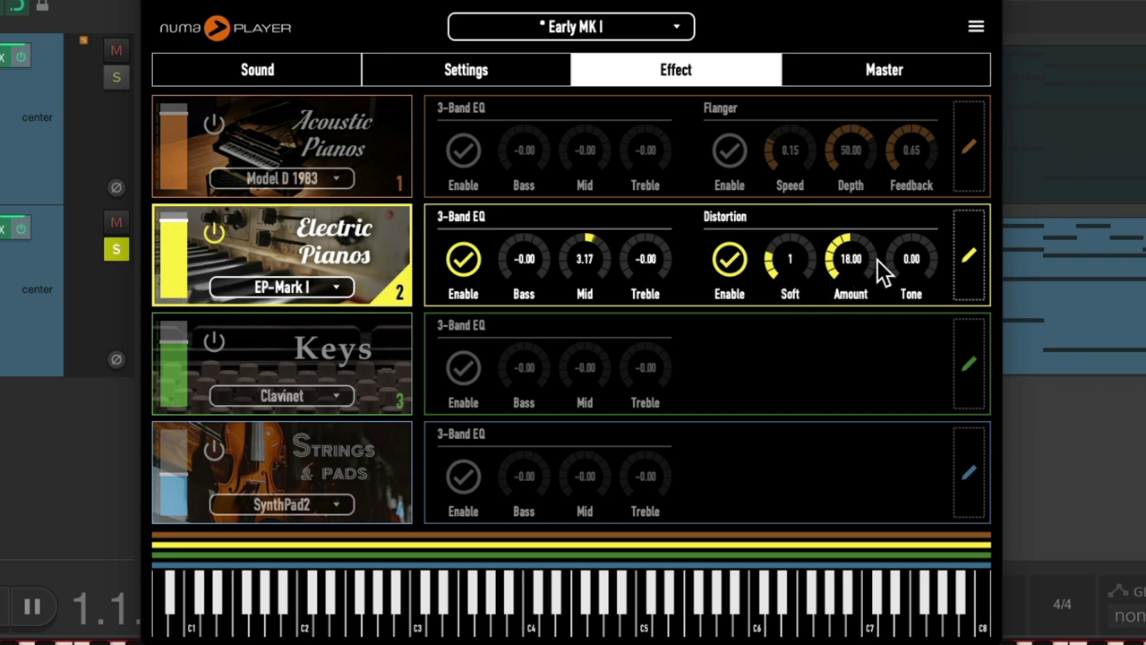
left_click_drag(901, 257, 903, 324)
left_click_drag(842, 278, 842, 302)
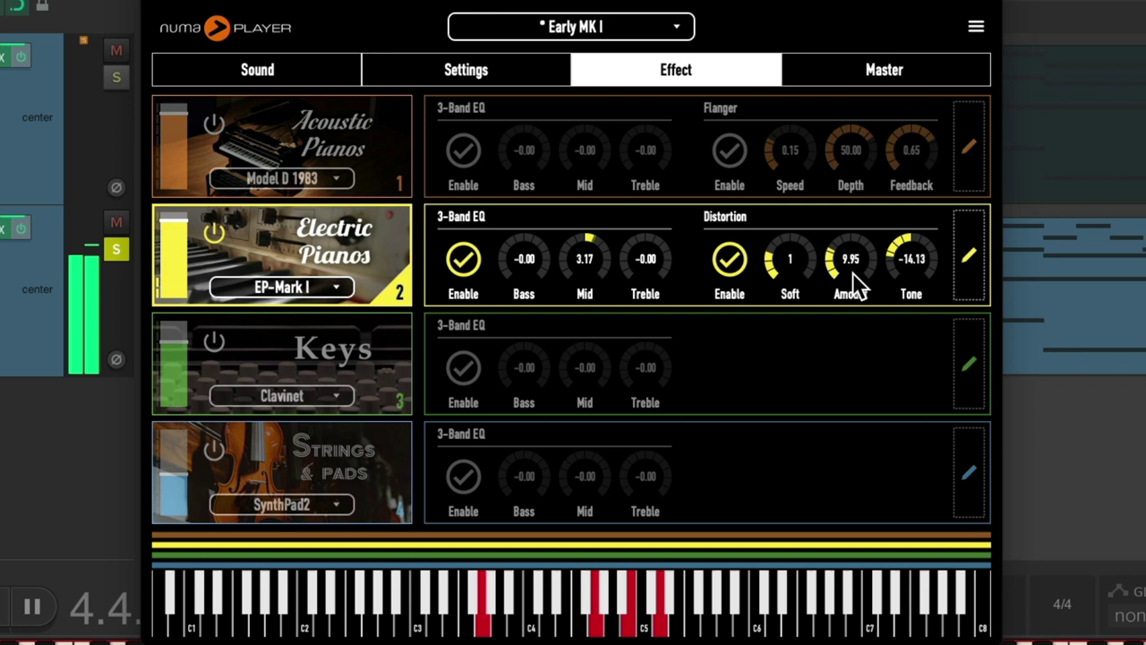
left_click(854, 79)
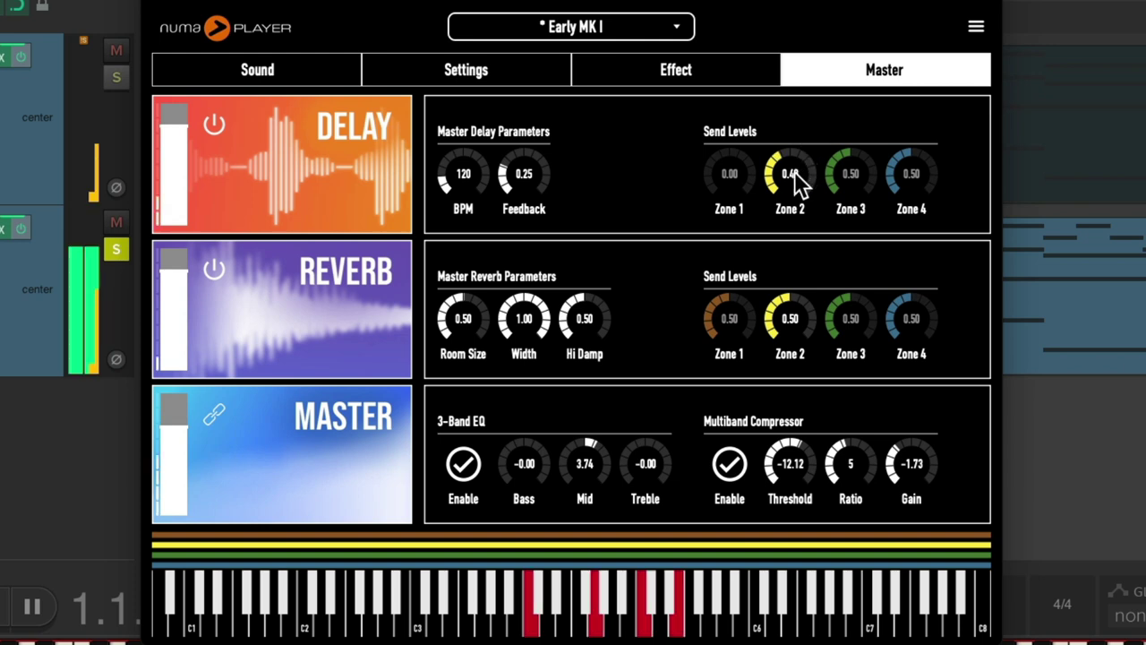
left_click_drag(796, 185, 788, 179)
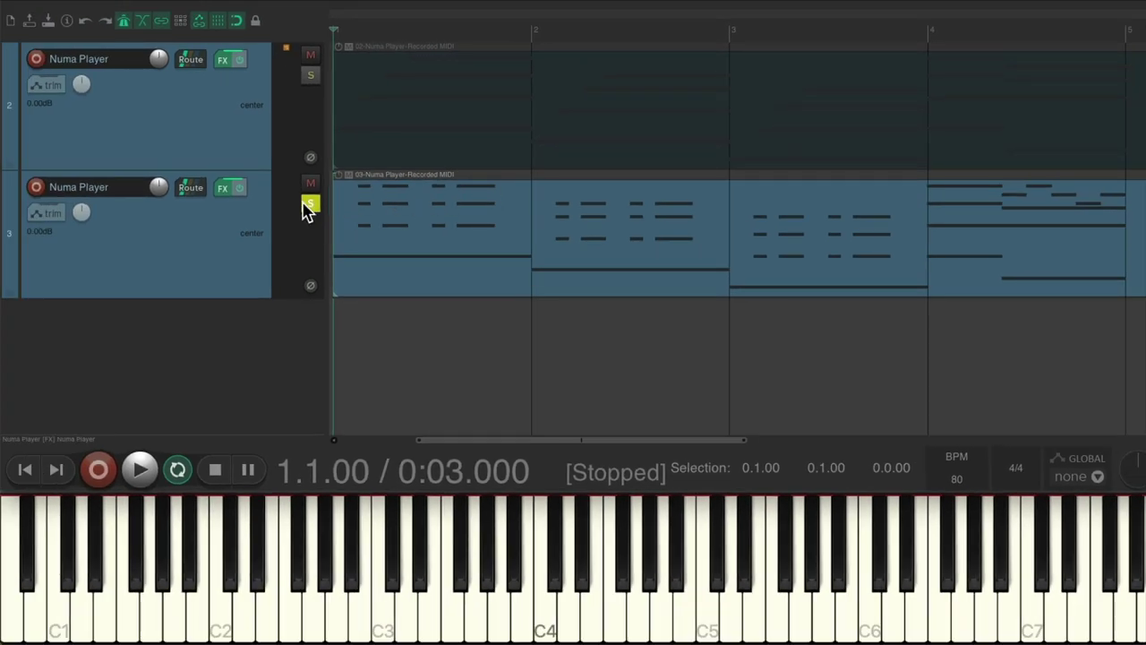
left_click(308, 205)
key("space")
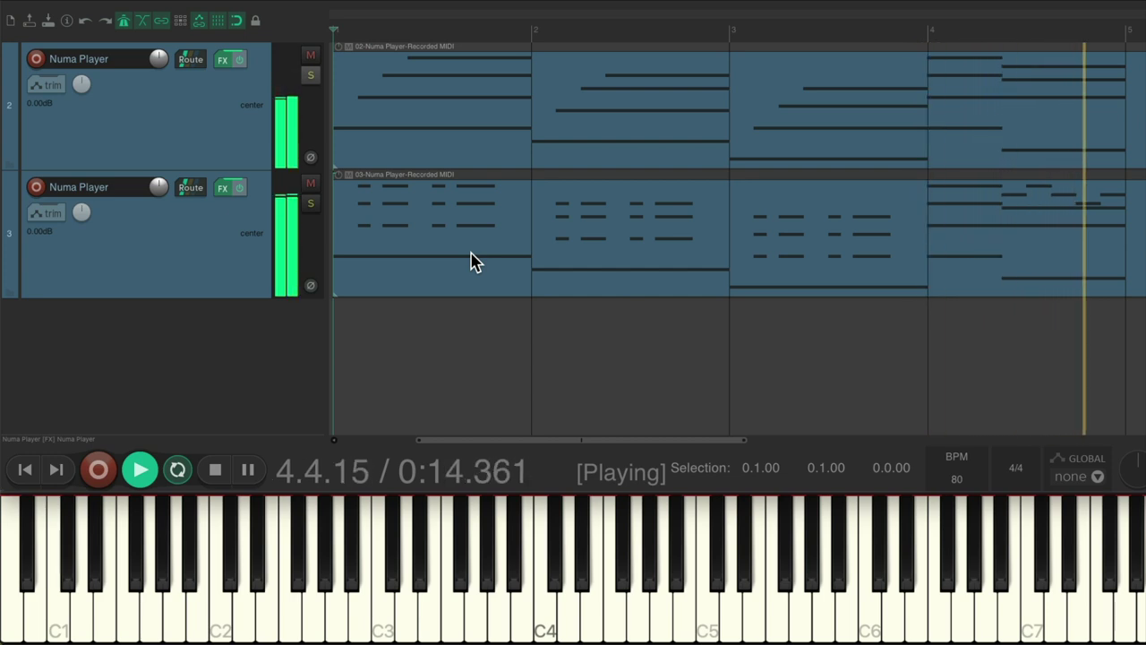
Duplicate track 3 into a fourth track and load the Koln Concert program on it
right_click(227, 226)
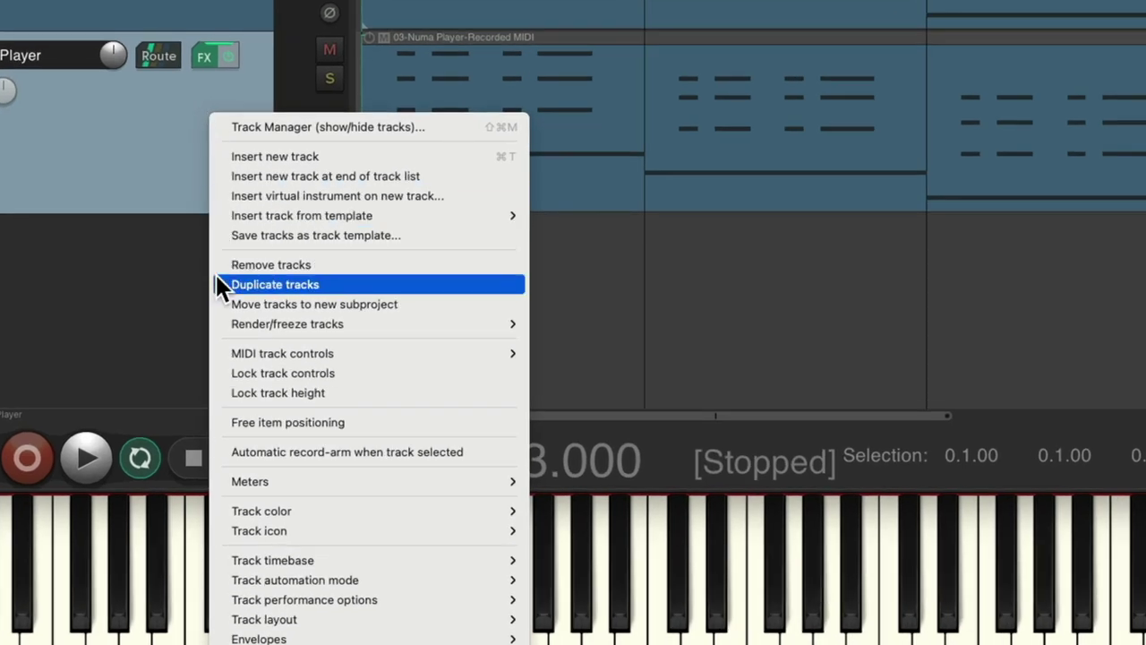
left_click(217, 278)
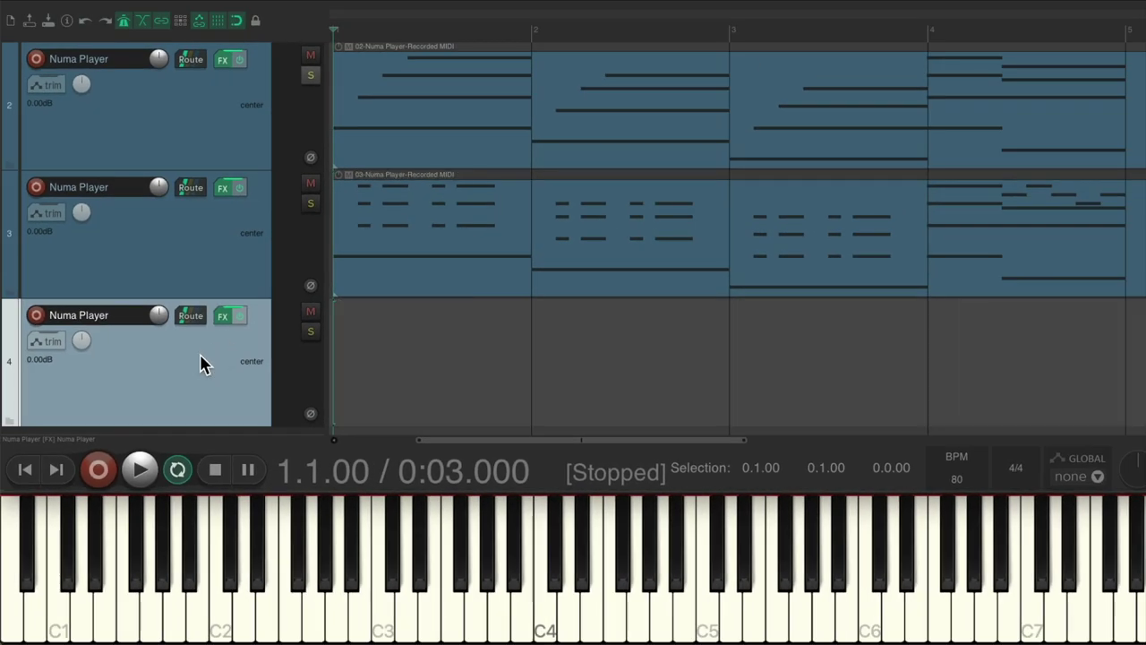
left_click(224, 316)
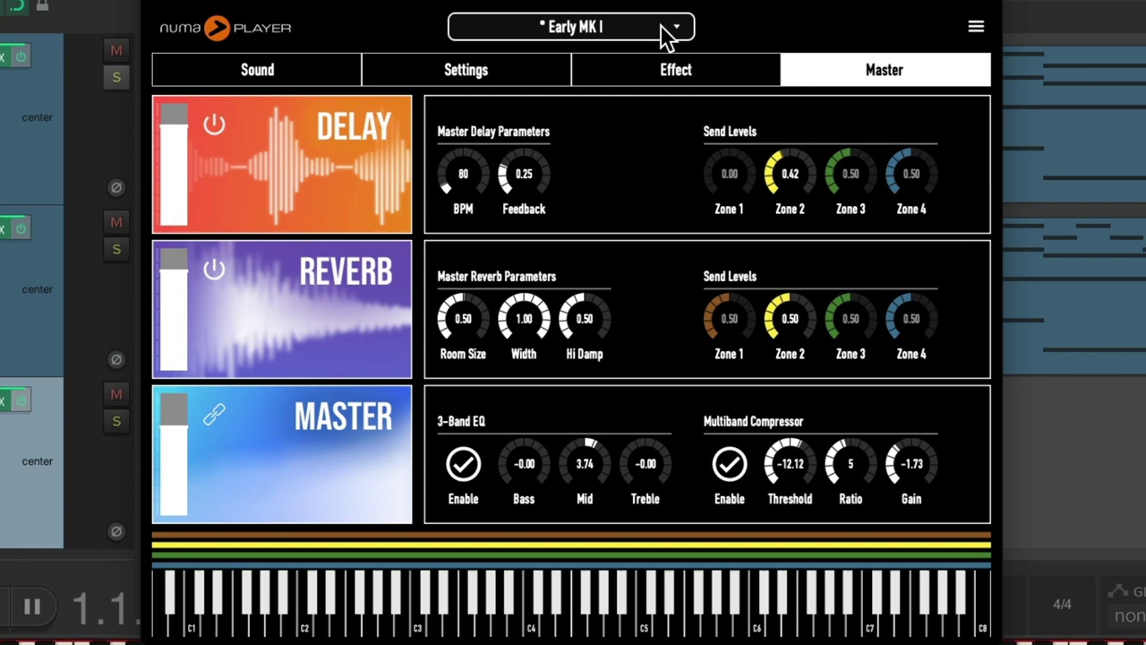
left_click(617, 32)
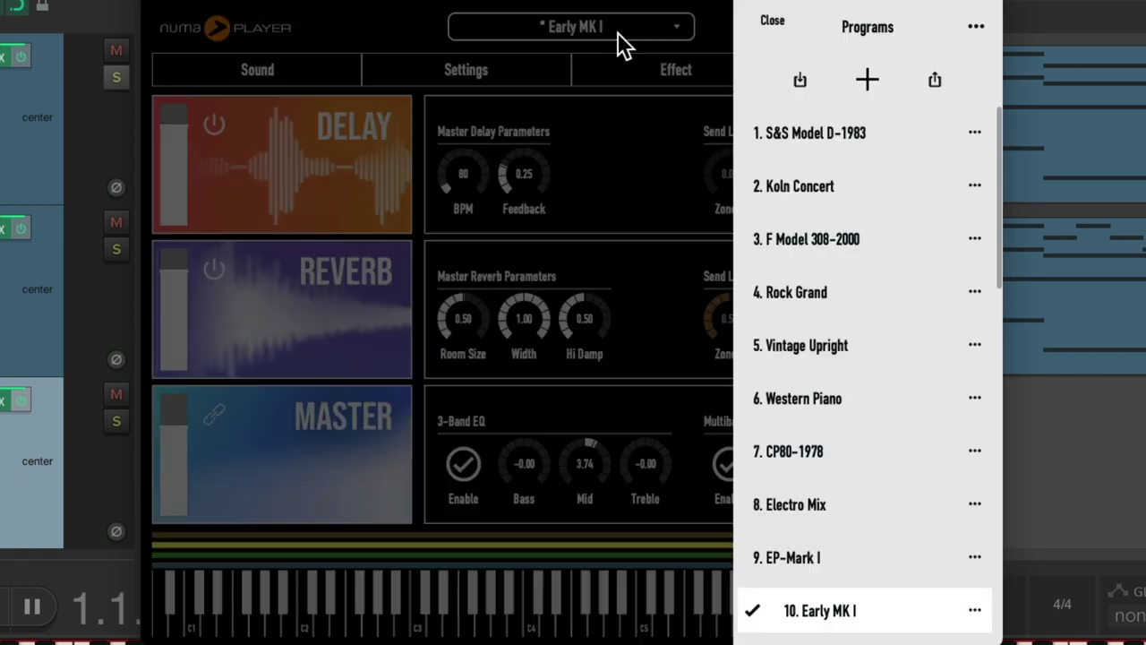
left_click(824, 186)
left_click(772, 21)
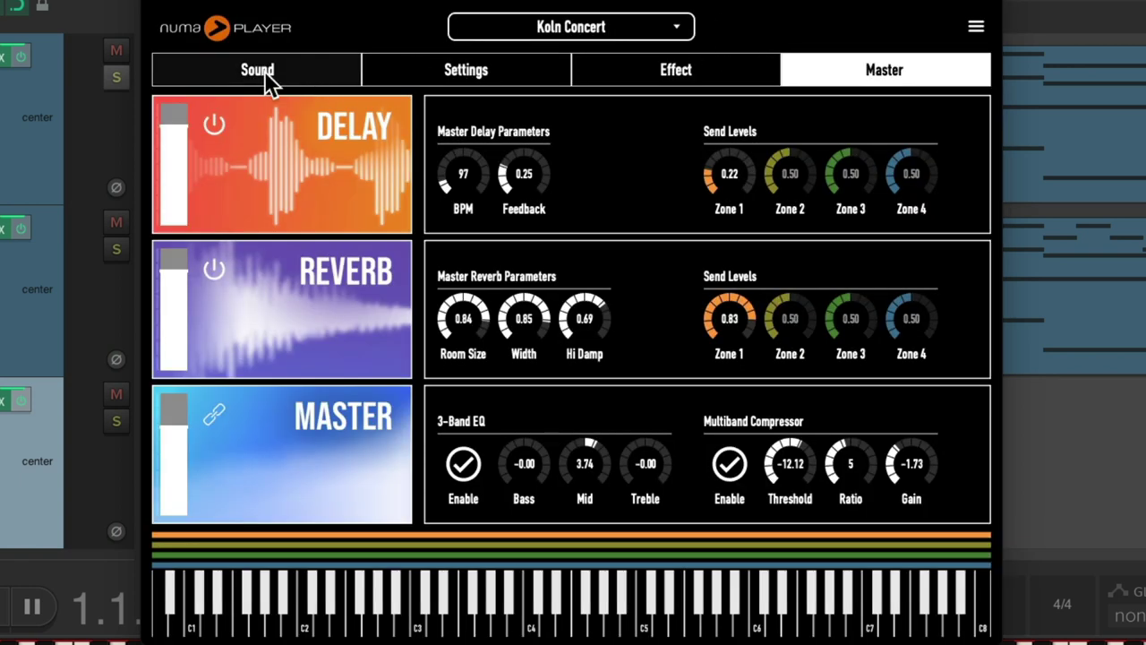
Set track 4's first layer to Keys > Celesta and arm the track for recording
left_click(263, 73)
left_click(293, 177)
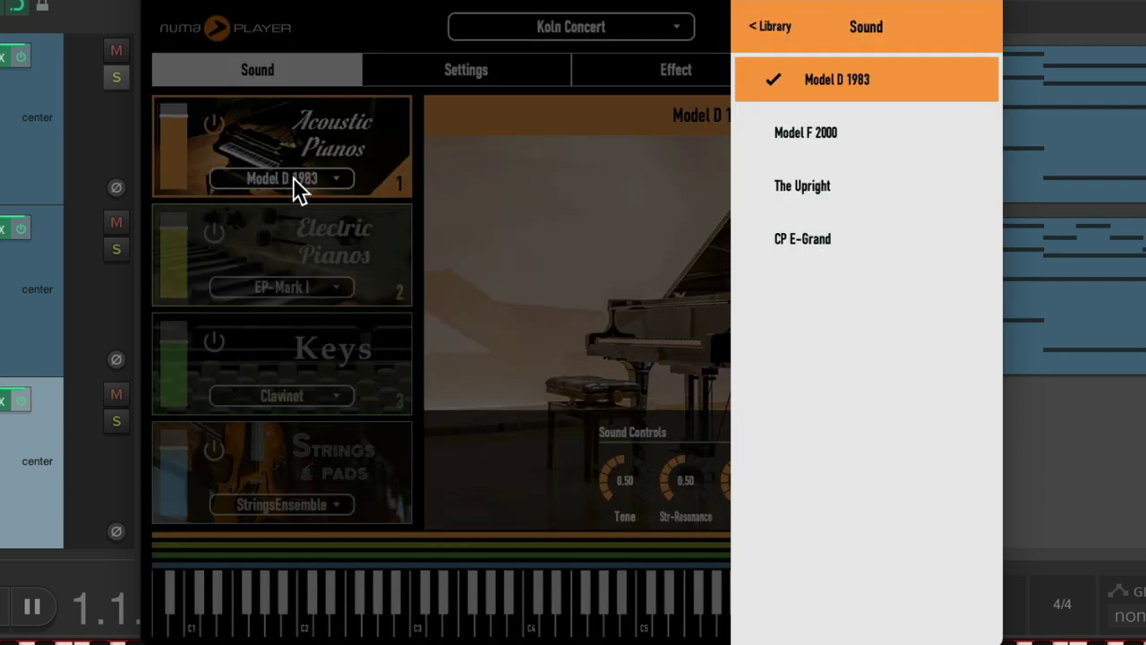
left_click(773, 27)
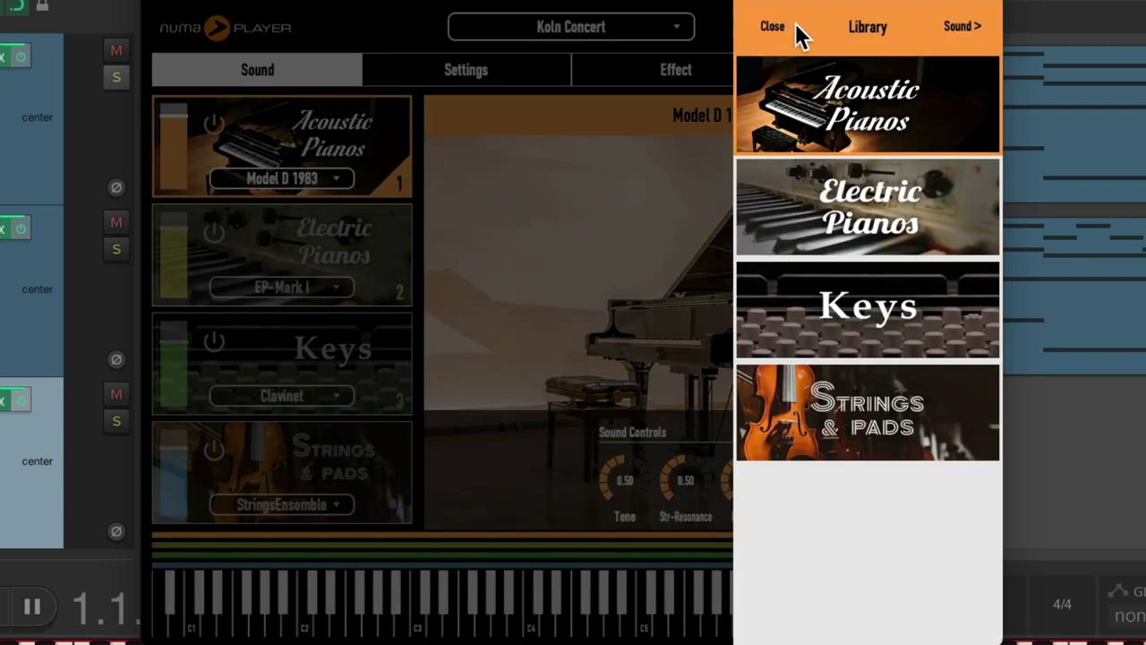
left_click(897, 321)
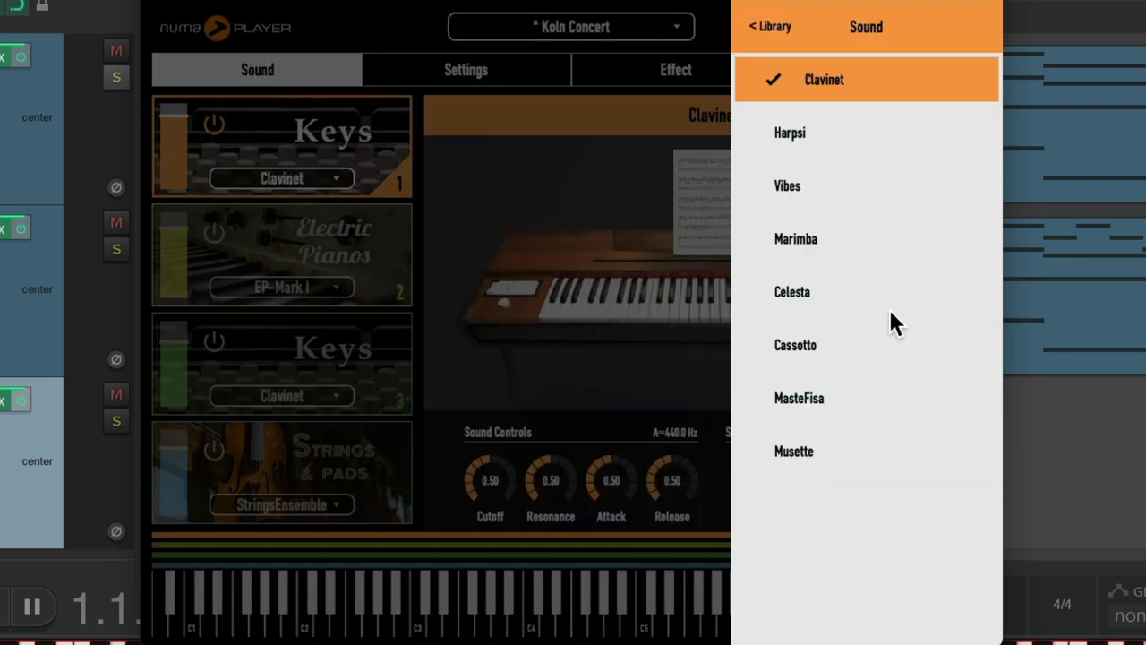
left_click(850, 290)
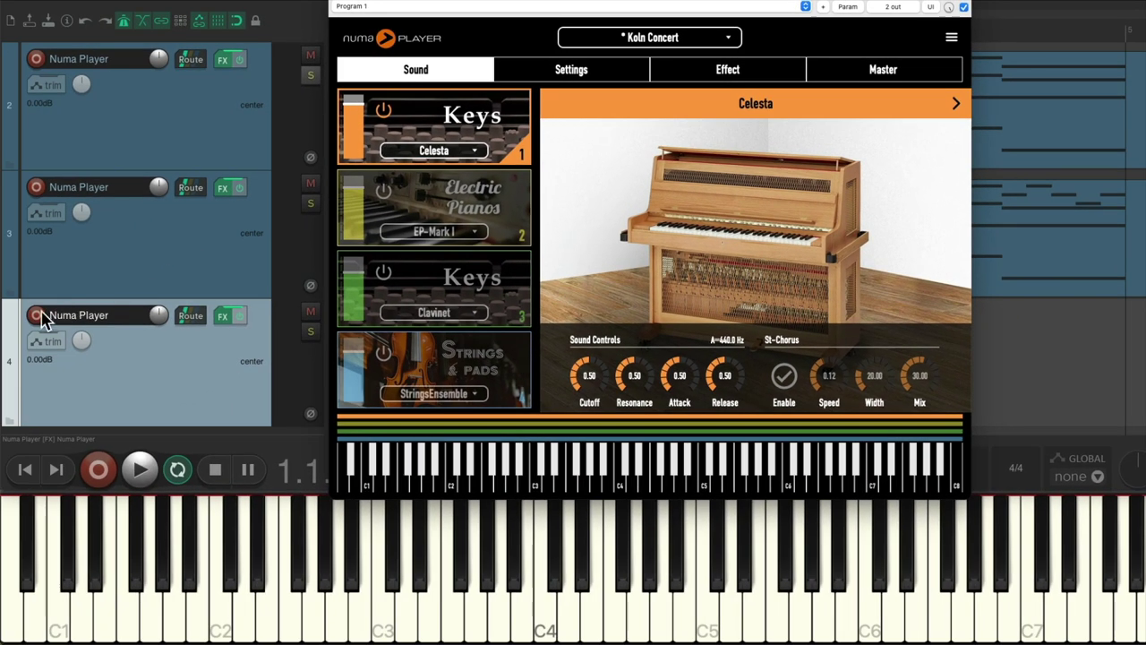
left_click(36, 315)
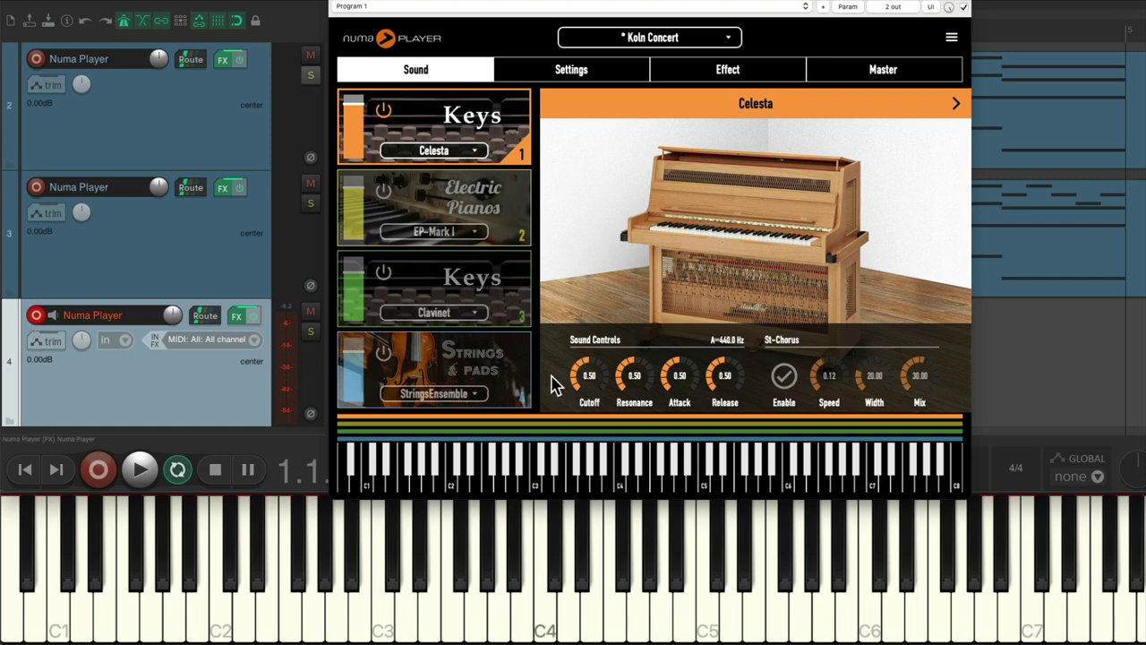
Record the celesta melody on track 4, disarm it, and play it back soloed
key("Escape")
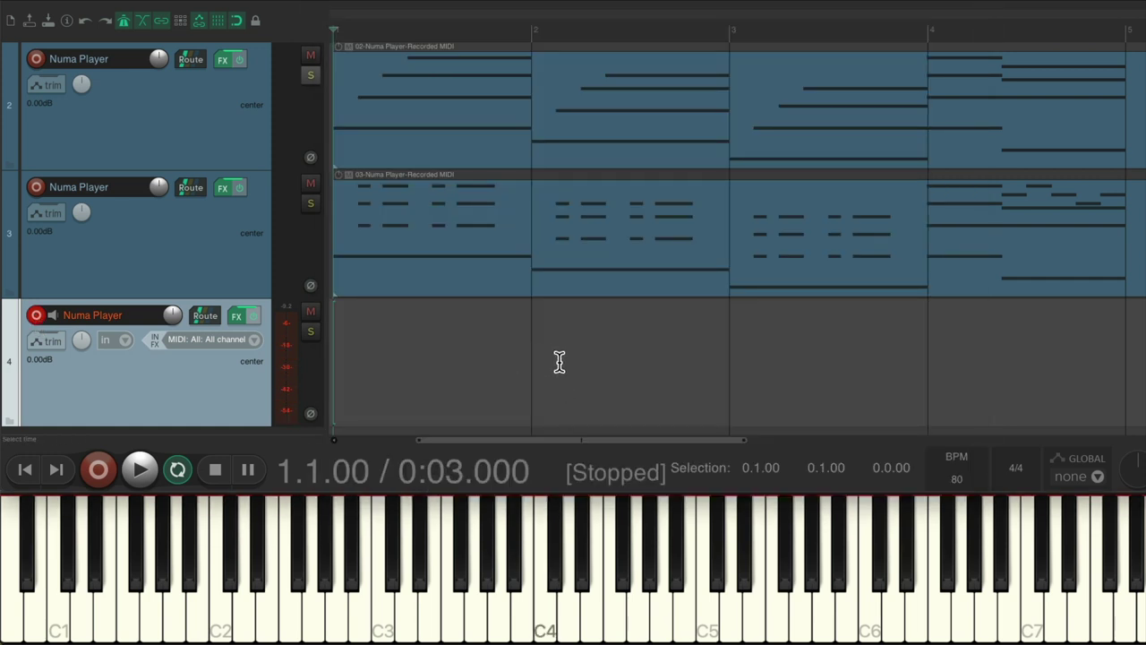
key("ctrl+r")
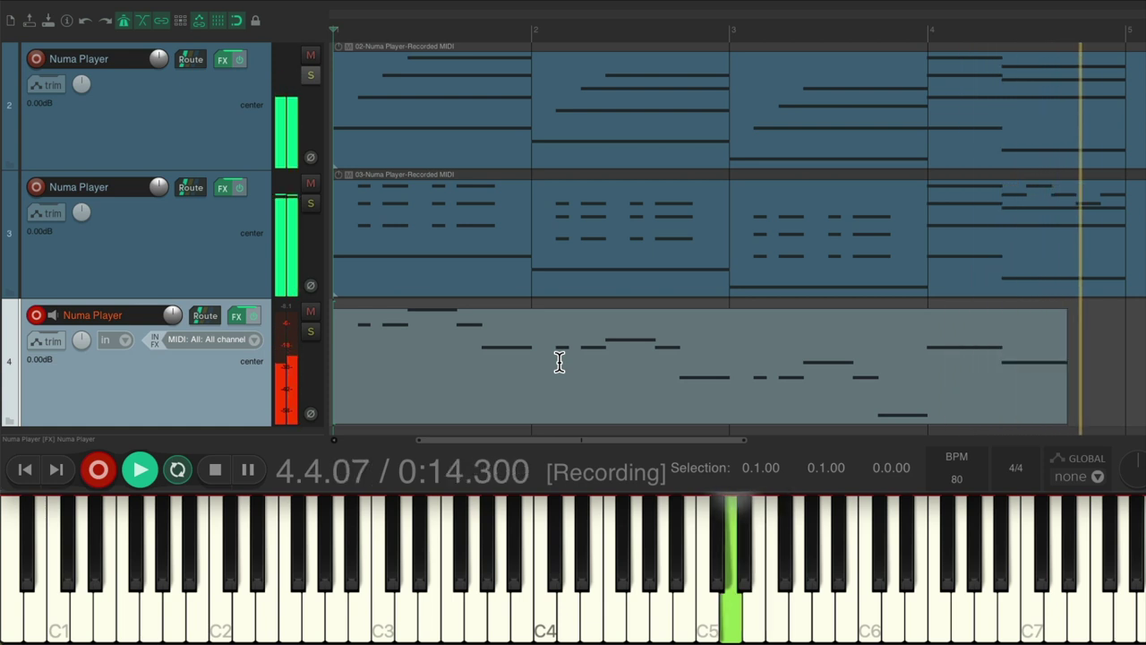
key("space")
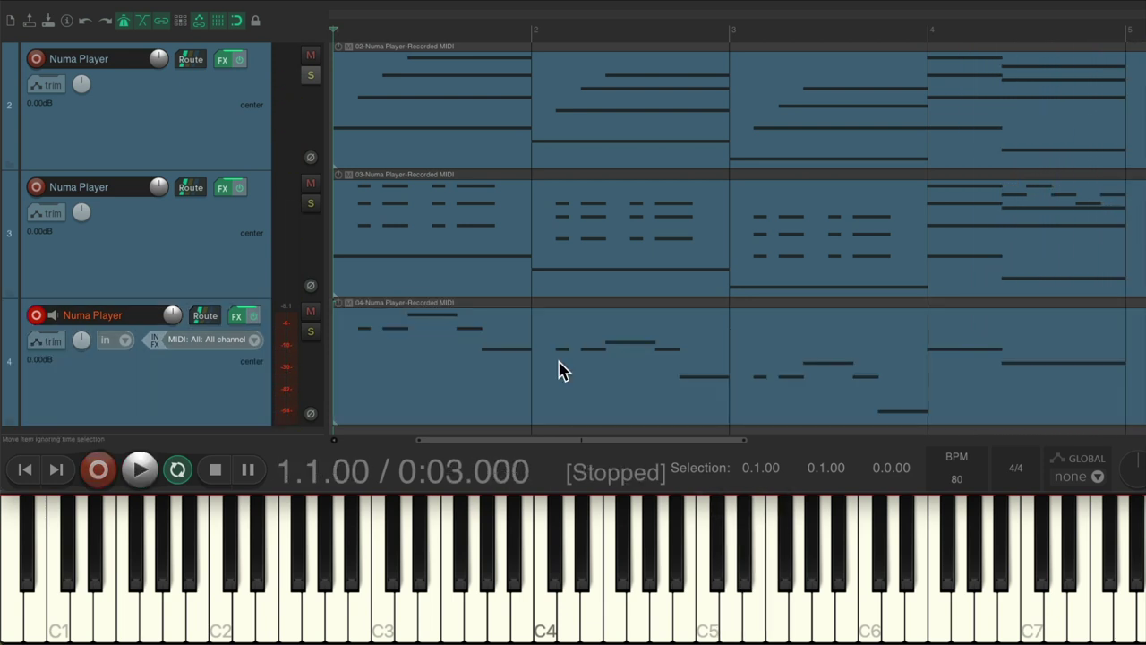
left_click(34, 317)
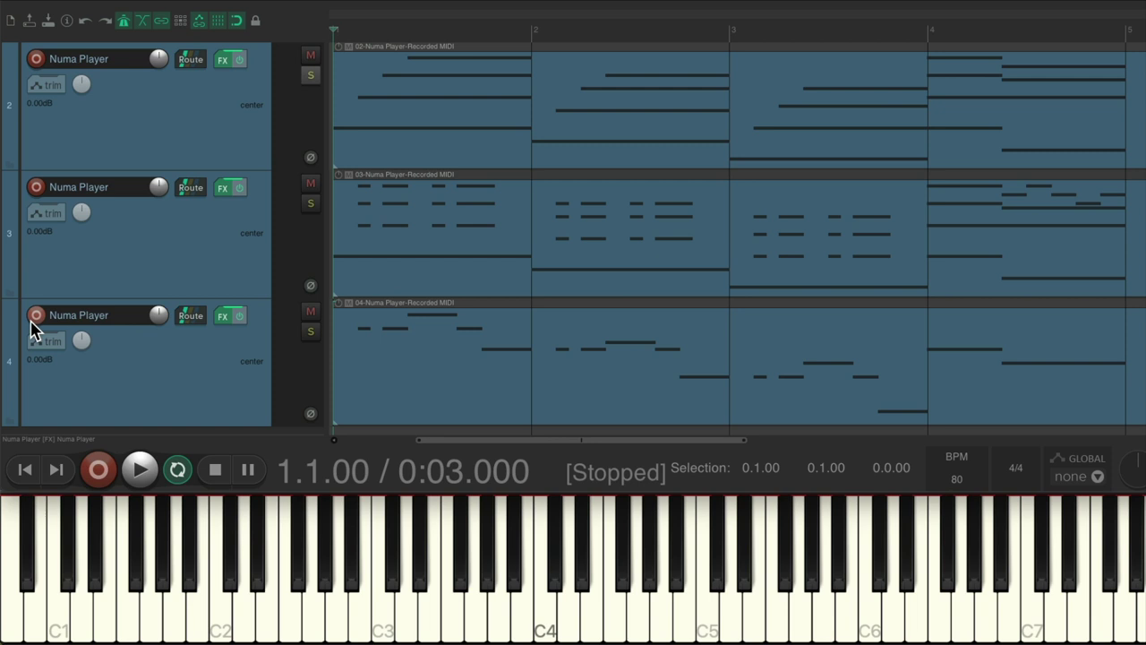
left_click(309, 341)
key("space")
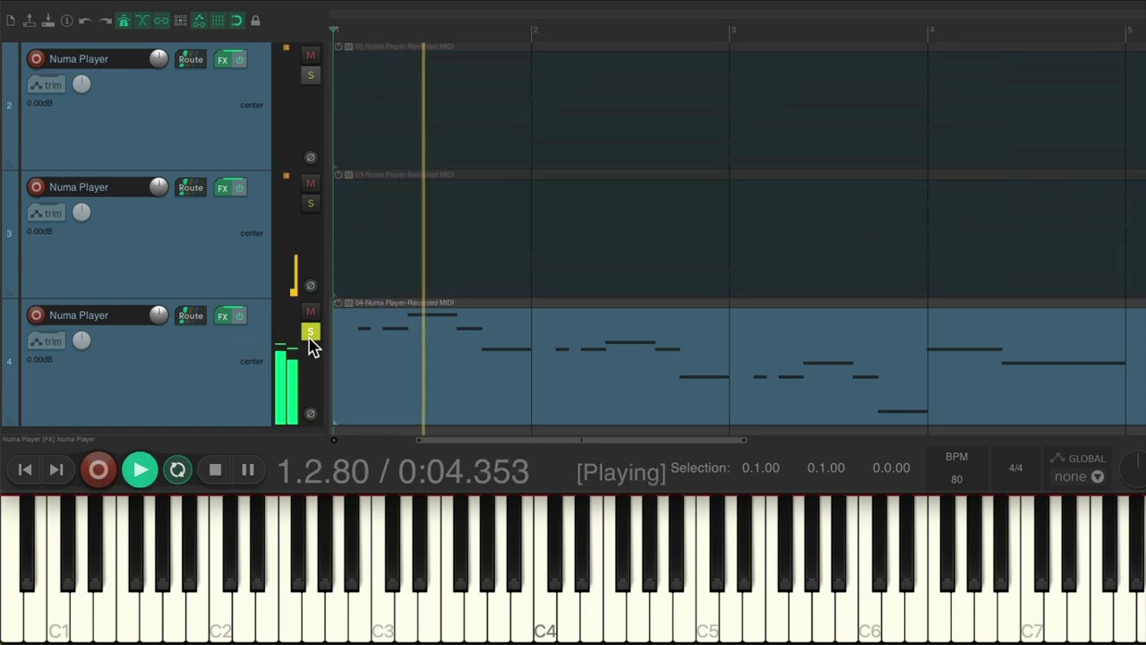
key("space")
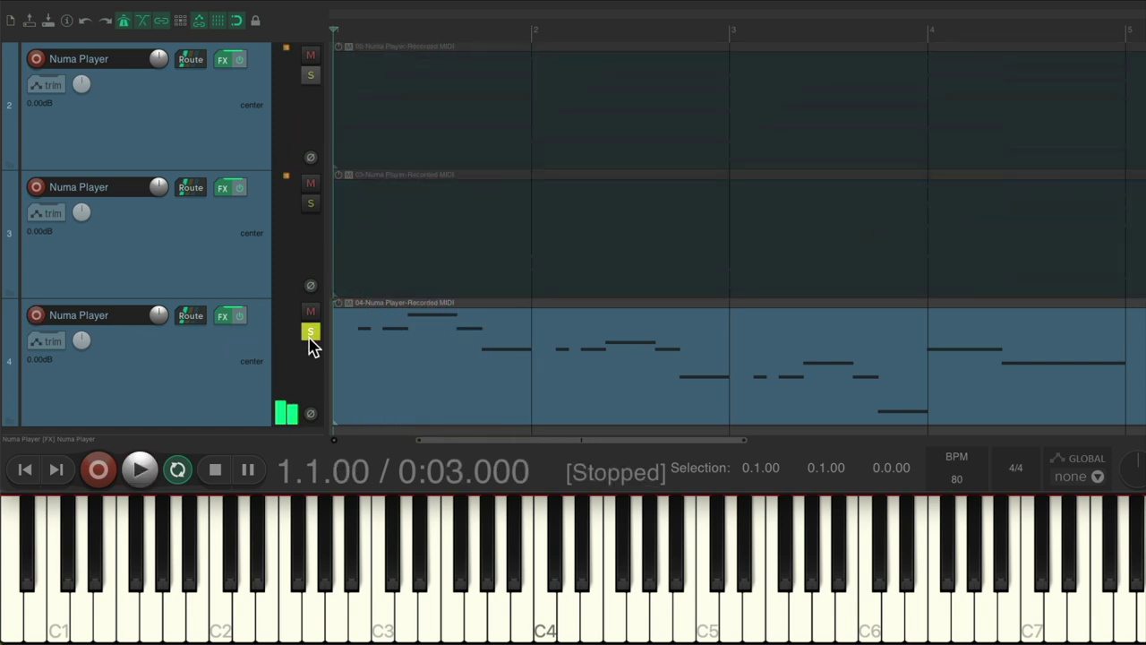
Switch track 4's Numa Player strings layer to StringsSection, lower its fader, and show the layers' Settings page
left_click(226, 317)
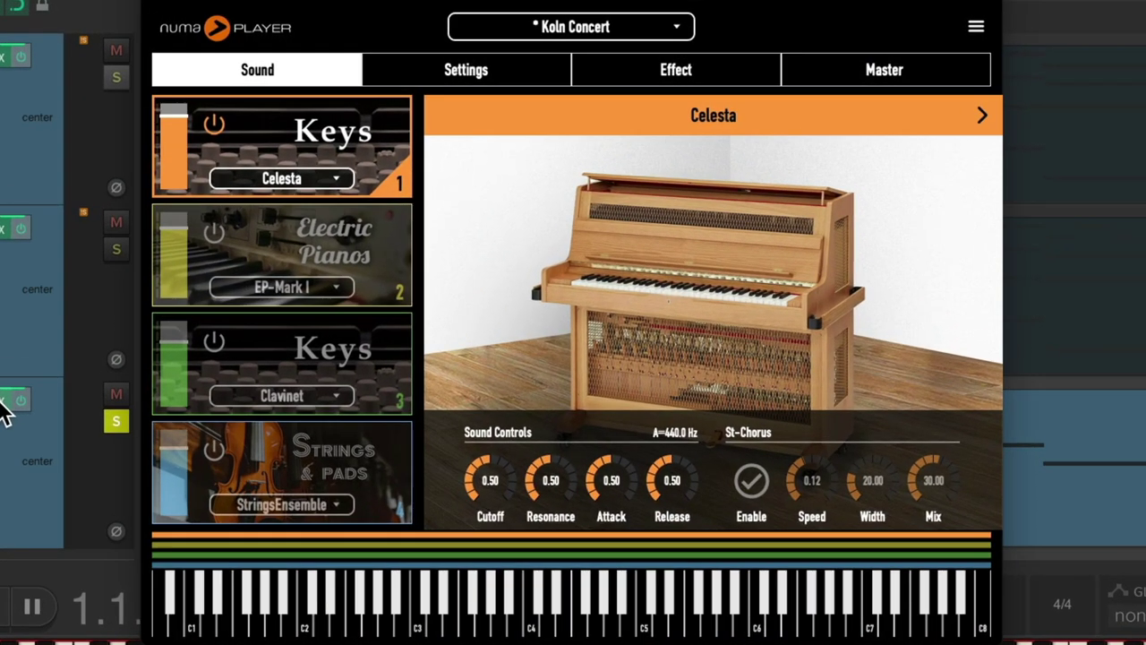
left_click(205, 449)
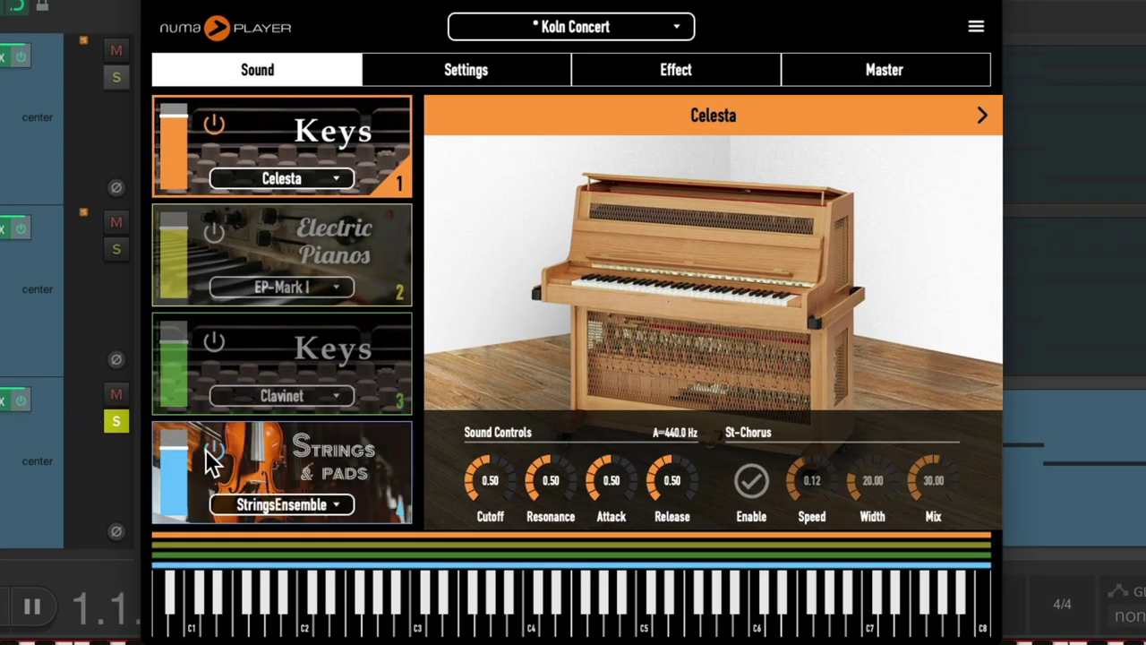
left_click(286, 501)
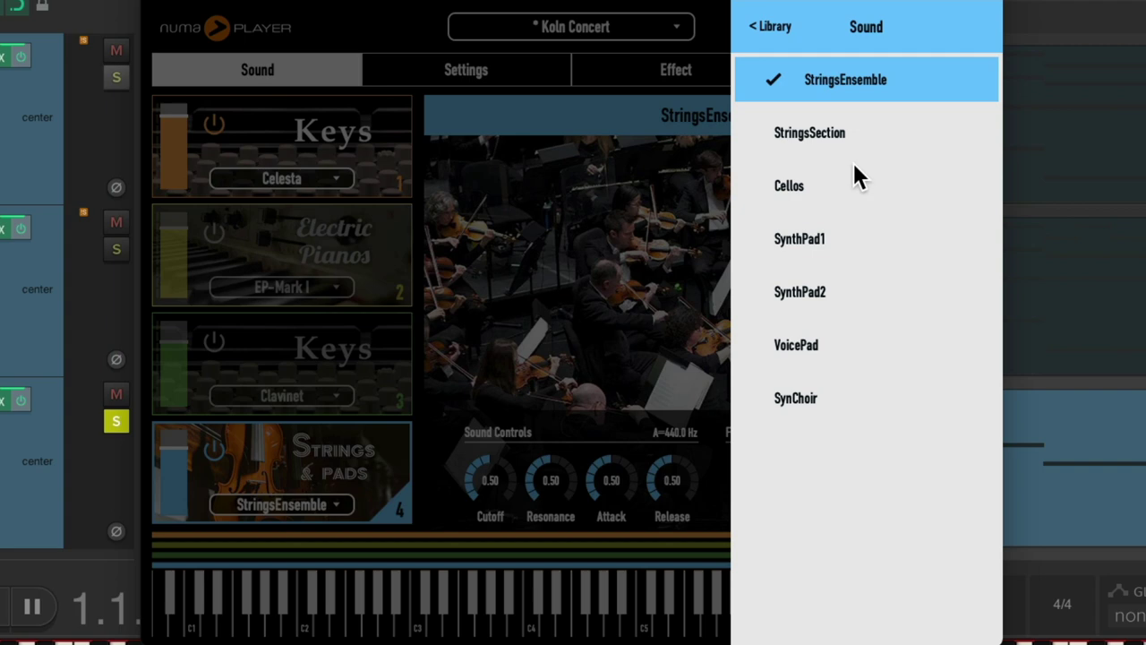
left_click(865, 142)
left_click(538, 219)
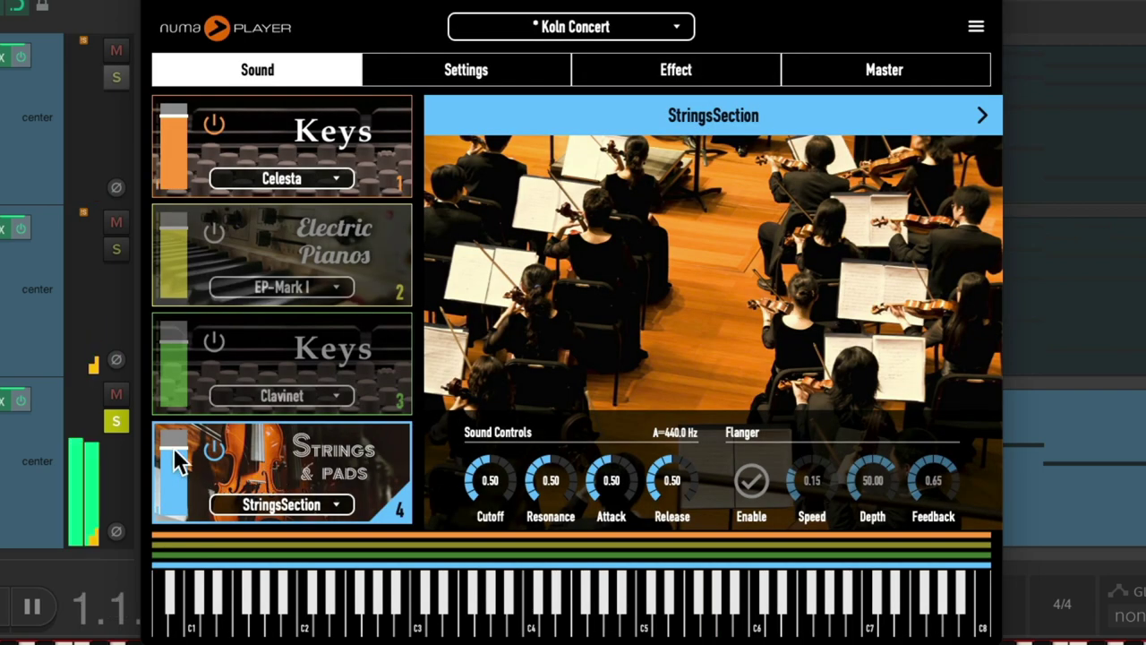
mouse_move(176, 477)
left_mouse_down()
mouse_move(177, 517)
mouse_move(177, 495)
left_mouse_up()
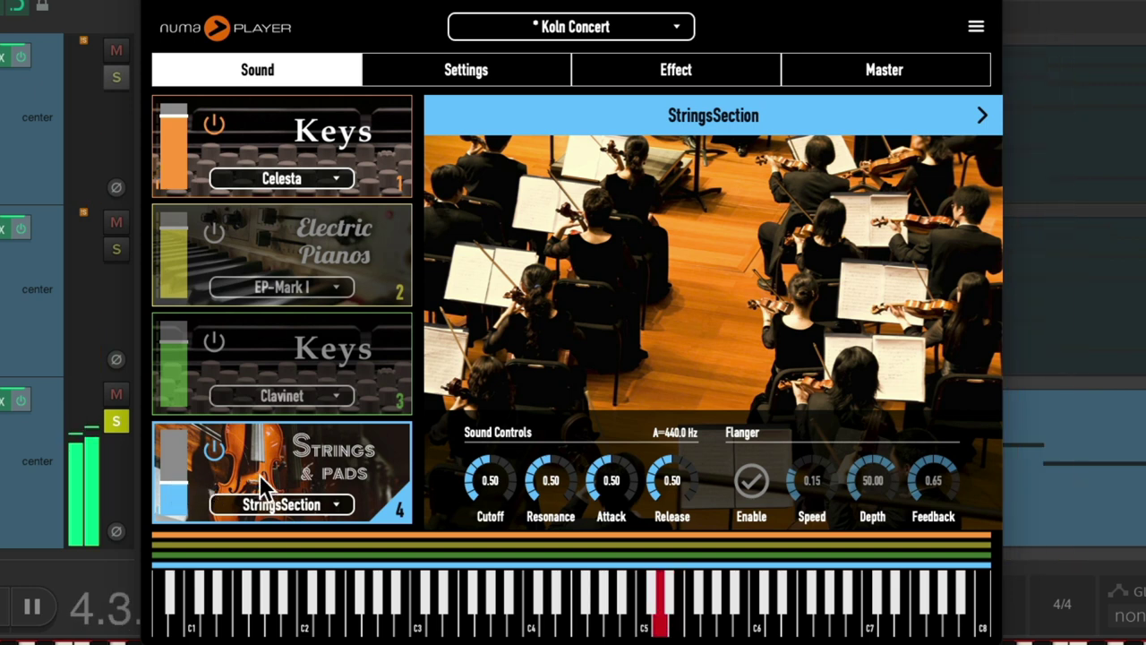
left_click(503, 70)
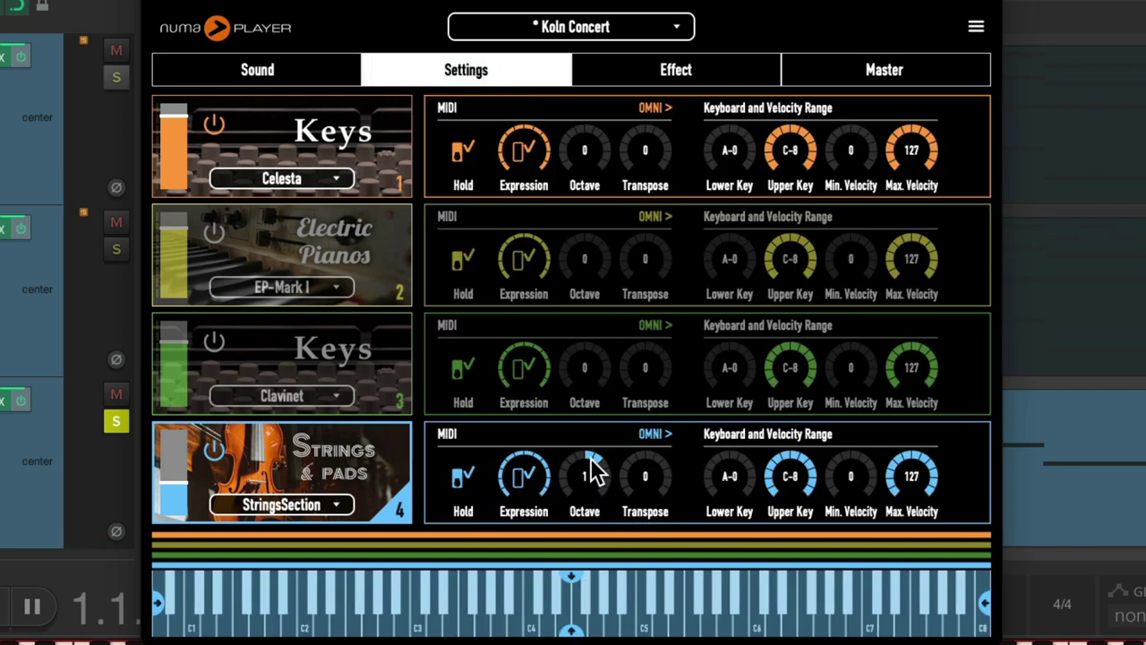
Fine-tune the StringsSection fader and reset the strings layer's octave to 0
scroll(591, 469, "up", 1)
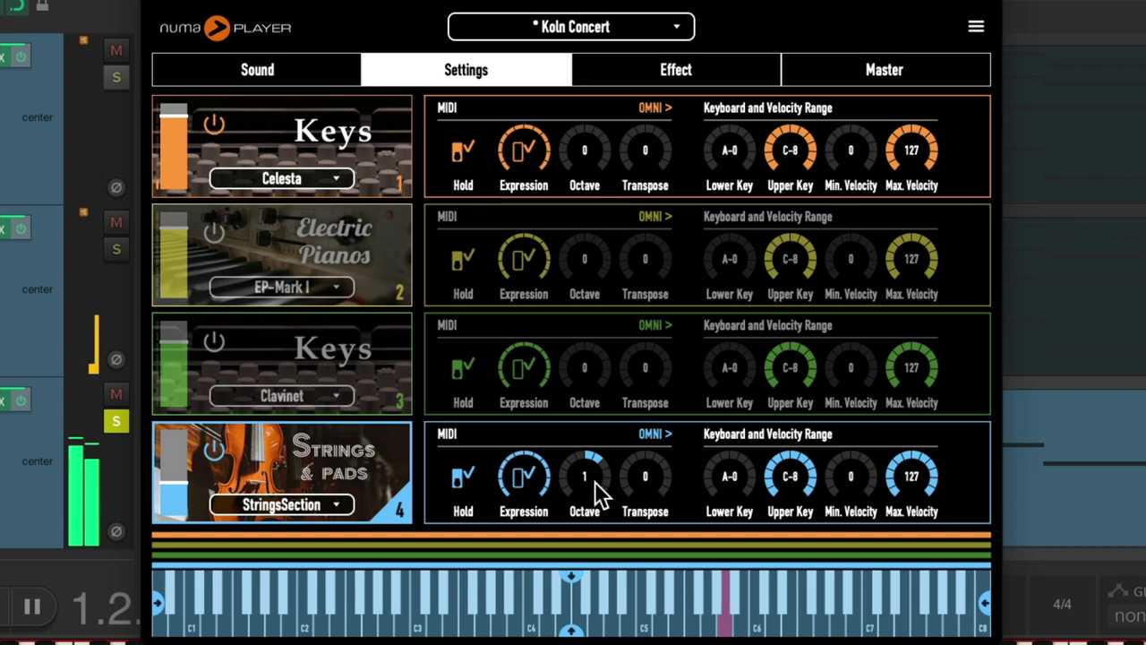
left_click_drag(180, 471, 178, 453)
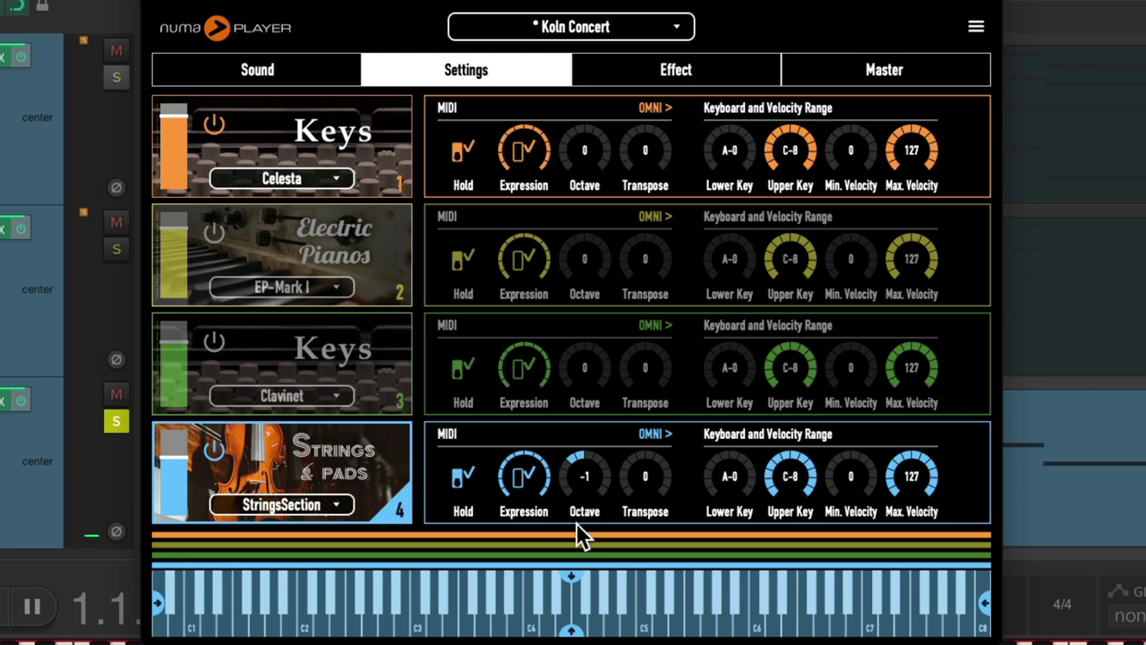
left_click_drag(174, 460, 176, 477)
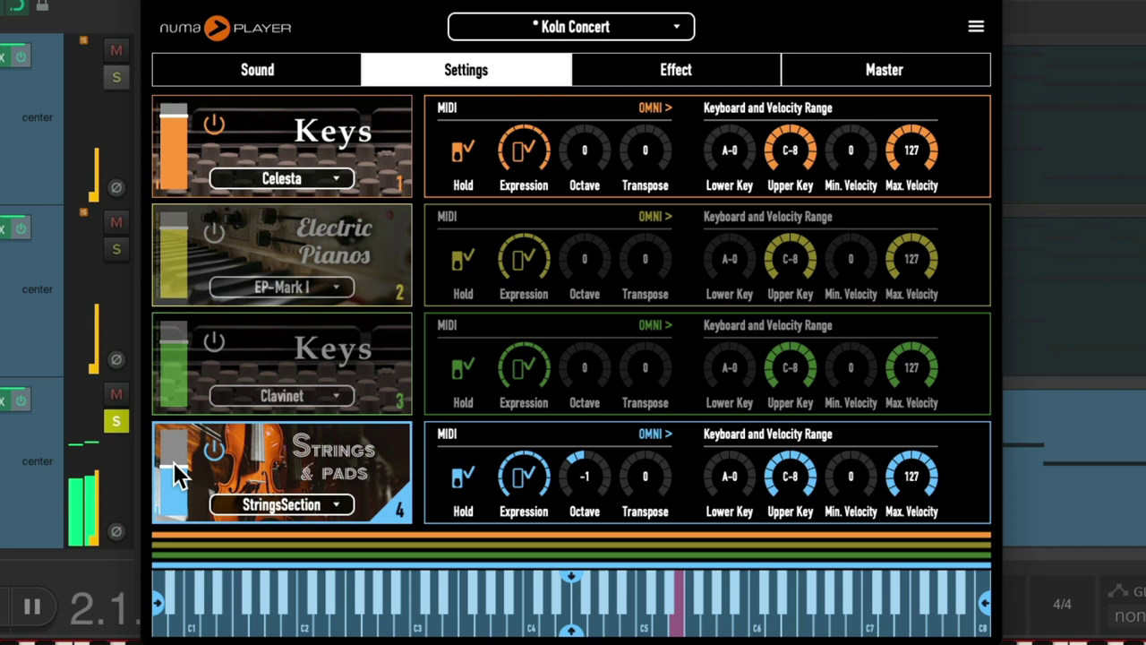
double_click(586, 476)
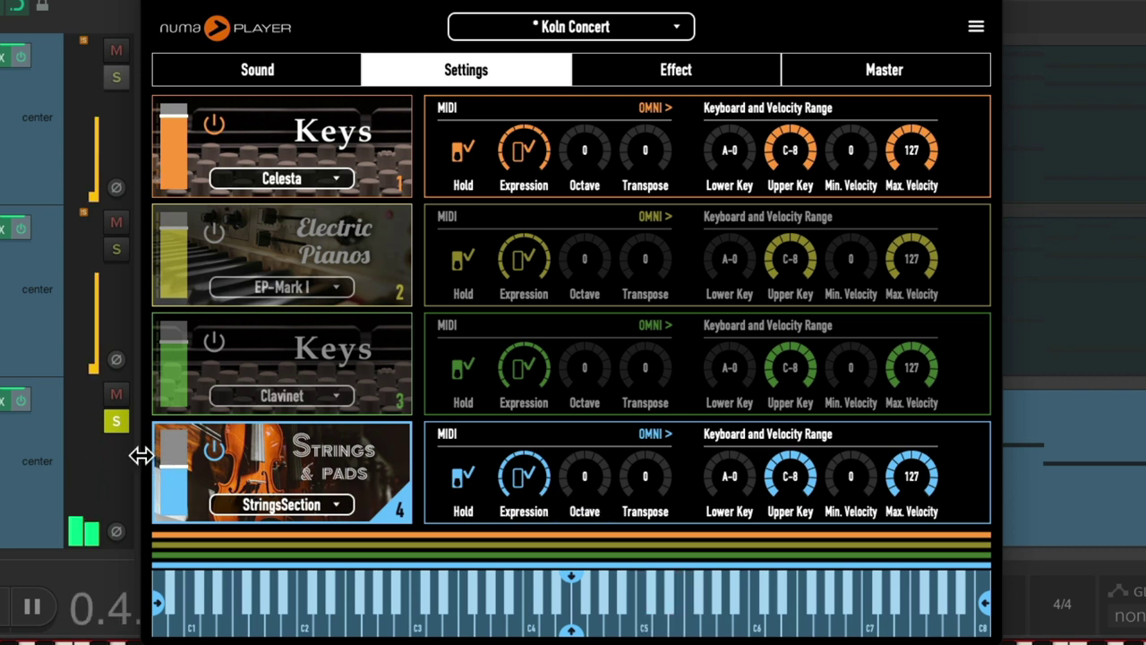
left_click_drag(177, 462, 178, 488)
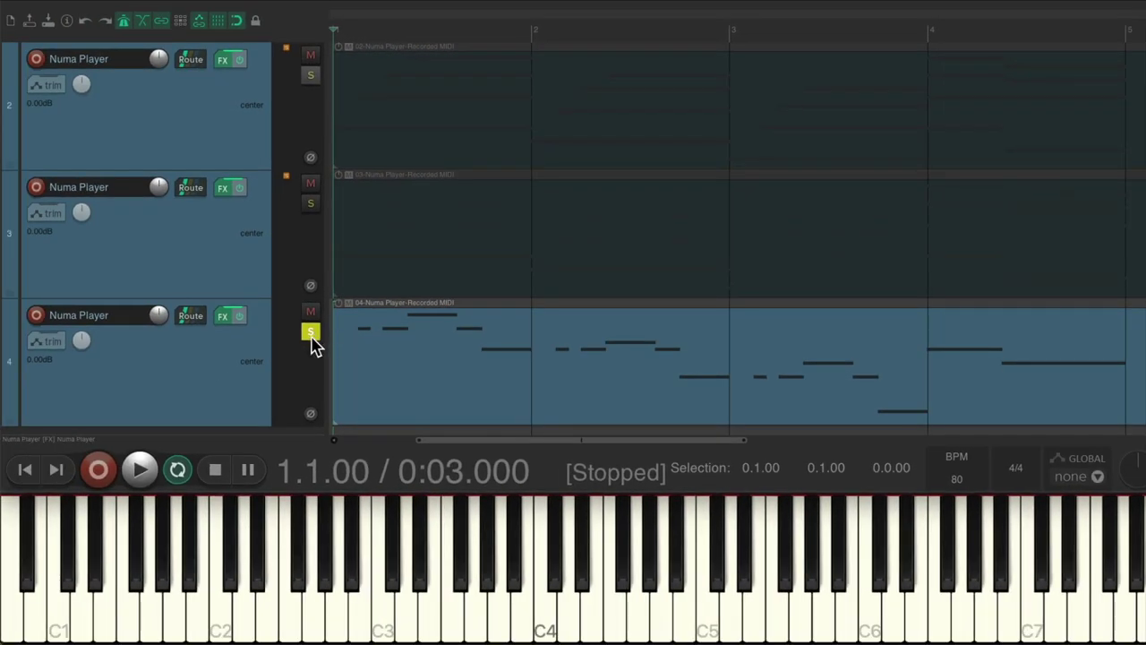
Unsolo track 4 and play all three Numa Player tracks together
left_click(312, 336)
key("space")
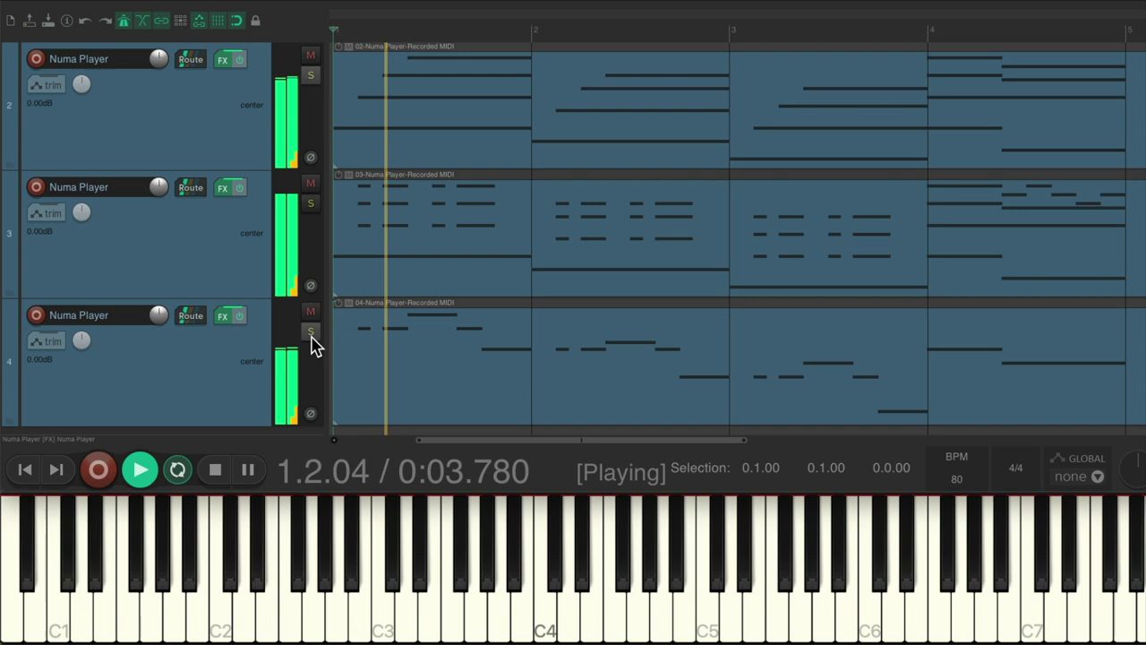